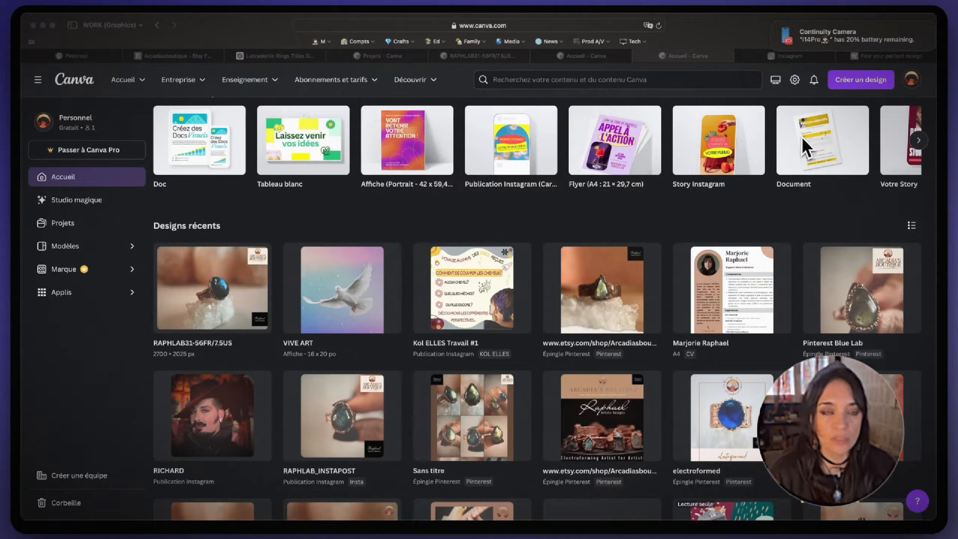
scroll(346, 325, "down", 5)
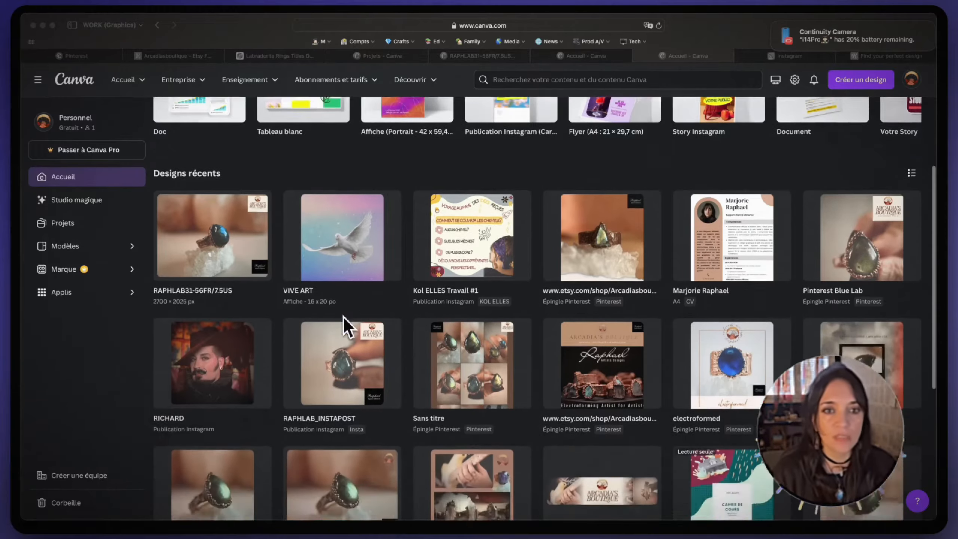
scroll(394, 317, "up", 10)
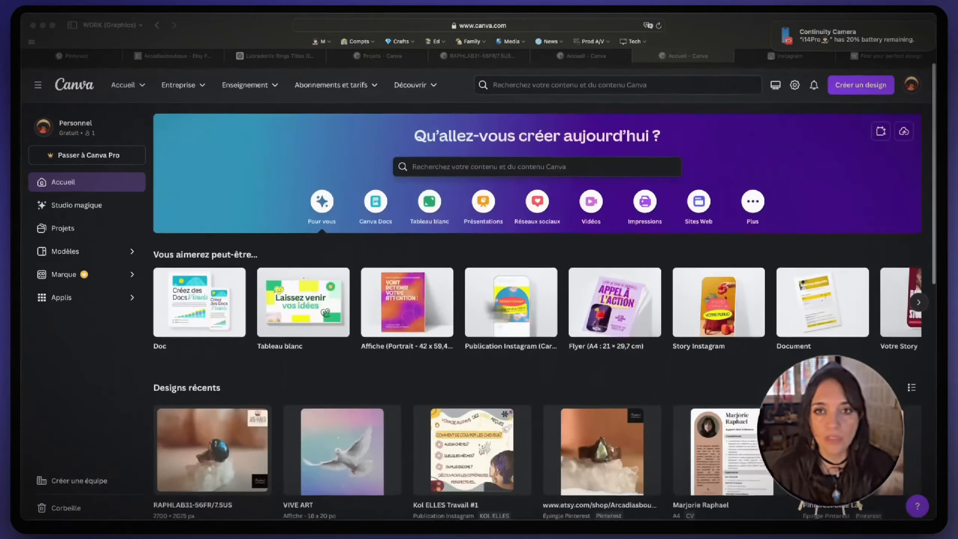
scroll(777, 149, "down", 2)
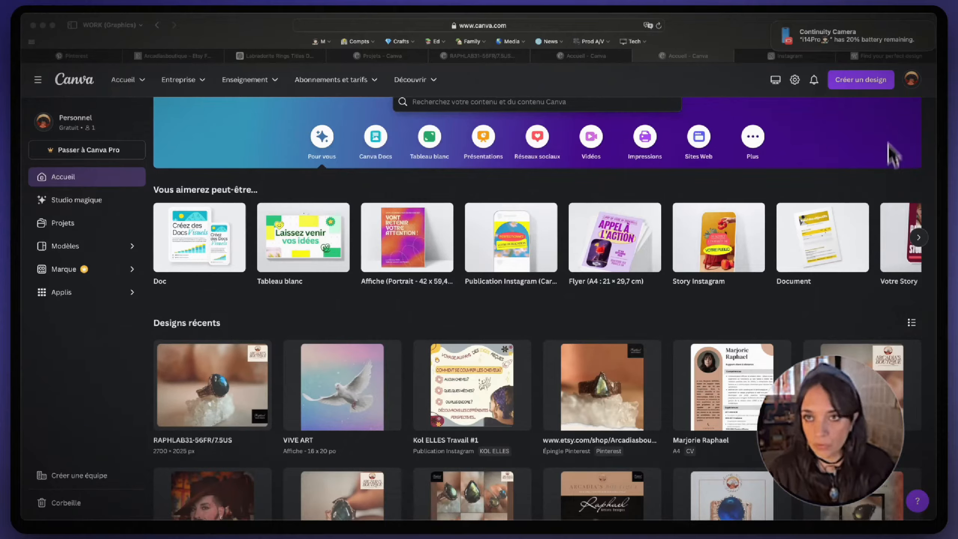
Start a new design and look through the whole list of suggested formats
left_click(879, 89)
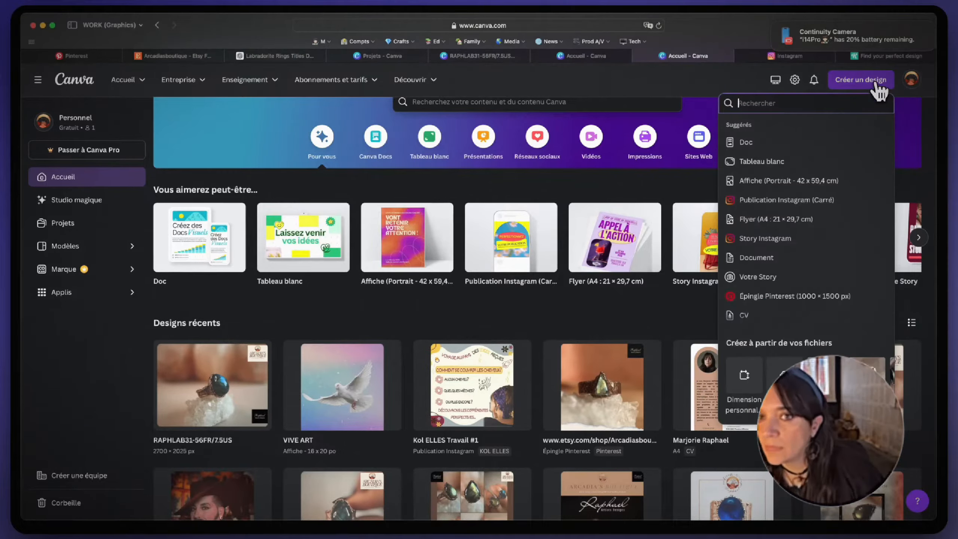
scroll(765, 325, "down", 1)
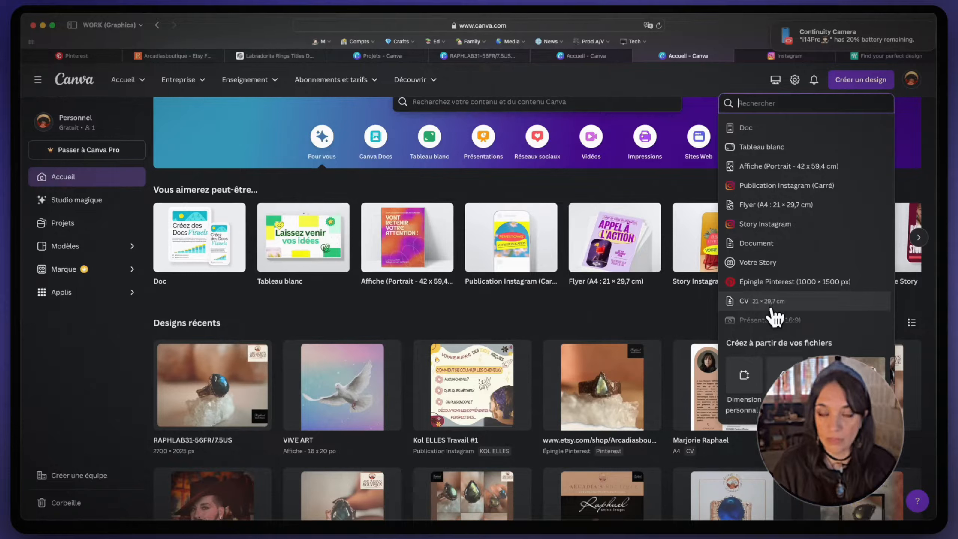
scroll(774, 317, "down", 3)
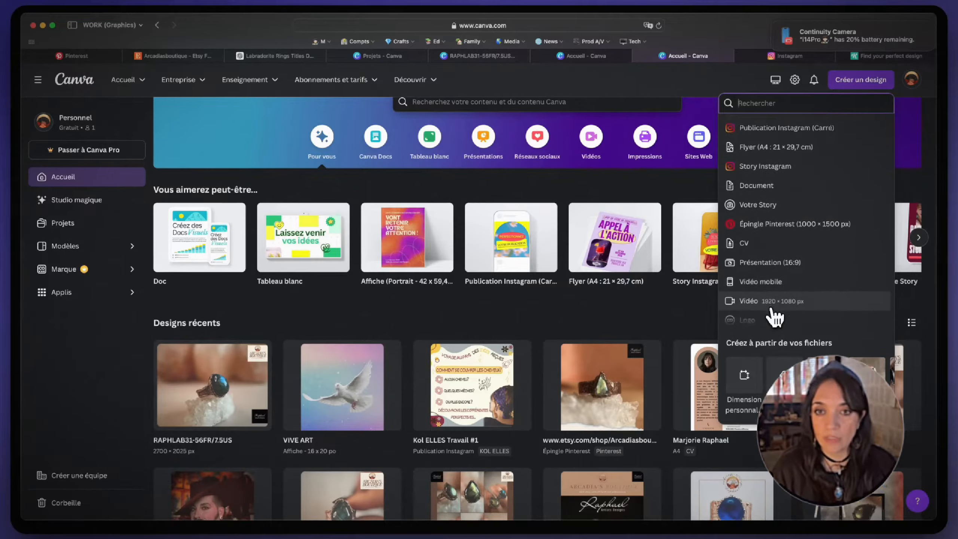
scroll(766, 165, "up", 5)
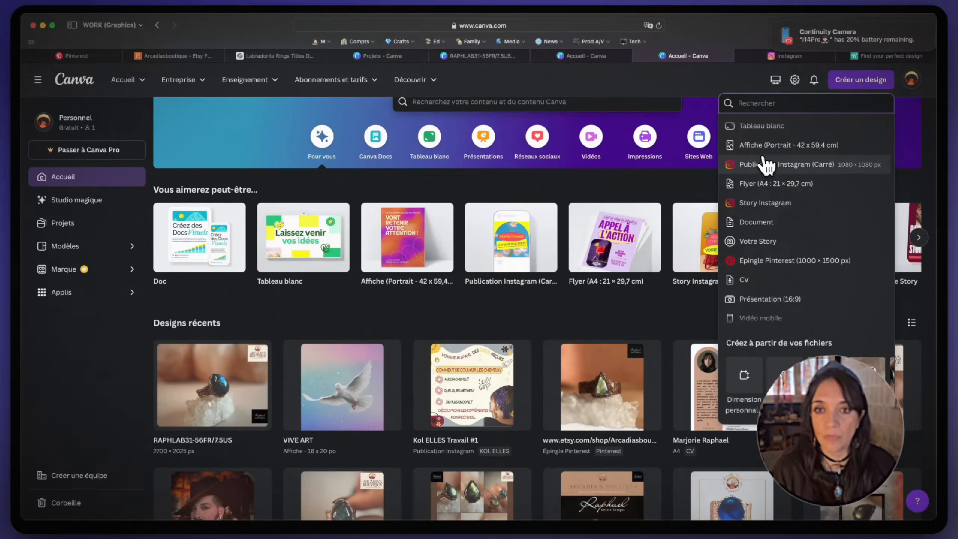
scroll(765, 165, "up", 2)
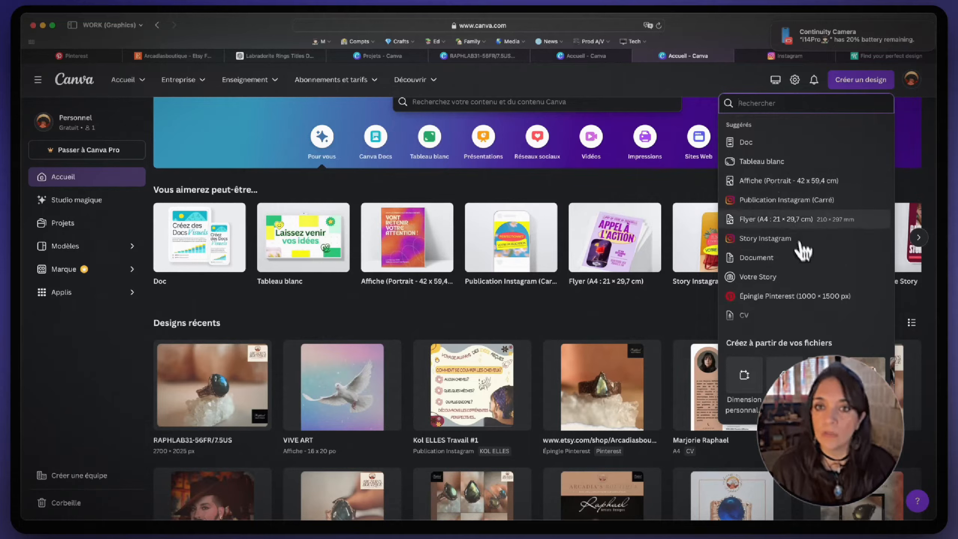
scroll(803, 313, "down", 4)
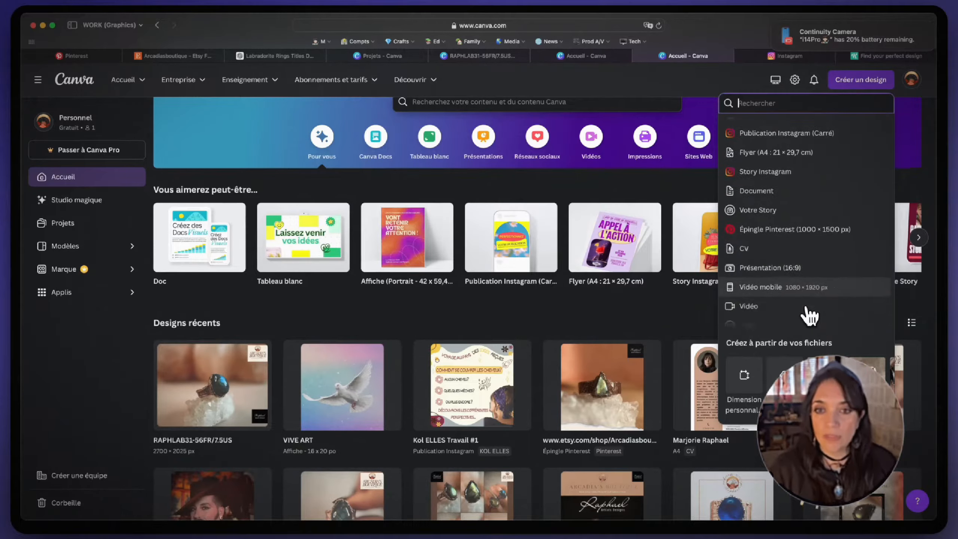
scroll(796, 288, "down", 3)
scroll(786, 279, "down", 5)
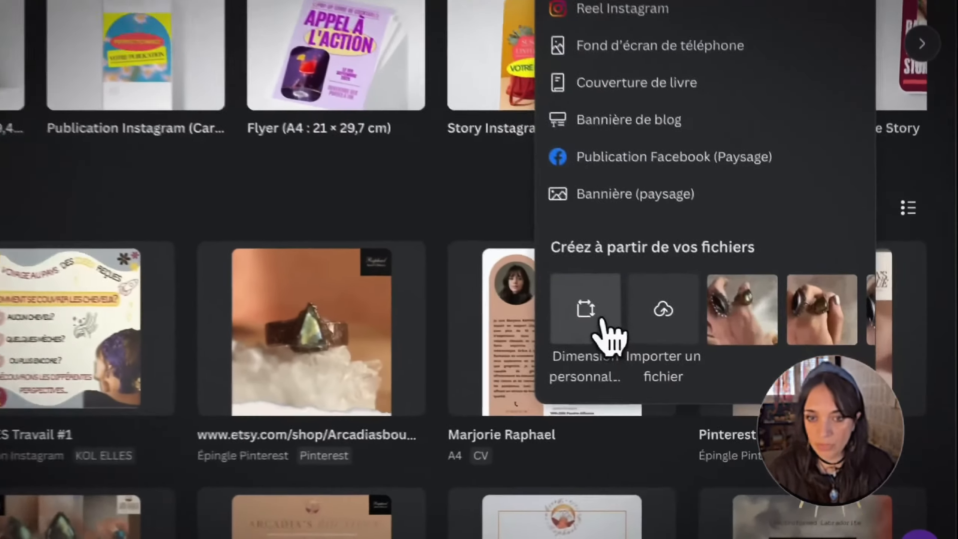
Create a new blank design with custom dimensions of 2700 px width and 2025 px height
left_click(751, 379)
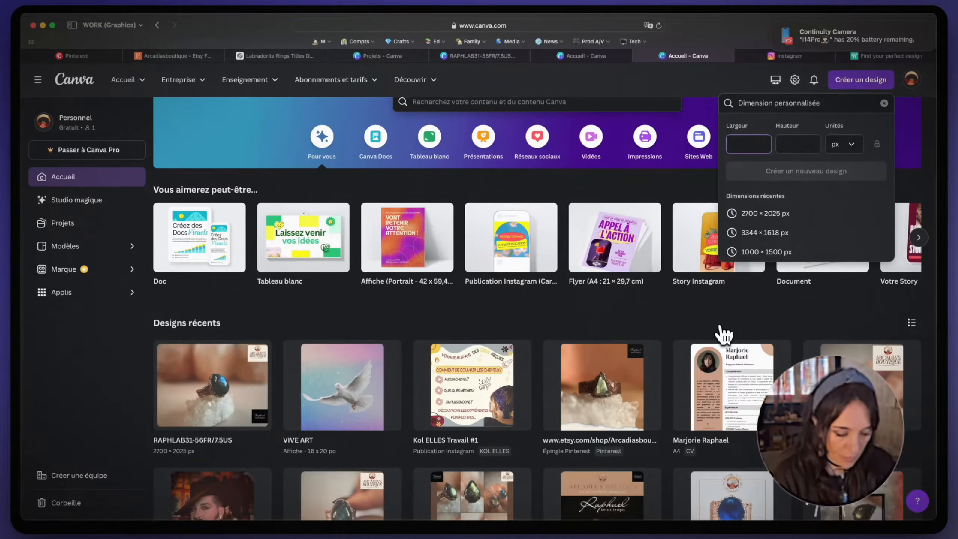
type("277")
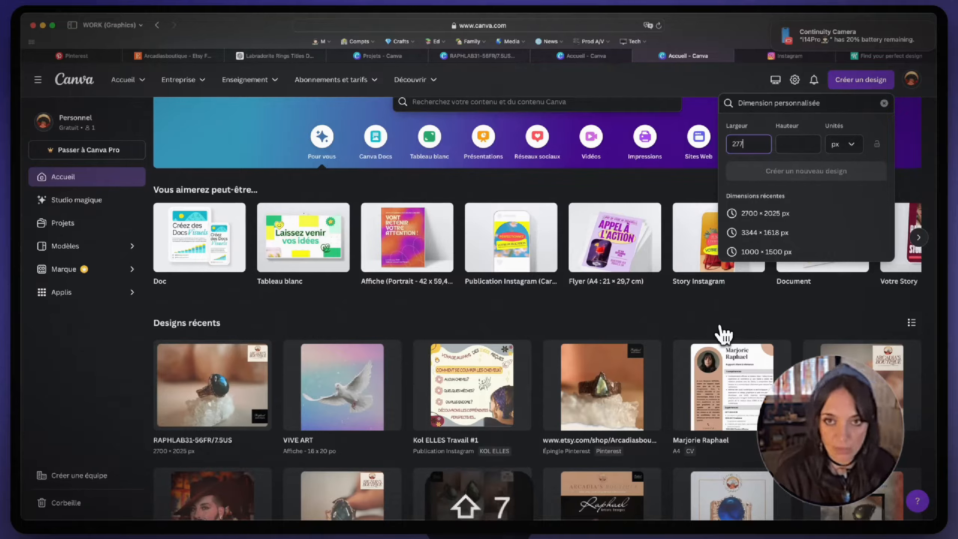
key("BackSpace")
type("00")
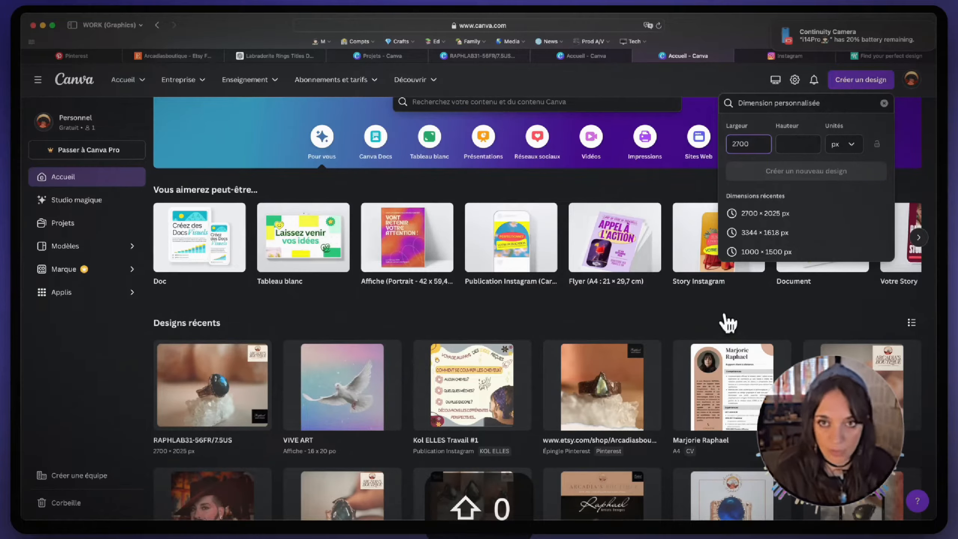
left_click(783, 146)
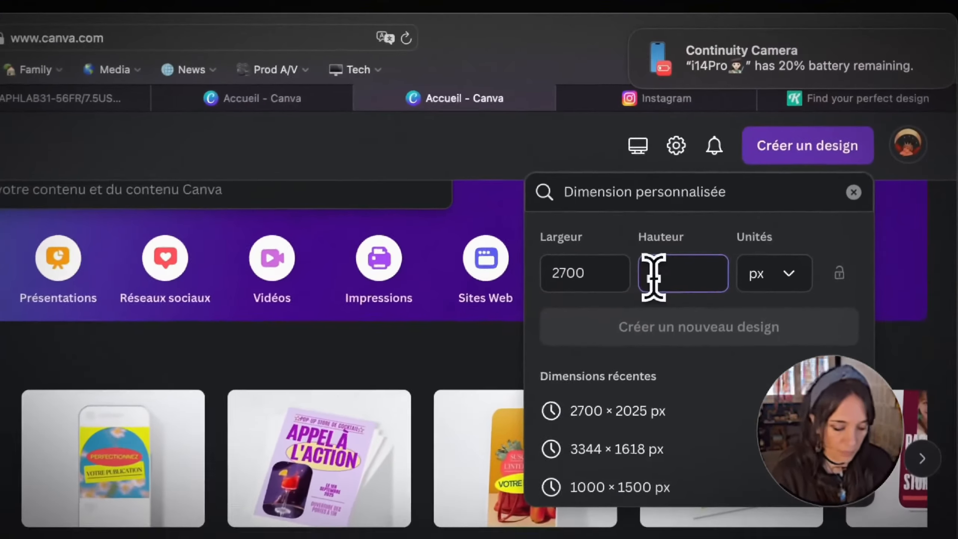
type("2025")
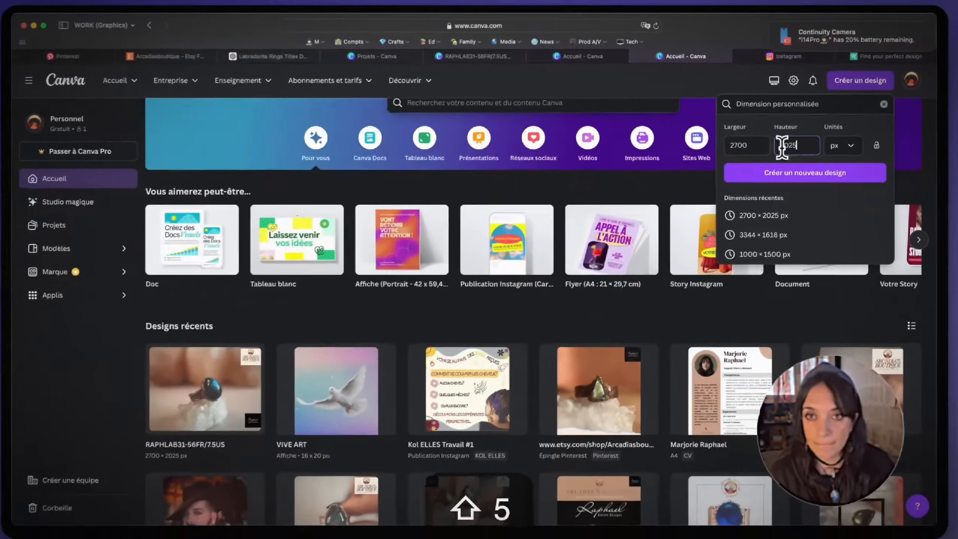
key("Return")
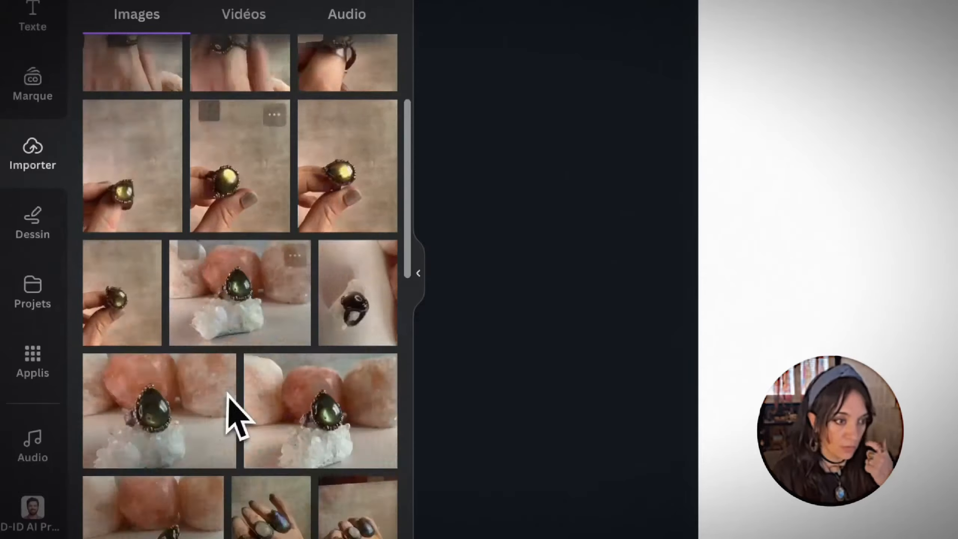
Place the uploaded close-up photo of the blue teardrop ring on the page and enlarge it to fill the whole canvas
scroll(136, 371, "down", 3)
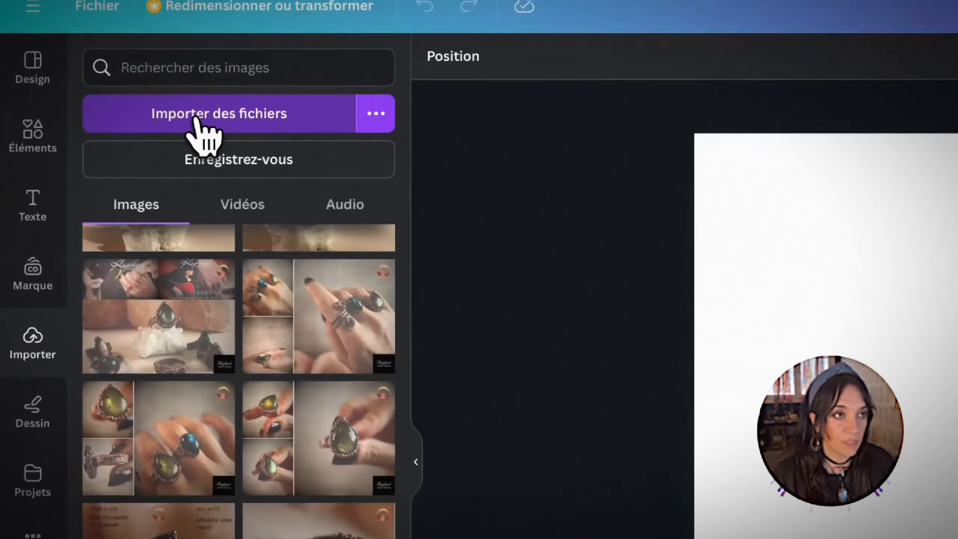
left_click(123, 132)
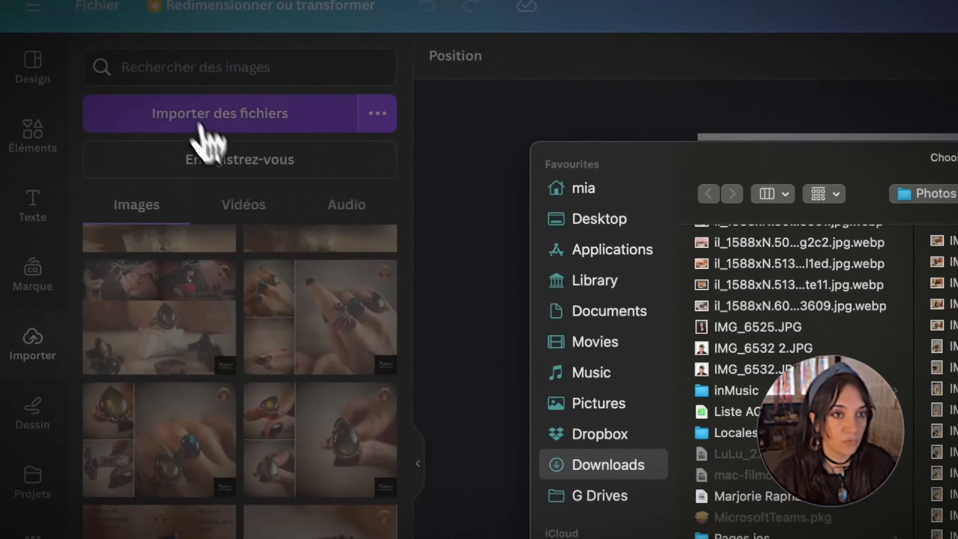
scroll(754, 445, "down", 10)
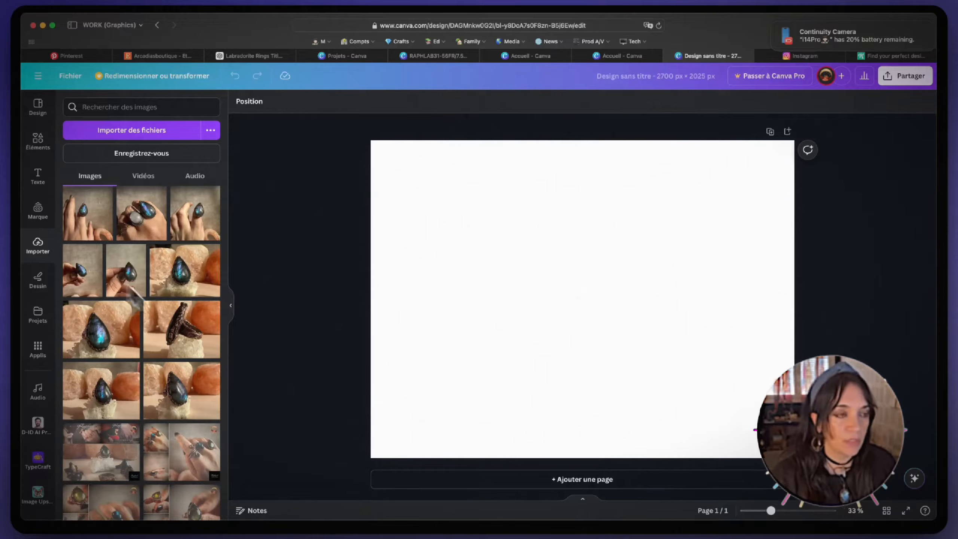
scroll(130, 409, "up", 3)
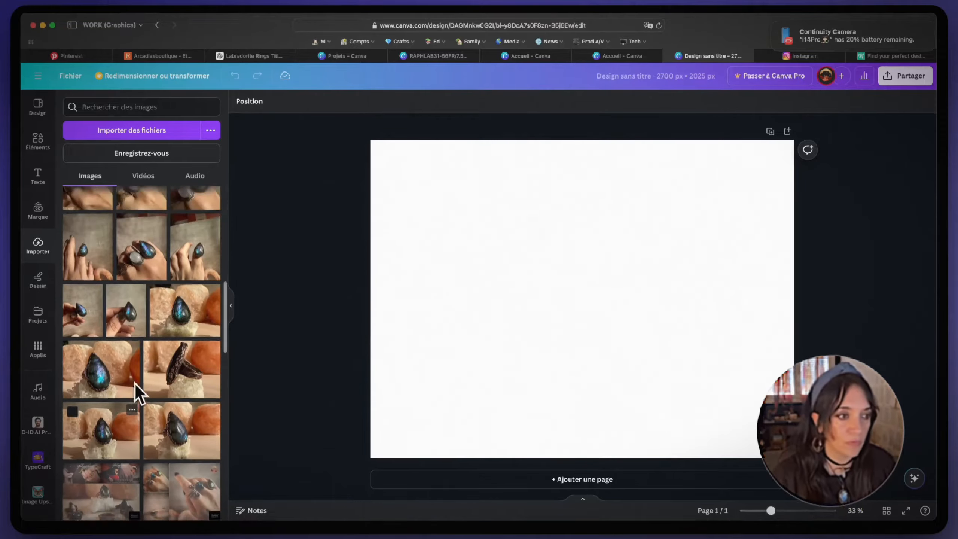
scroll(92, 458, "down", 1)
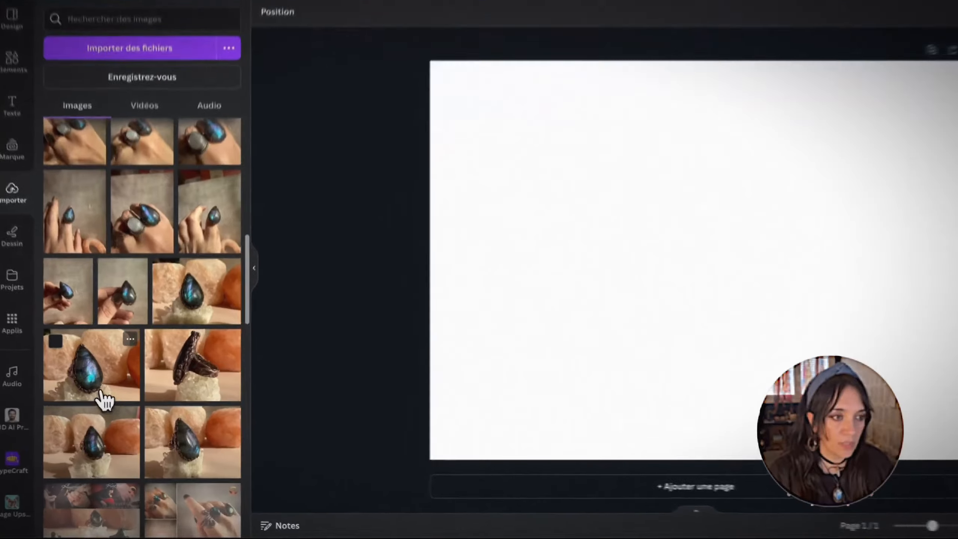
left_click(109, 408)
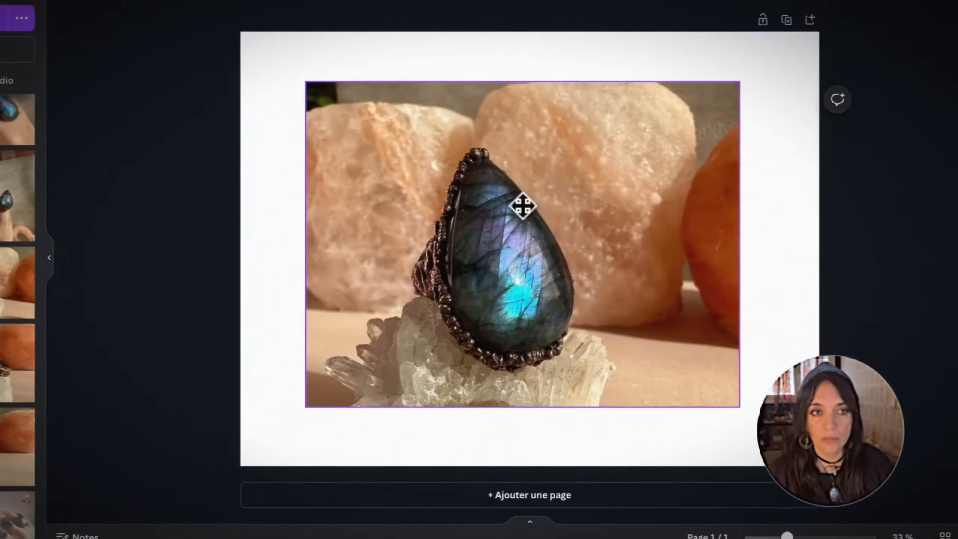
left_click_drag(522, 205, 442, 154)
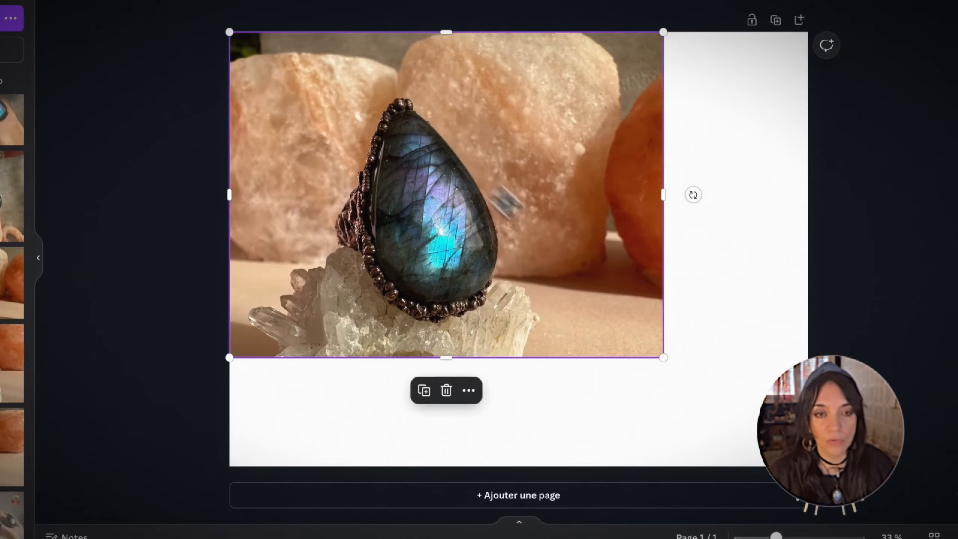
left_click_drag(663, 357, 808, 466)
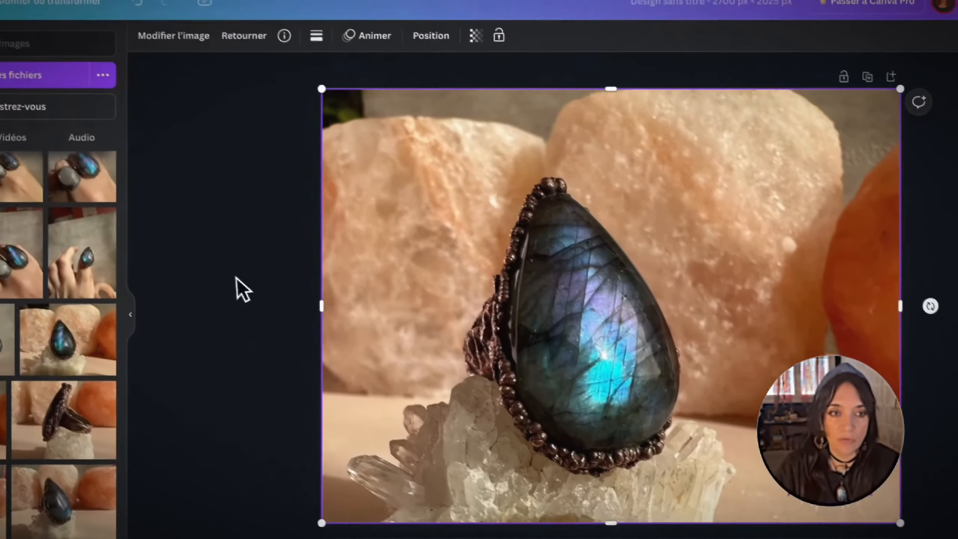
left_click(150, 236)
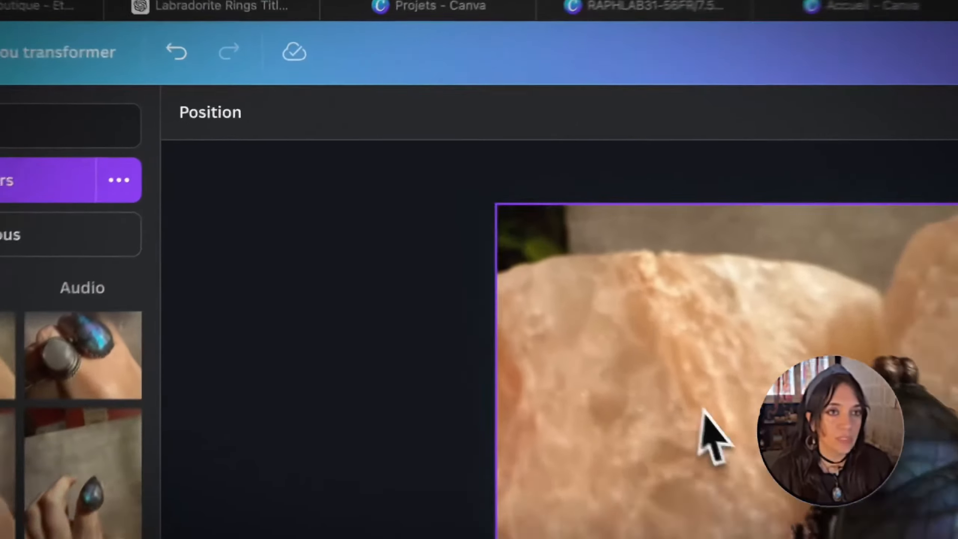
Apply the "Mise au point automatique" effect to the ring photo
left_click(462, 240)
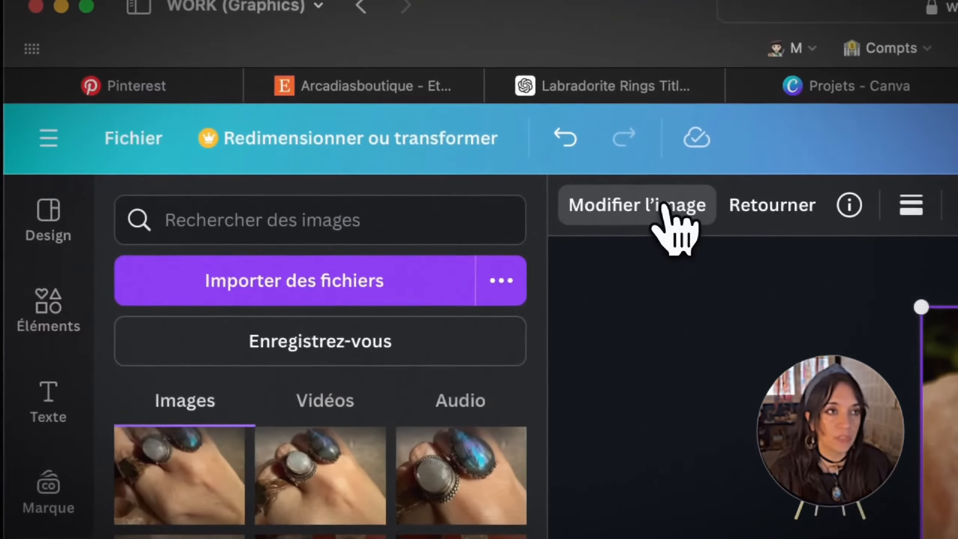
left_click(527, 175)
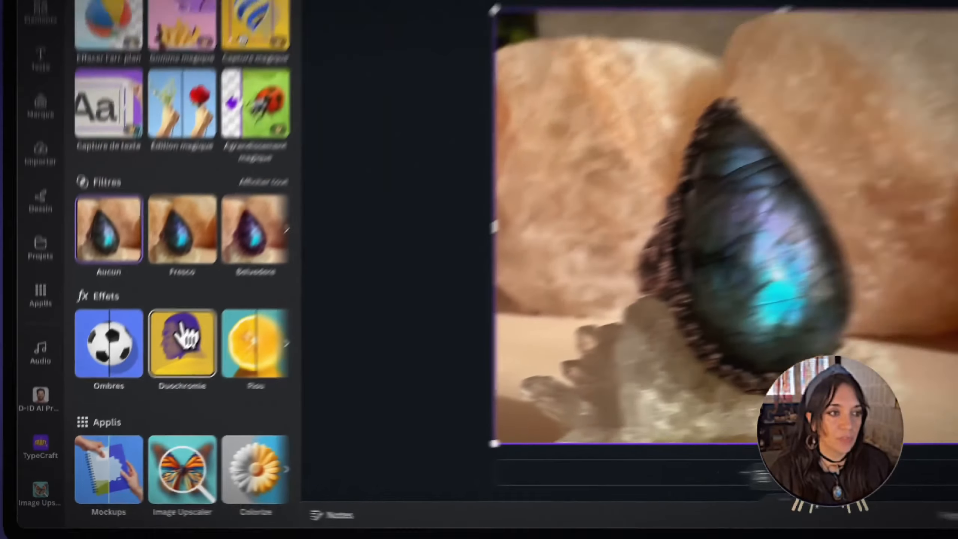
scroll(149, 373, "right", 2)
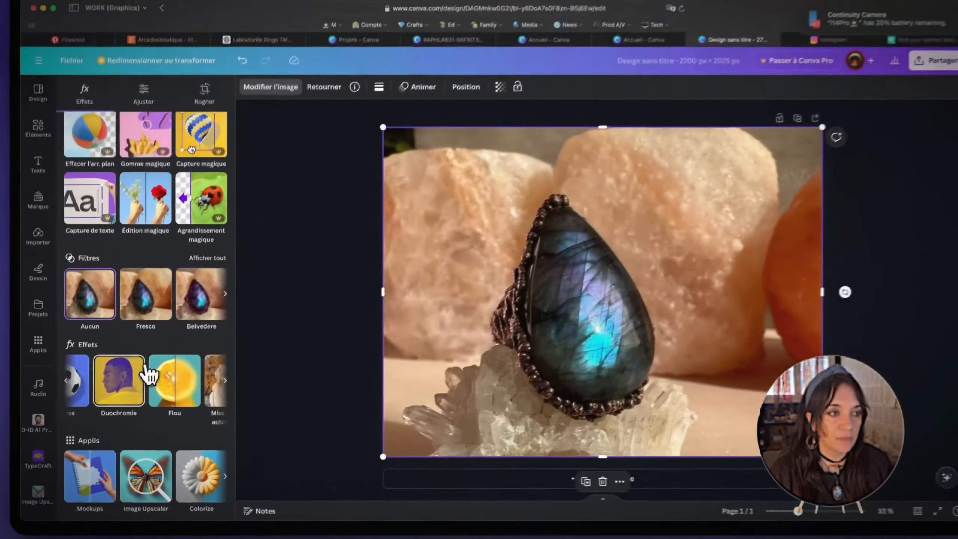
scroll(149, 373, "right", 3)
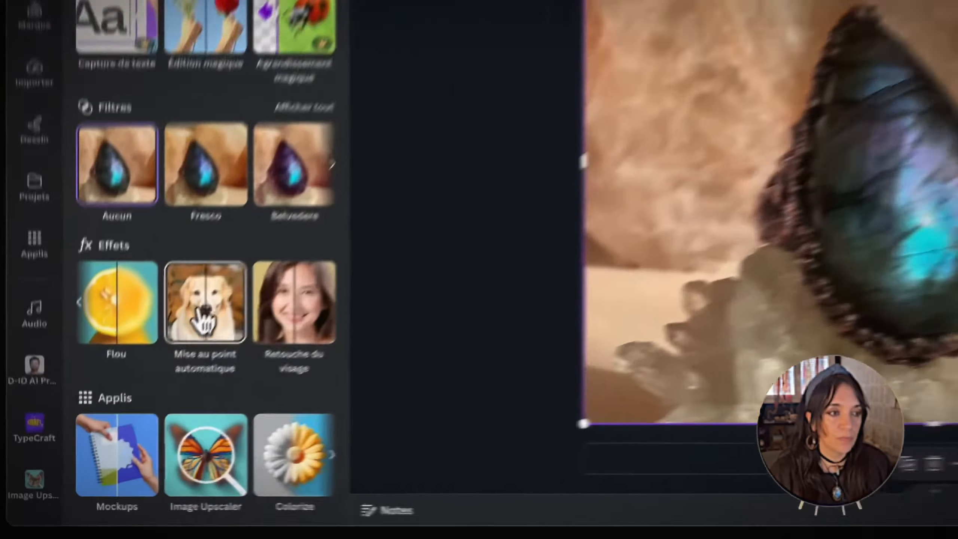
left_click(144, 377)
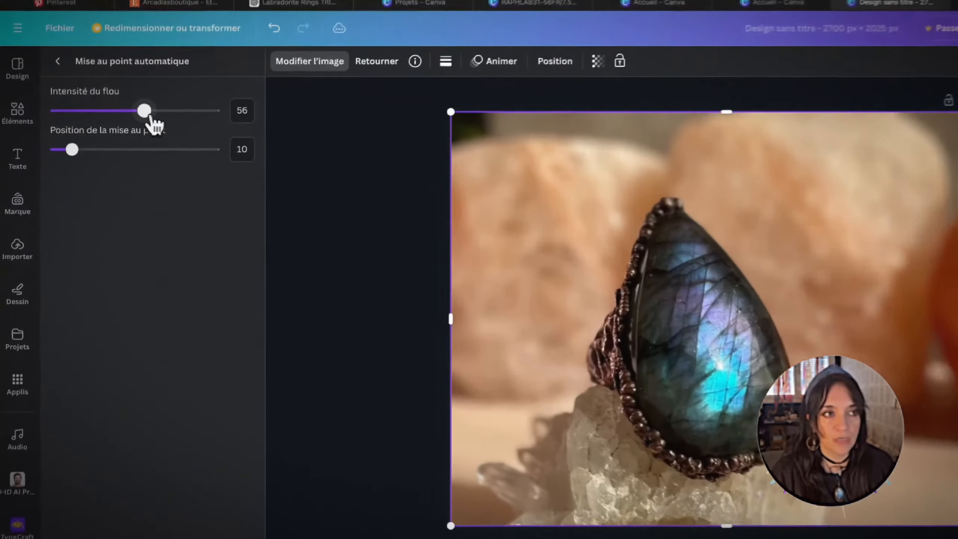
Set the auto-focus blur intensity to 100 and the focus position to 10 for the ring photo
left_click_drag(128, 139, 146, 139)
left_click_drag(158, 106, 161, 106)
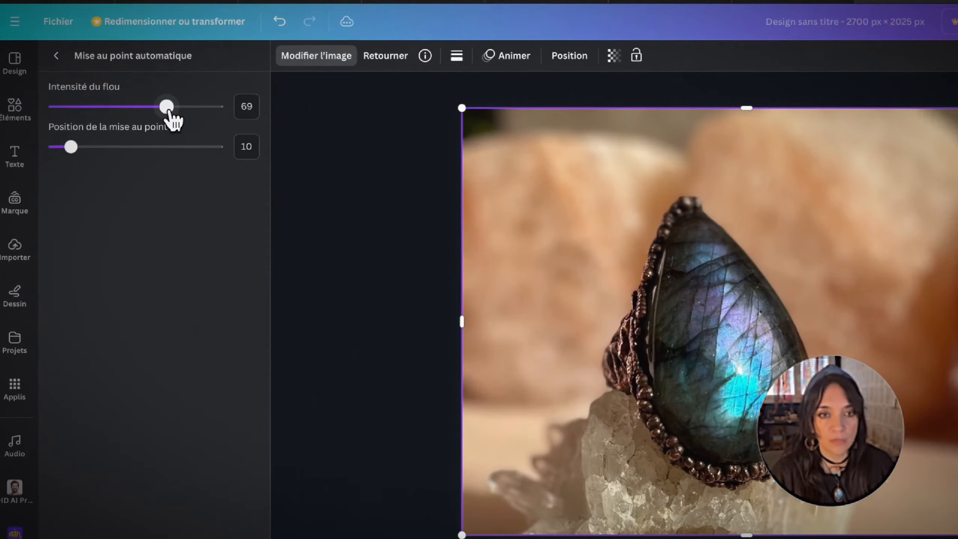
left_click_drag(70, 146, 71, 149)
left_click_drag(167, 109, 182, 109)
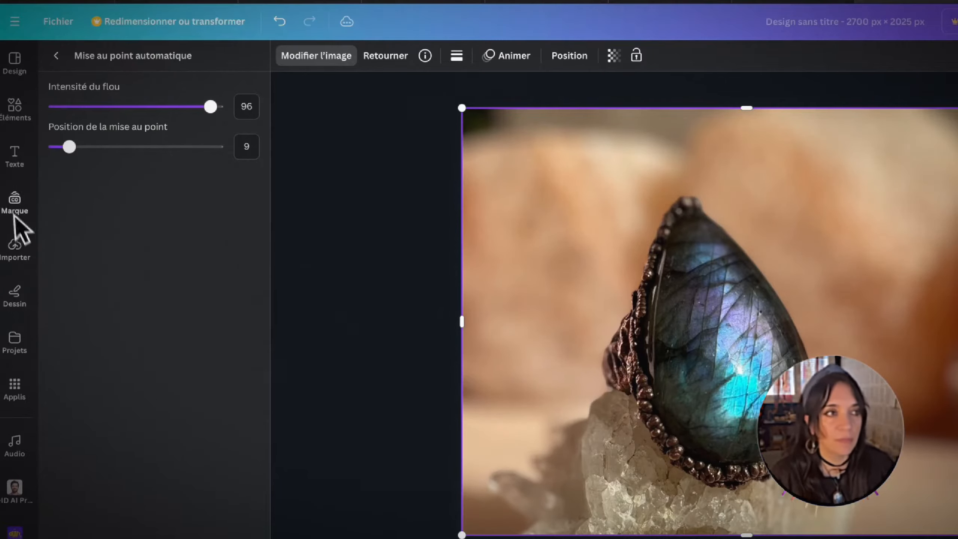
left_click_drag(69, 146, 71, 148)
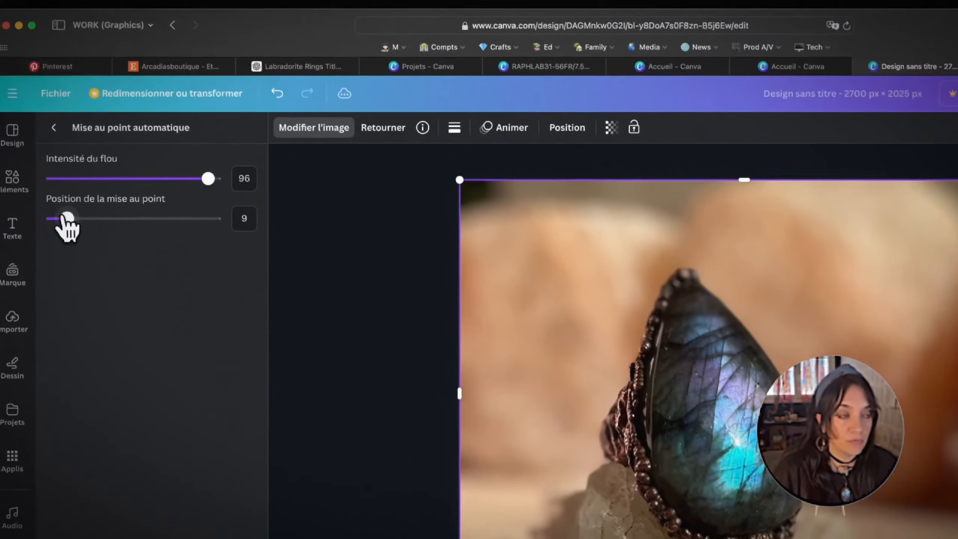
left_click_drag(69, 223, 72, 224)
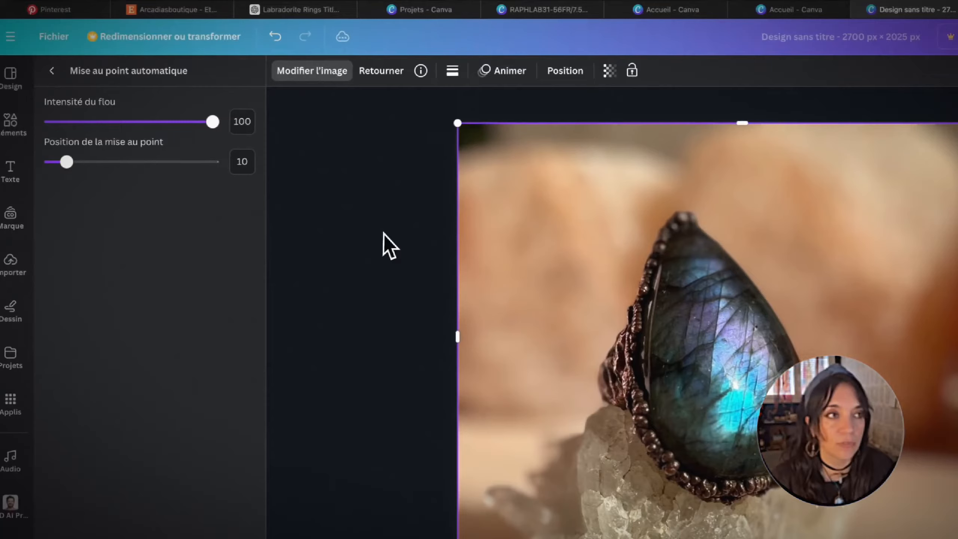
left_click(340, 236)
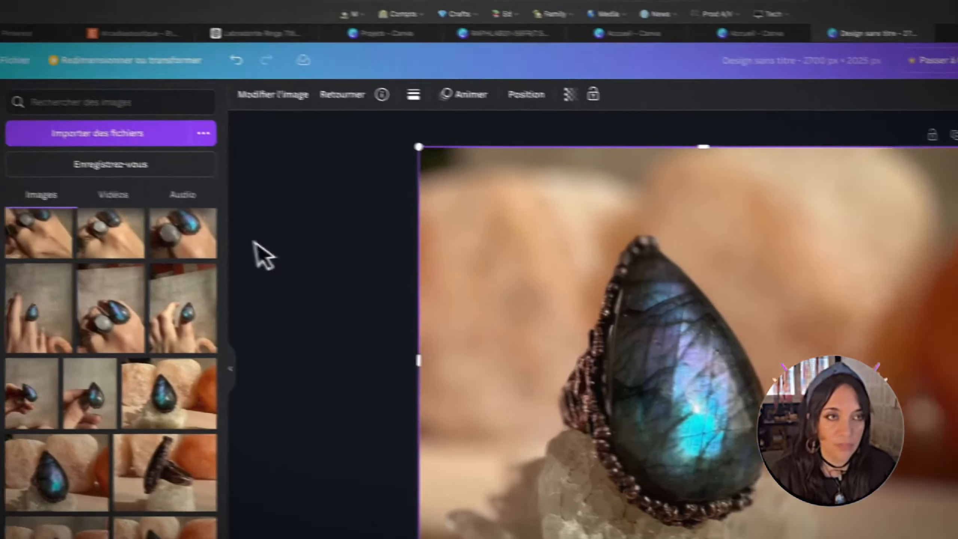
Adjust the light of the whole ring photo, setting Luminosité to 1 and Contraste to 1
left_click(176, 241)
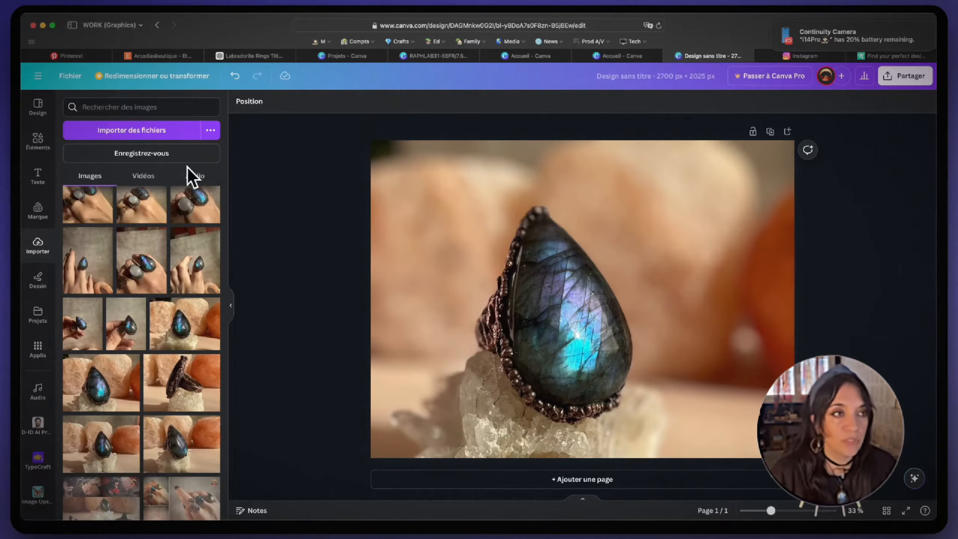
left_click(454, 196)
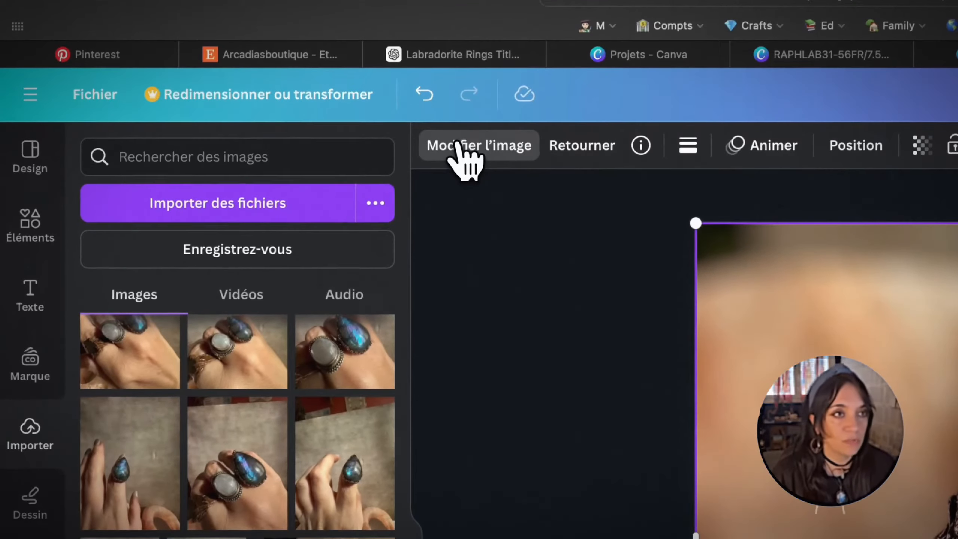
left_click(457, 144)
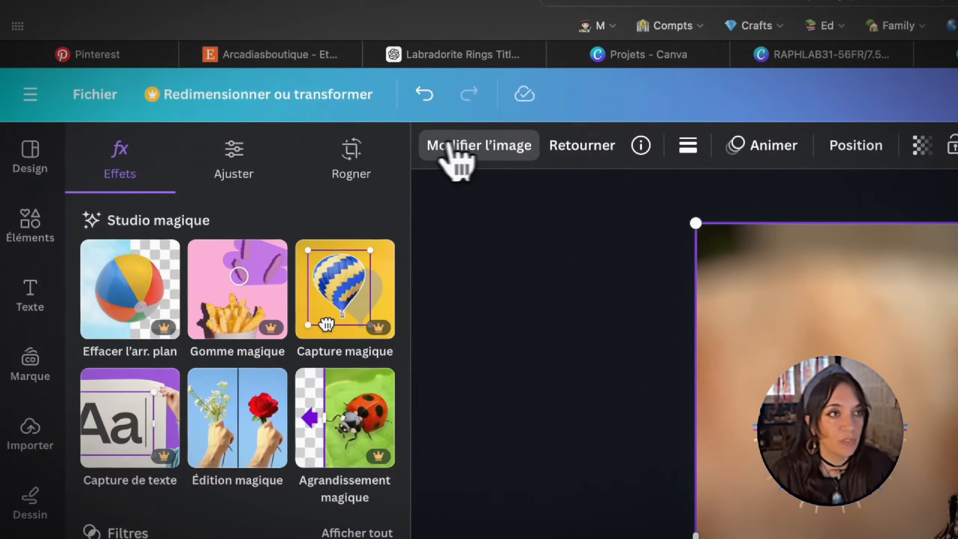
left_click(236, 155)
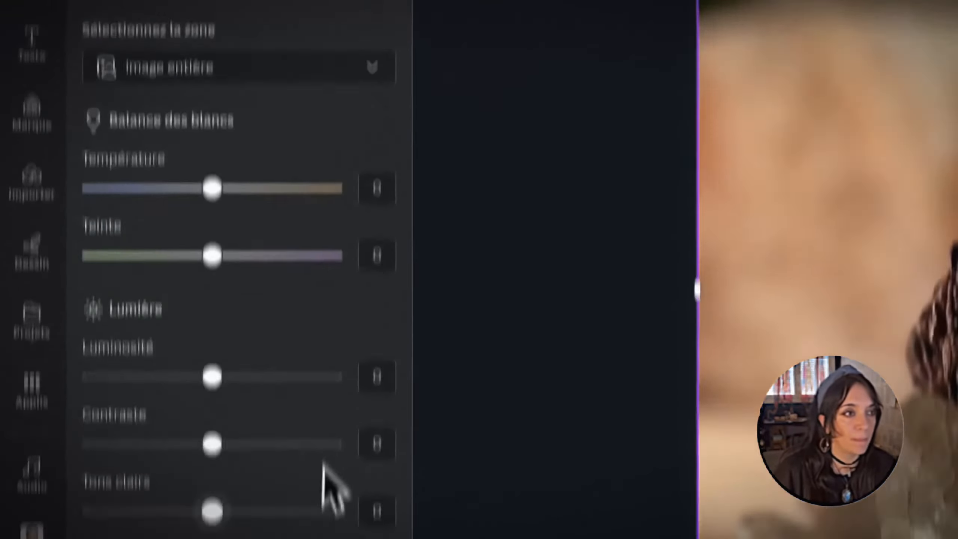
scroll(270, 279, "down", 3)
mouse_move(223, 146)
left_mouse_down()
mouse_move(269, 140)
mouse_move(227, 140)
left_mouse_up()
scroll(273, 264, "down", 1)
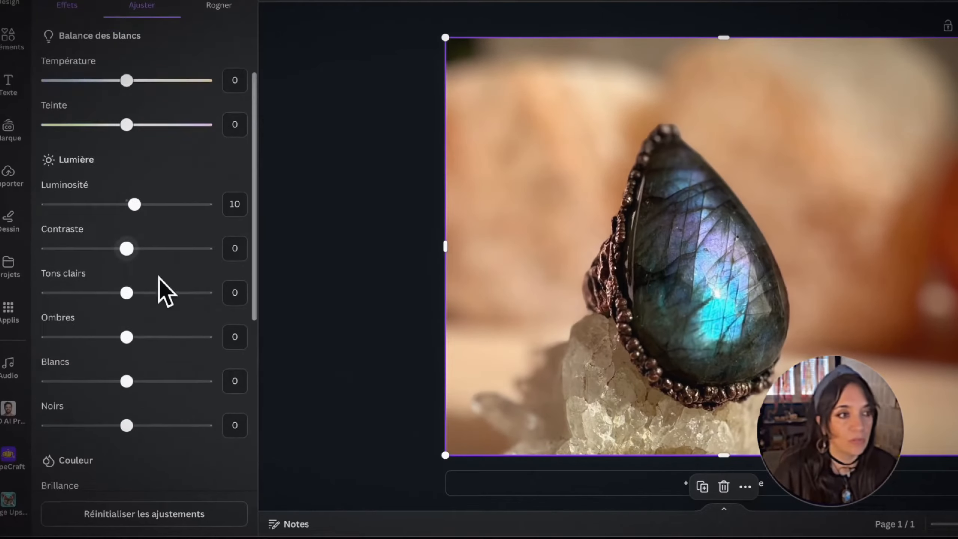
scroll(151, 227, "down", 1)
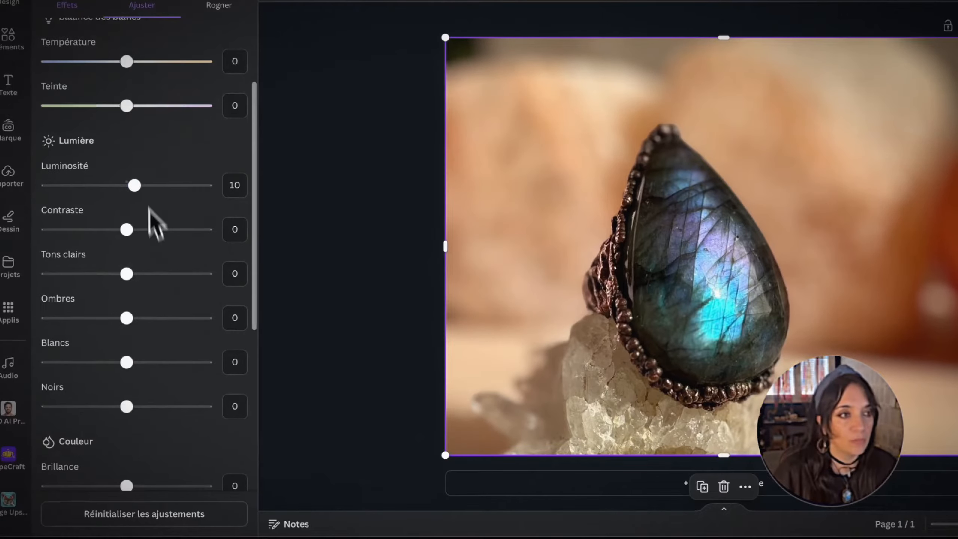
left_click_drag(134, 187, 151, 196)
scroll(134, 227, "down", 1)
scroll(134, 227, "down", 1)
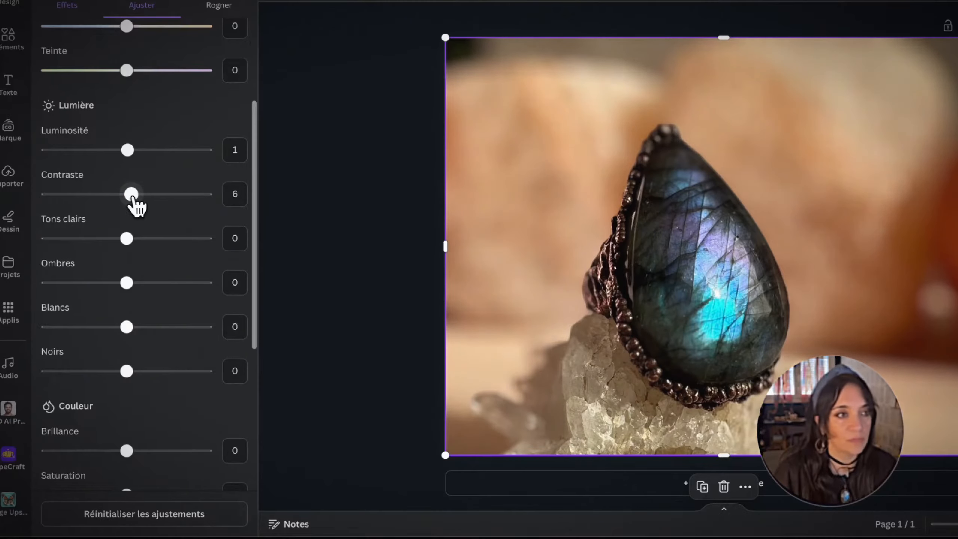
scroll(141, 209, "down", 6)
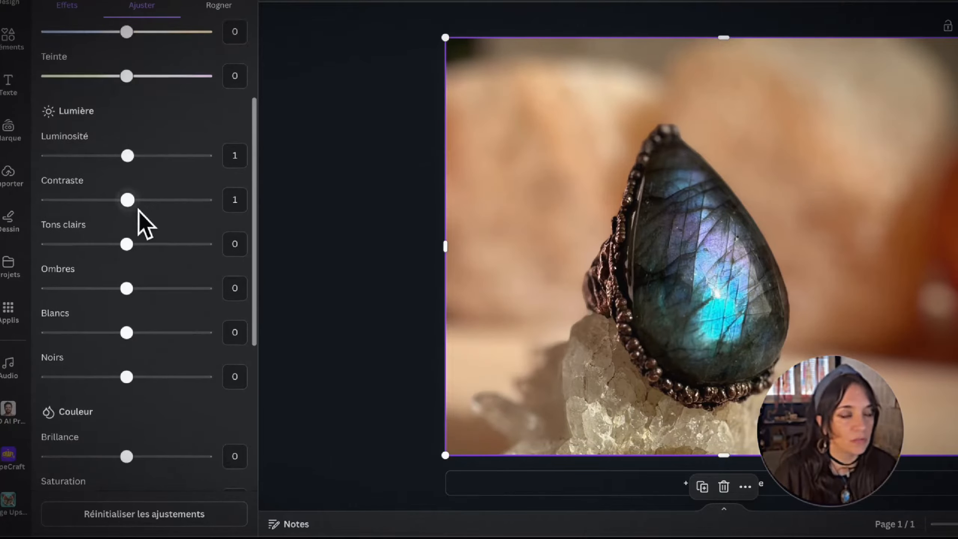
Darken the edges of the ring photo by setting Vignettage to 79
scroll(141, 208, "down", 2)
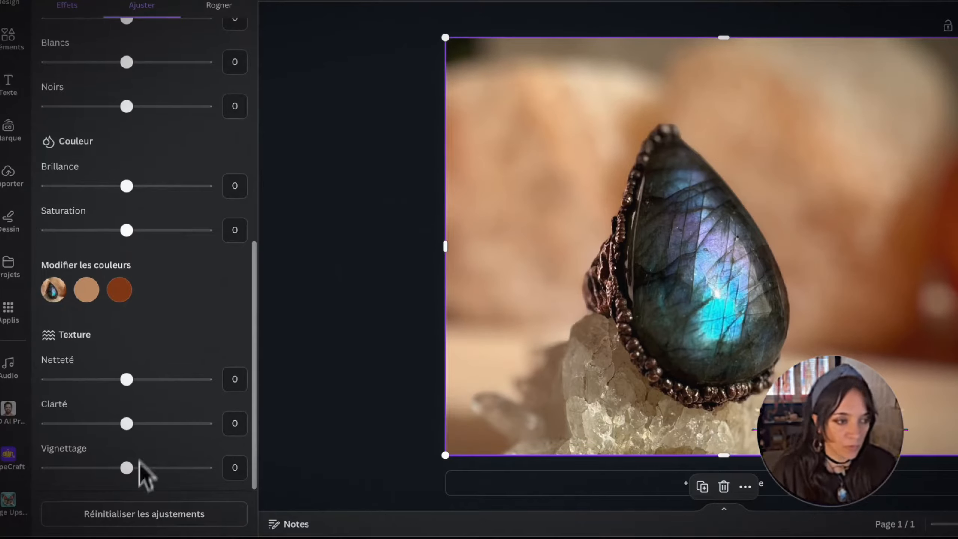
left_click_drag(129, 470, 208, 478)
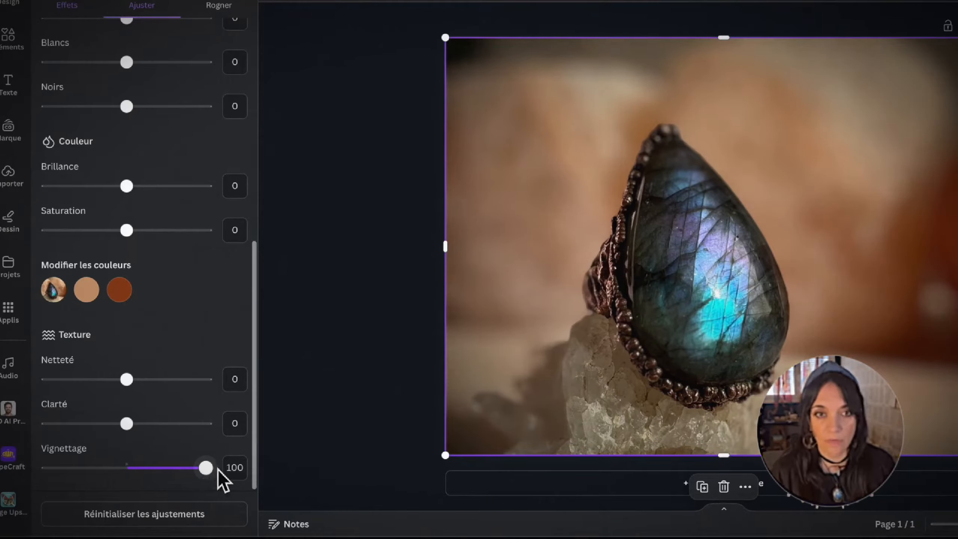
left_click_drag(207, 478, 198, 479)
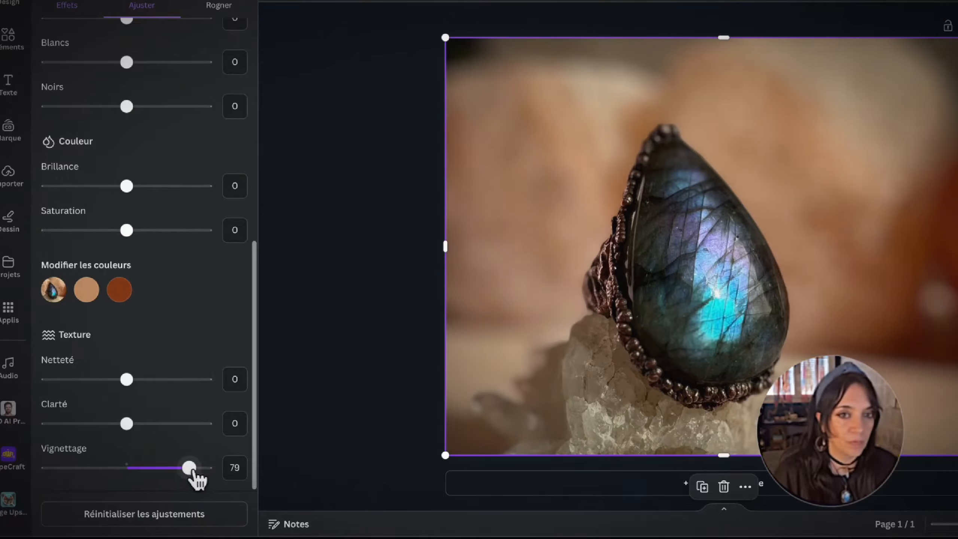
Lower the Noirs (blacks) level of the ring photo below zero and deselect the photo
scroll(158, 340, "up", 3)
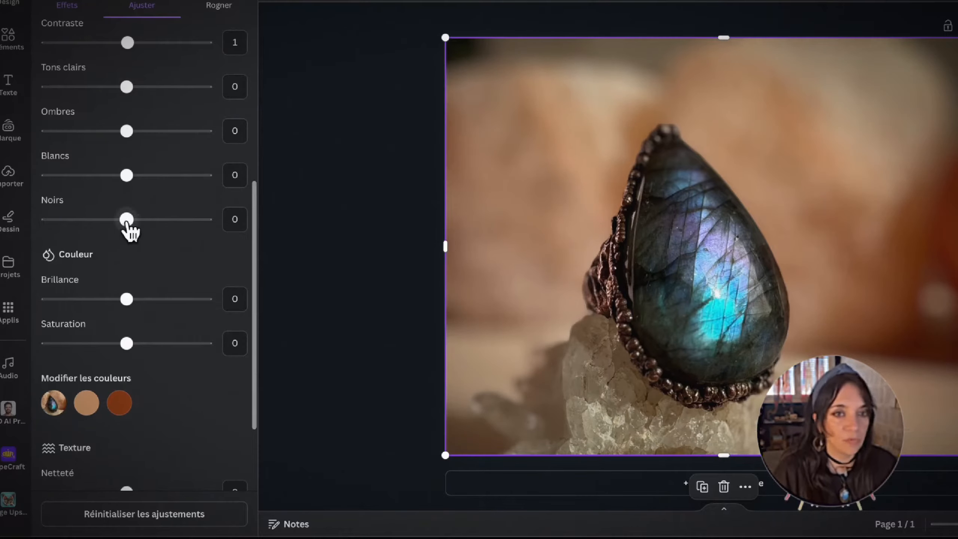
left_click_drag(112, 231, 93, 231)
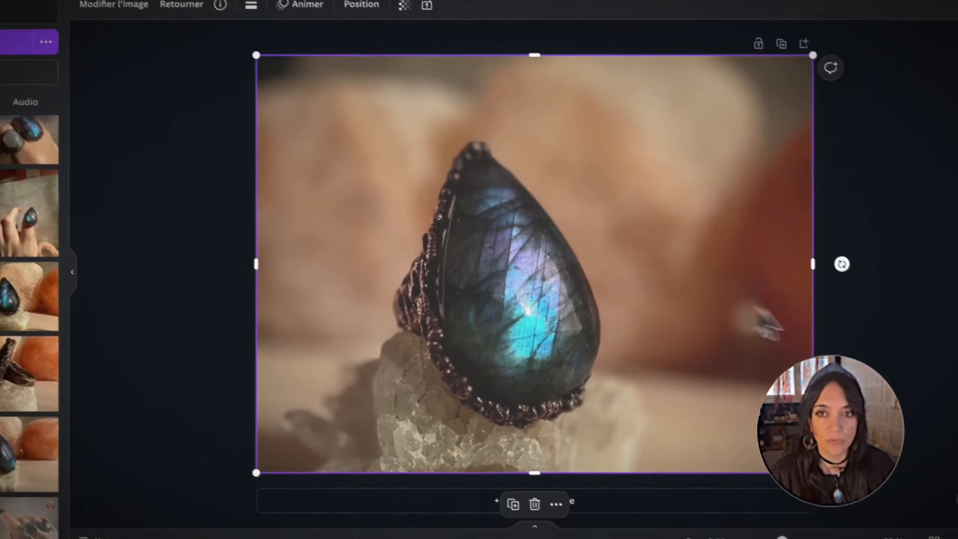
left_click(957, 371)
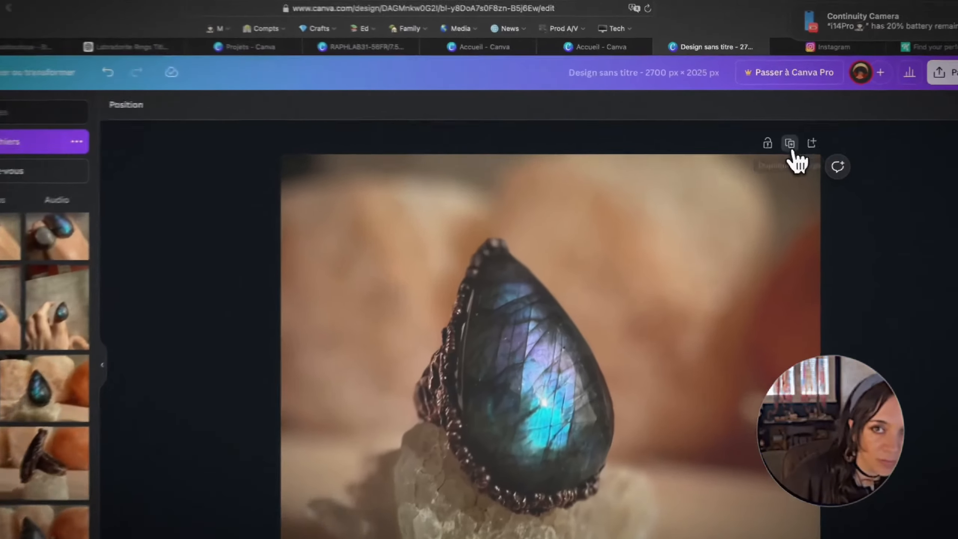
Duplicate the page and add the uploaded side-view photo of the ring to page 2
left_click(770, 131)
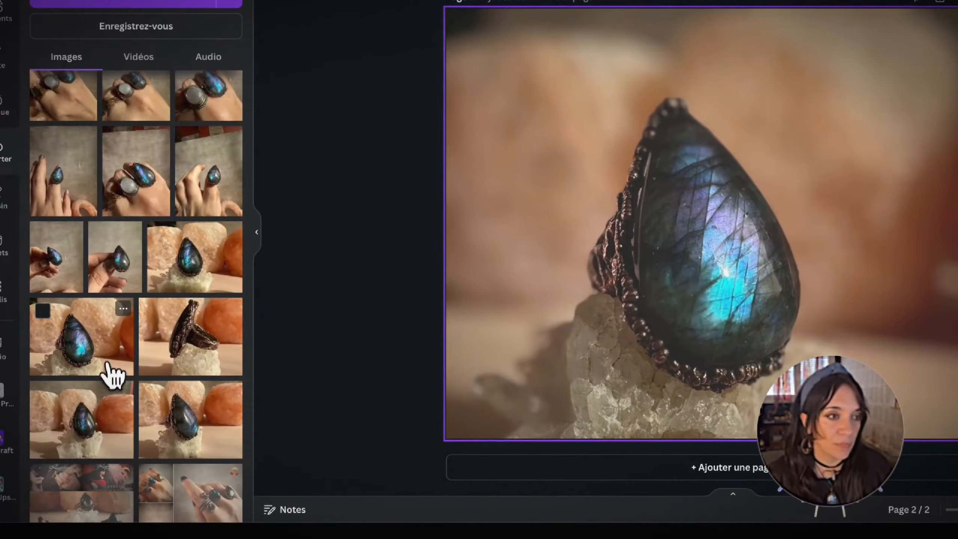
scroll(107, 365, "down", 3)
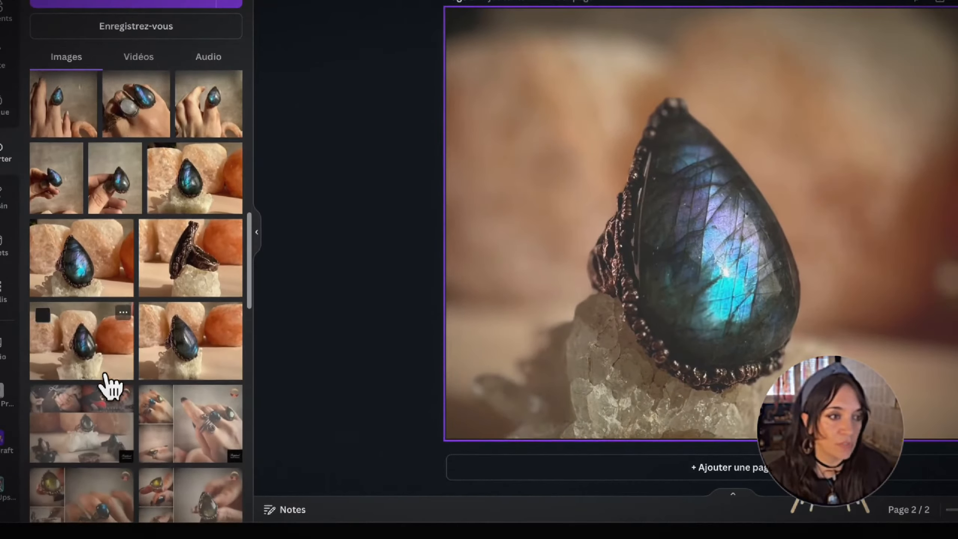
left_click(172, 277)
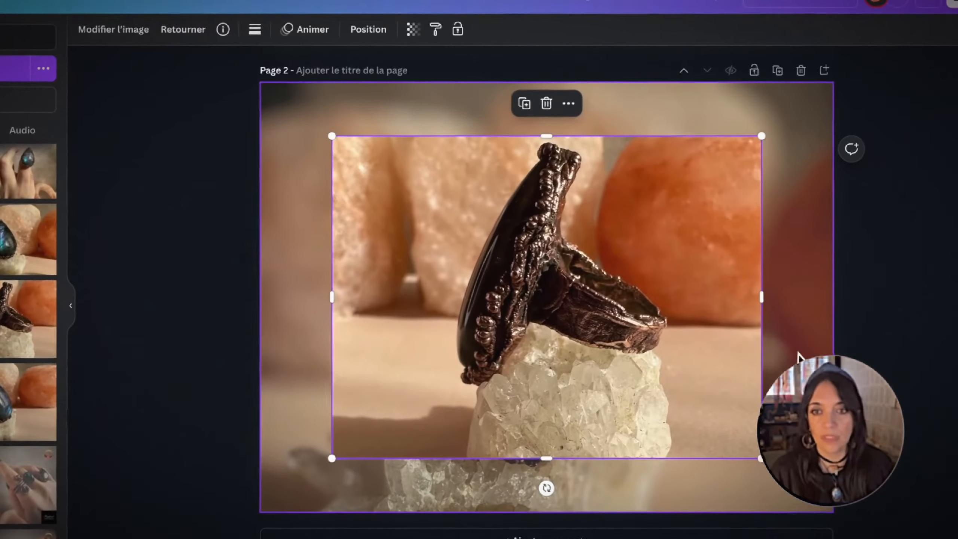
Copy the style of the background ring photo on page 2 and apply it to the side-view photo
right_click(800, 353)
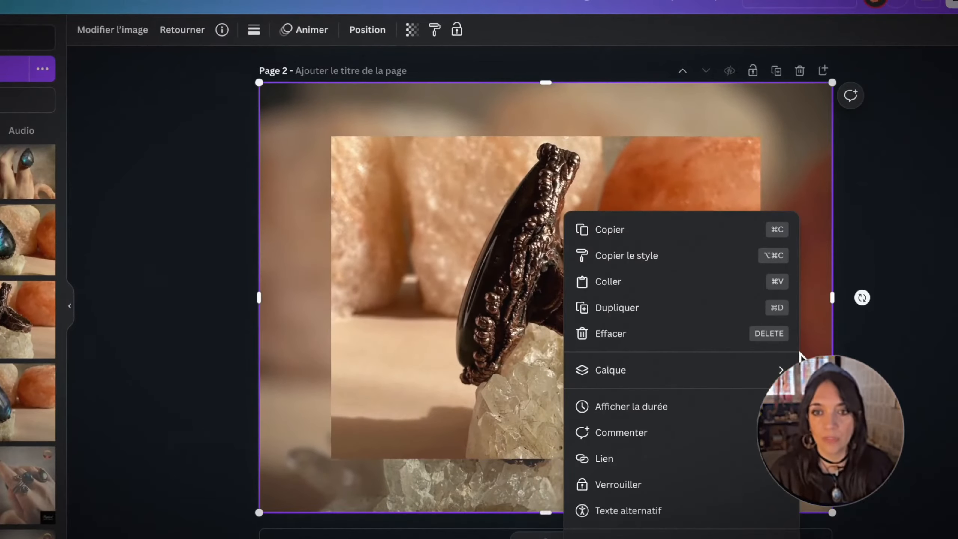
left_click(689, 266)
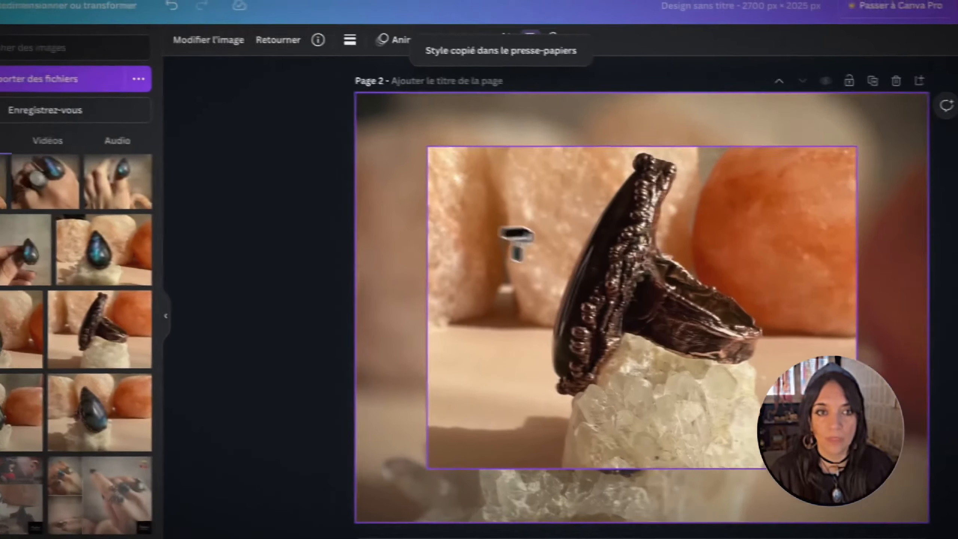
left_click(467, 242)
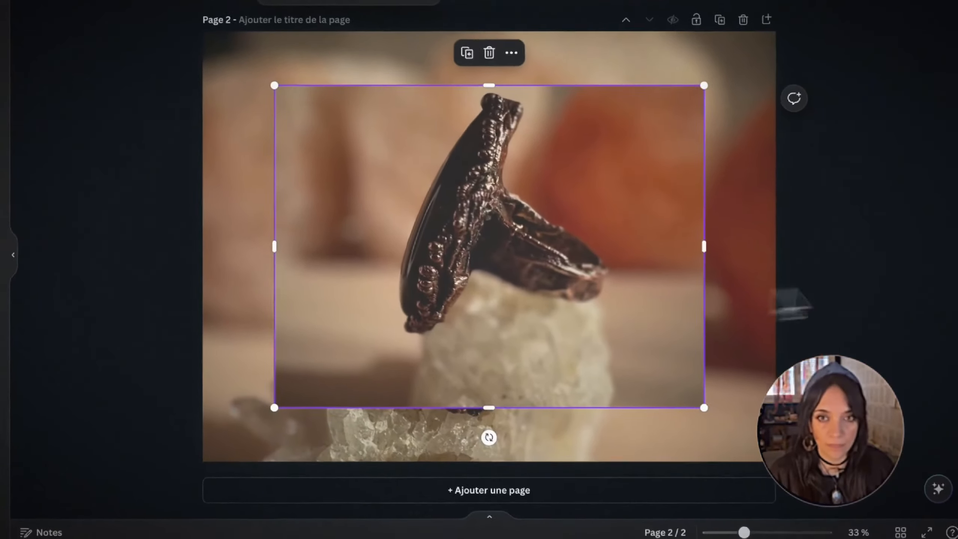
Delete the old background photo from page 2 and enlarge the side-view photo to fill the whole page
left_click(756, 308)
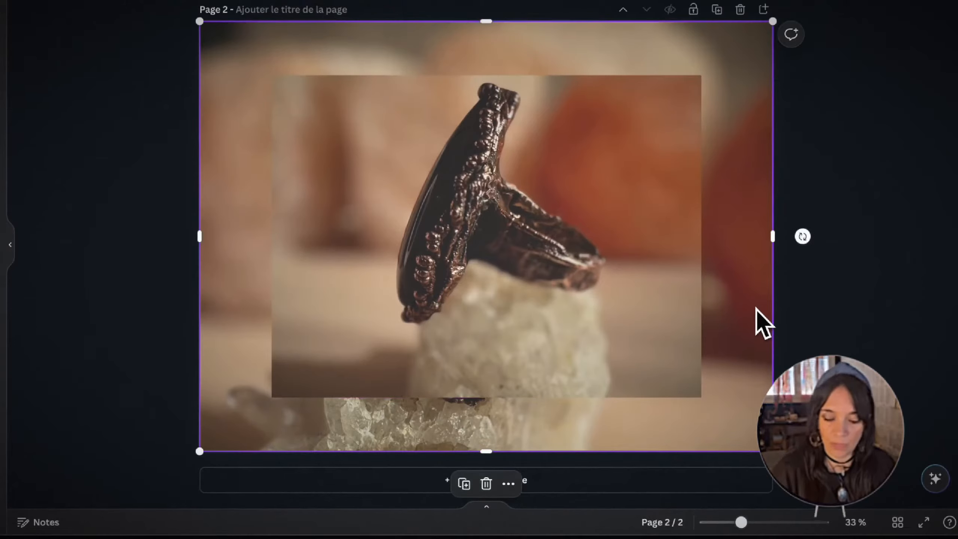
key("BackSpace")
left_click_drag(612, 292, 541, 237)
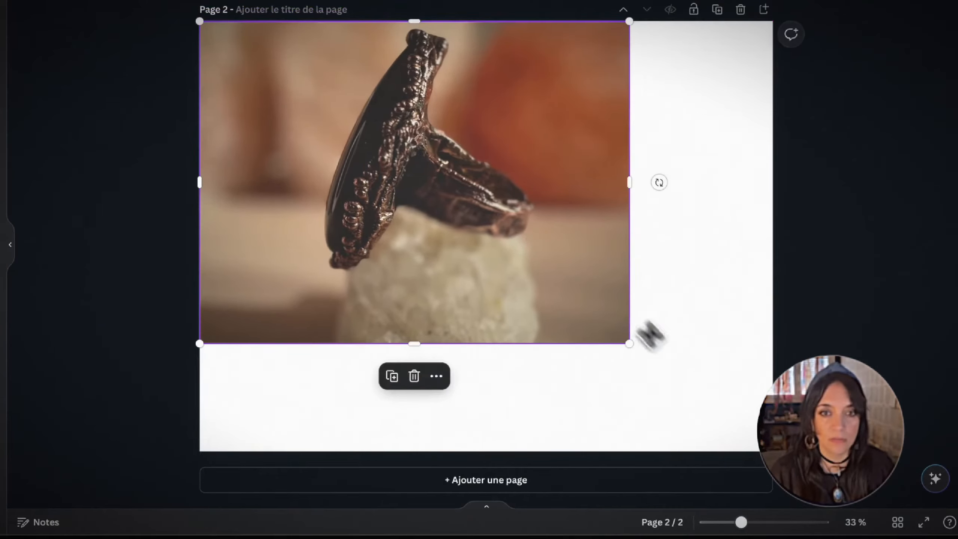
left_click_drag(629, 343, 772, 451)
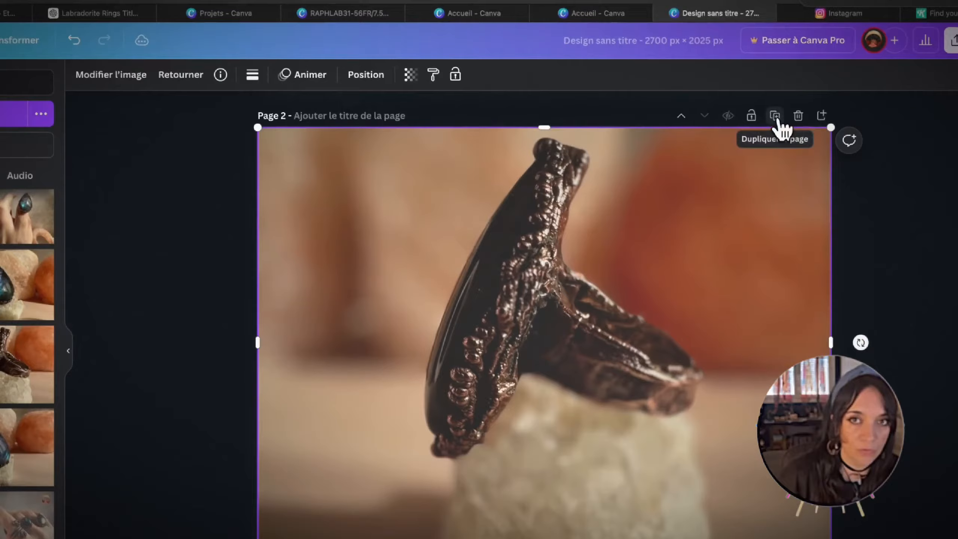
Duplicate page 2 and add the uploaded front-view ring photo with the salt stones behind it to page 3
left_click(779, 124)
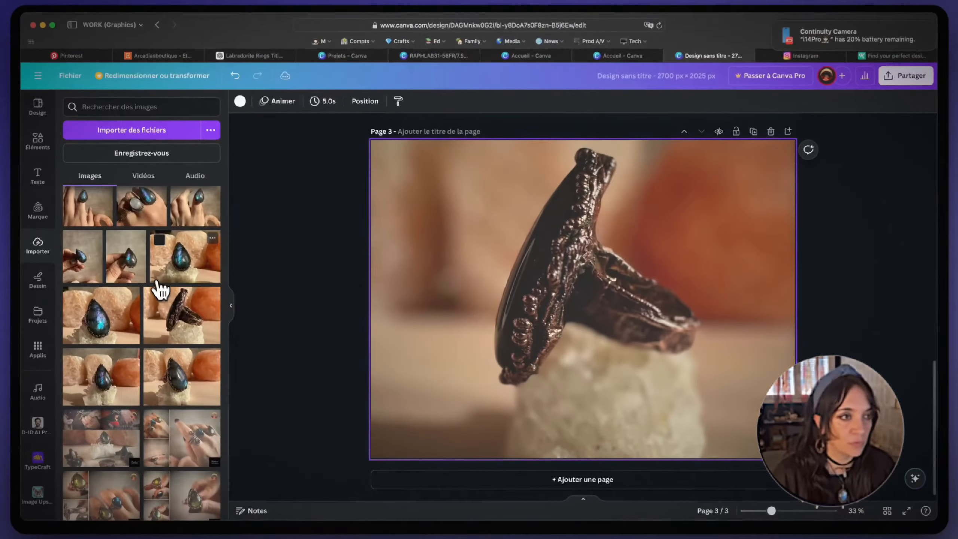
scroll(160, 289, "down", 3)
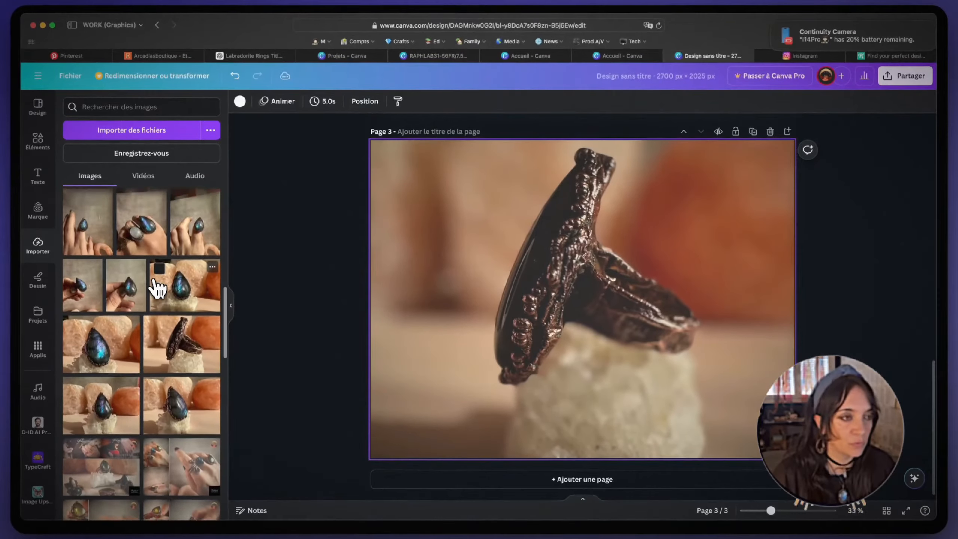
left_click(157, 289)
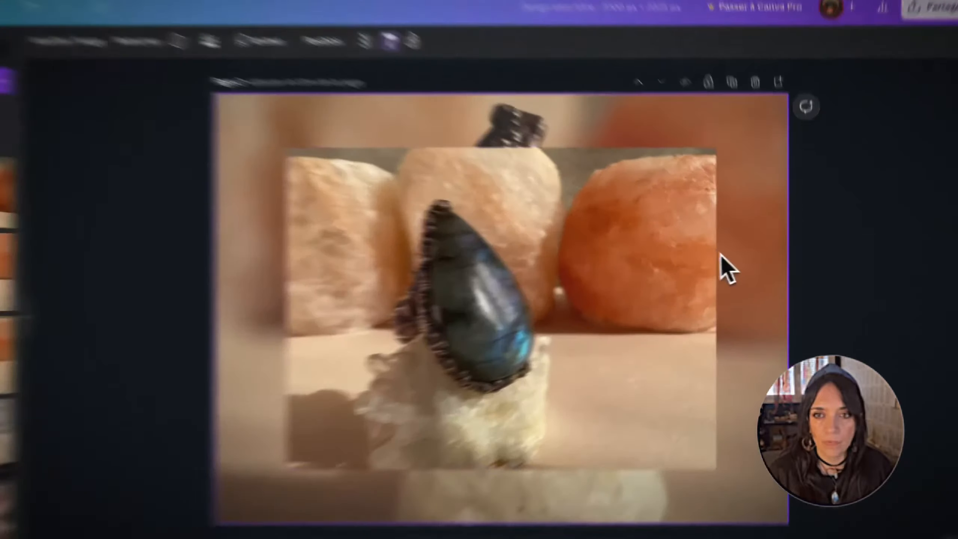
Copy the style of the side-view photo on page 3 and apply it to the added front-view photo
right_click(768, 262)
left_click(487, 264)
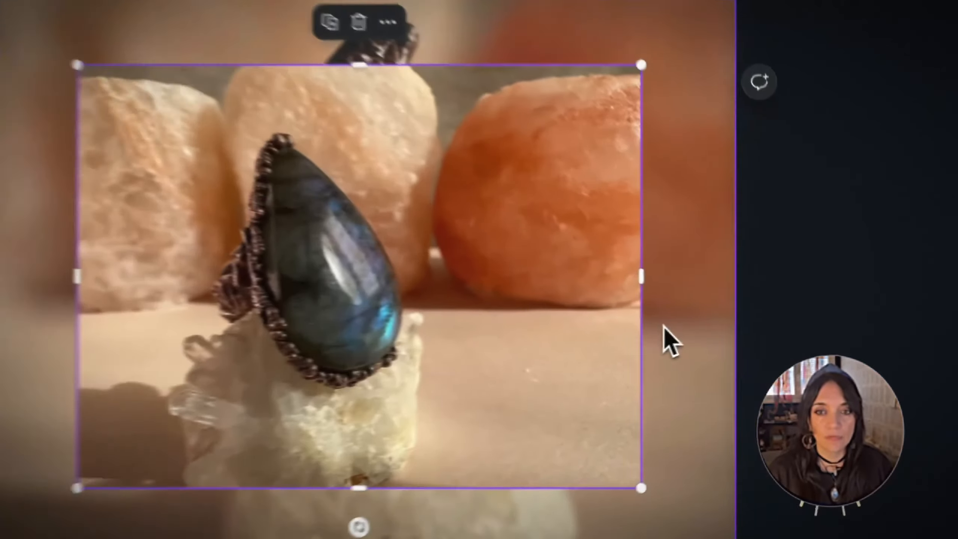
right_click(756, 334)
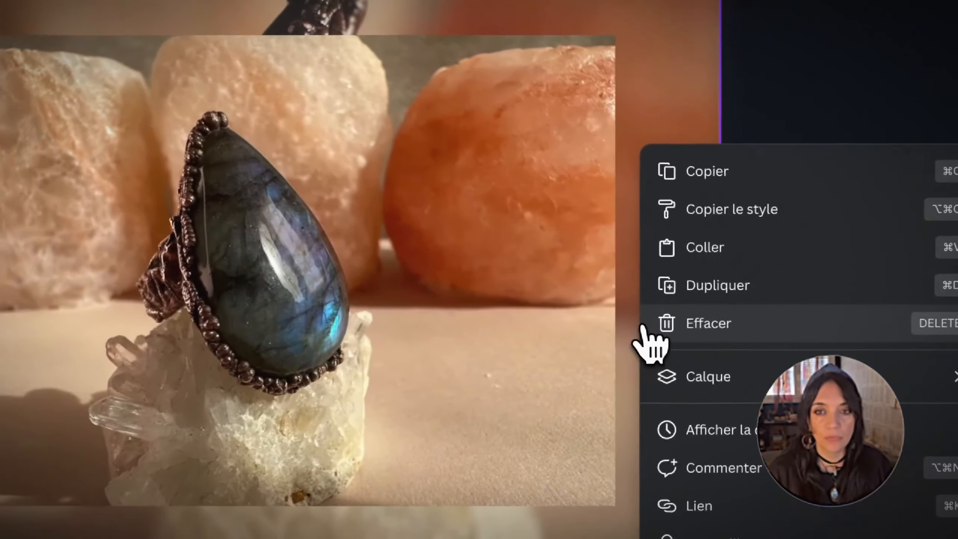
left_click(698, 210)
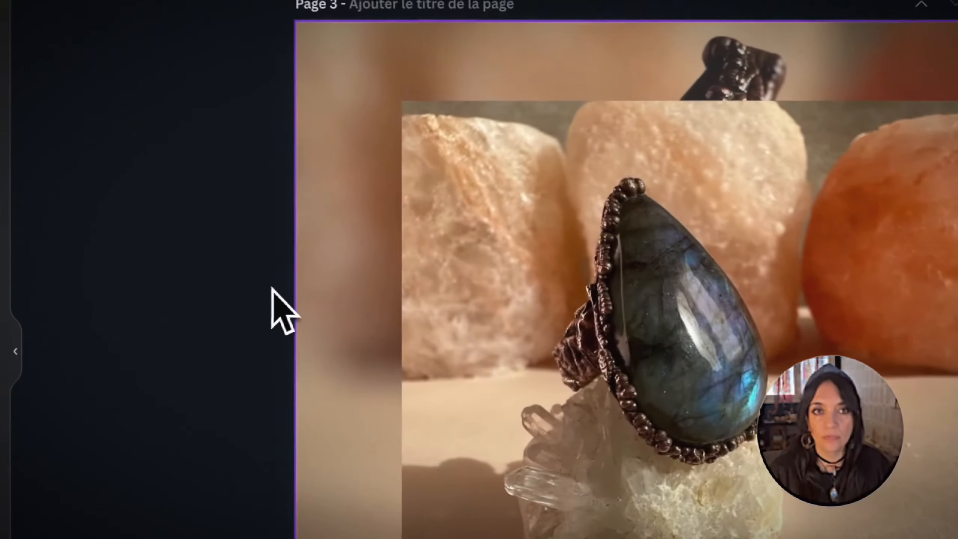
left_click(604, 228)
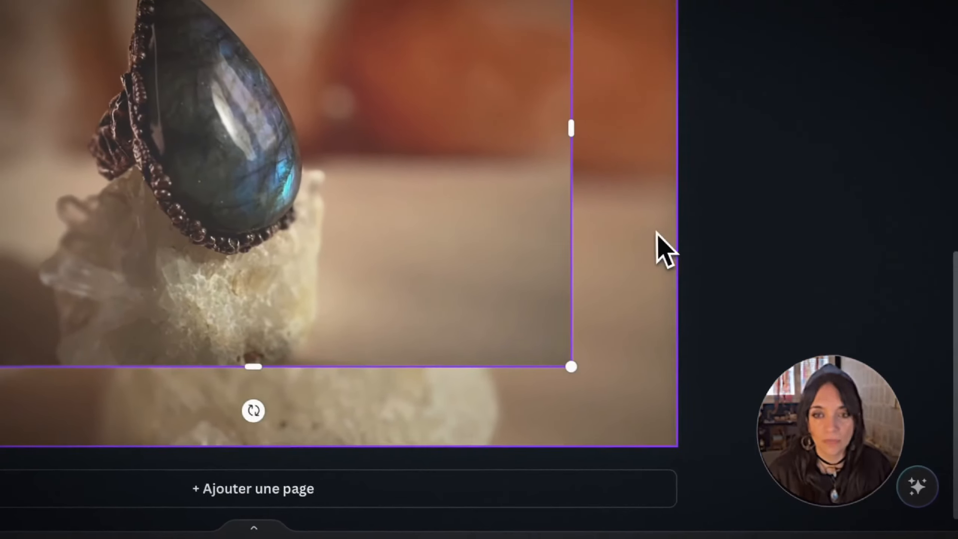
Delete the side-view photo behind it on page 3 and enlarge the front-view photo to fill the page
left_click(654, 231)
key("BackSpace")
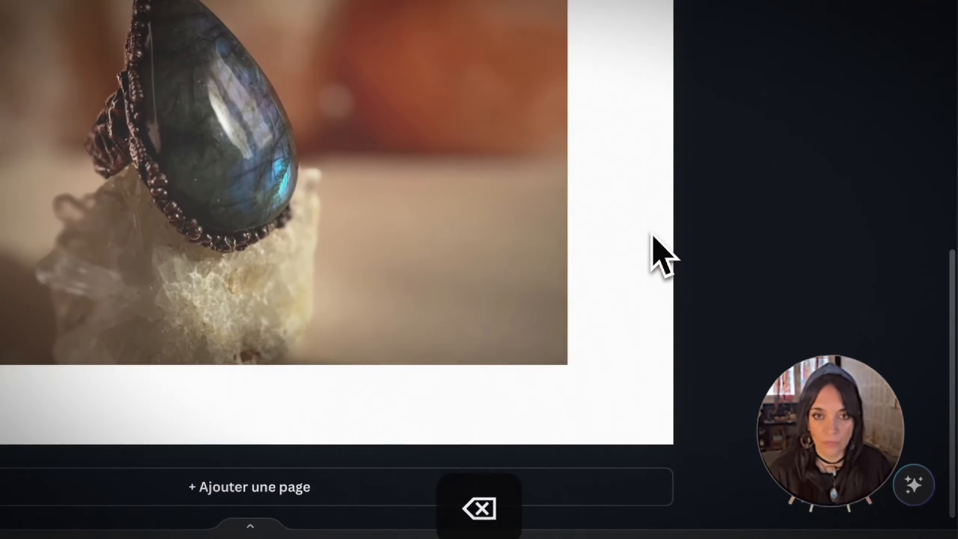
left_click_drag(483, 181, 343, 99)
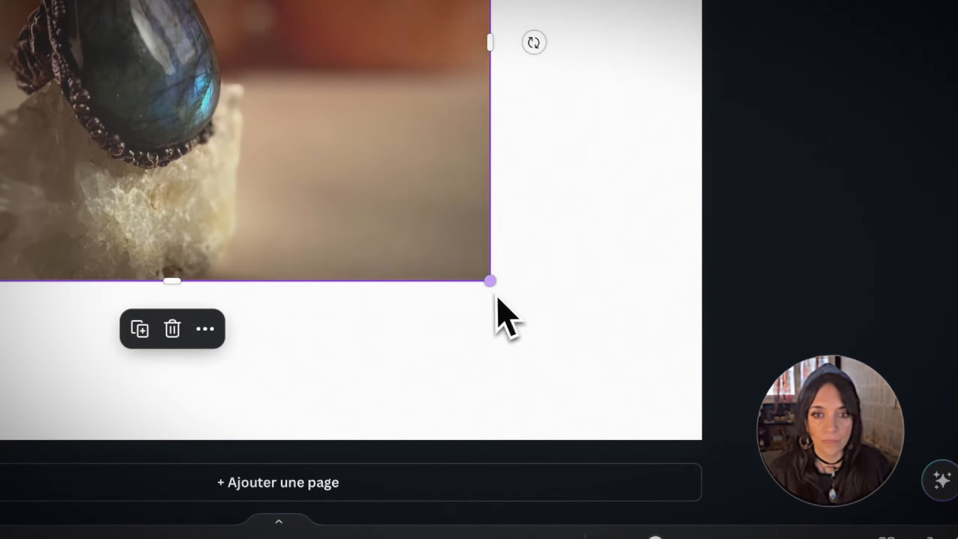
left_click_drag(514, 317, 684, 472)
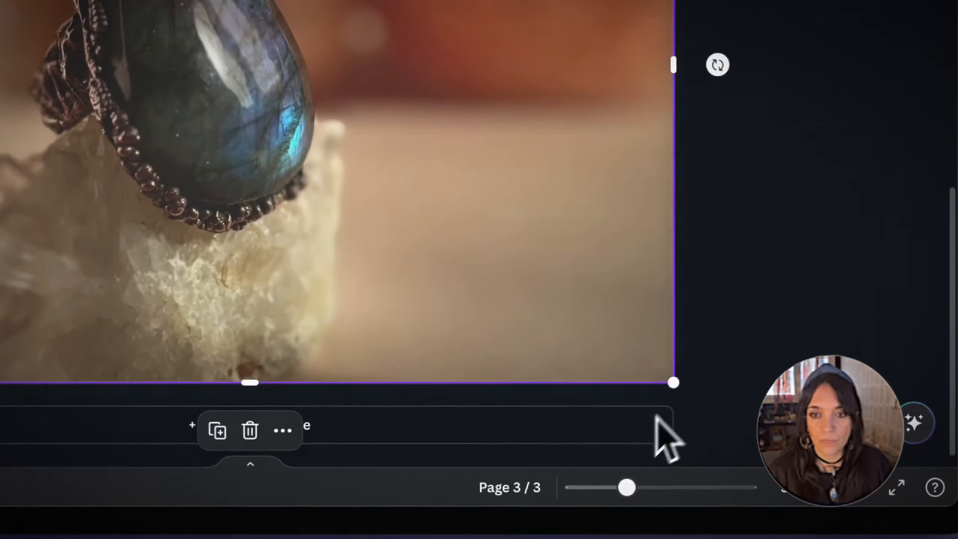
Deselect the photo and duplicate page 3
left_click(805, 238)
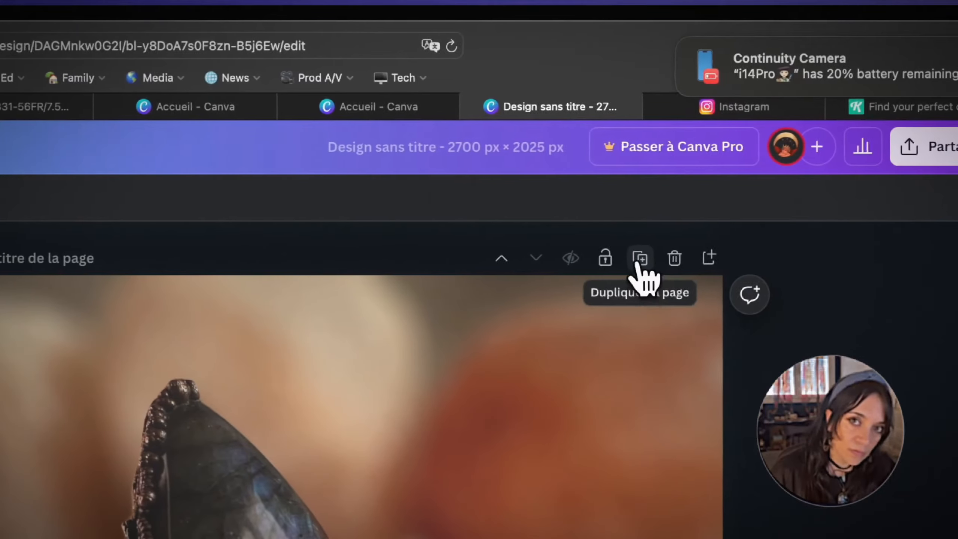
left_click(639, 259)
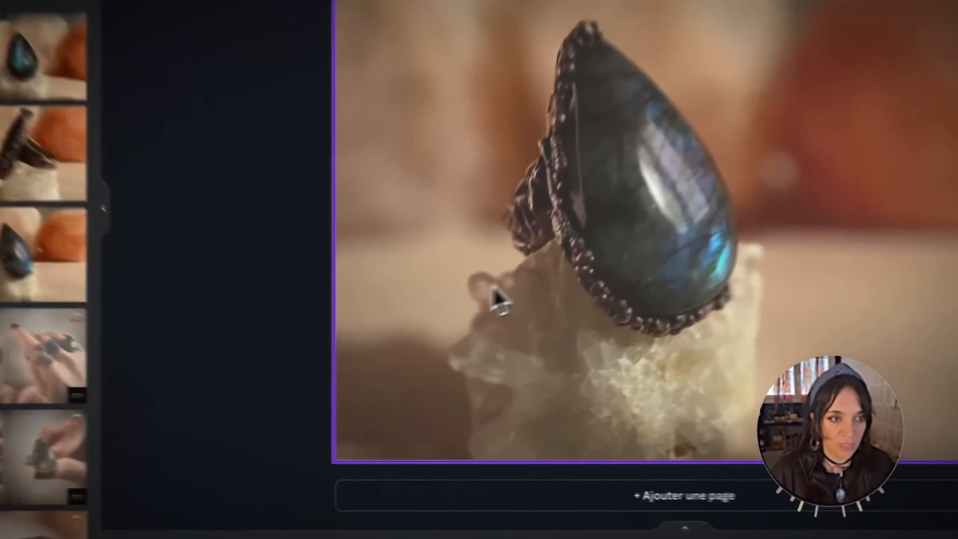
Delete the photo on page 4 and add a three-cell grid with two small stacked cells on the left and one large cell on the right
left_click(488, 349)
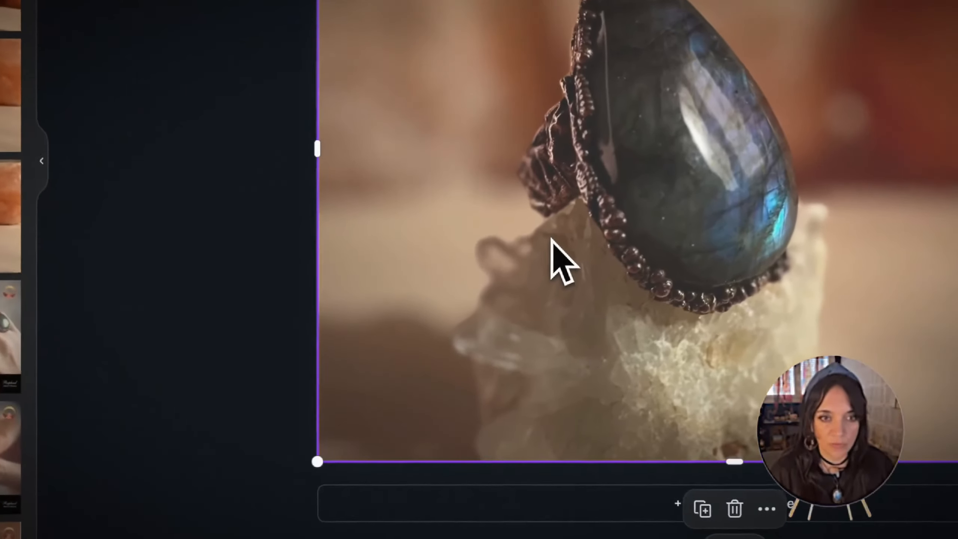
key("BackSpace")
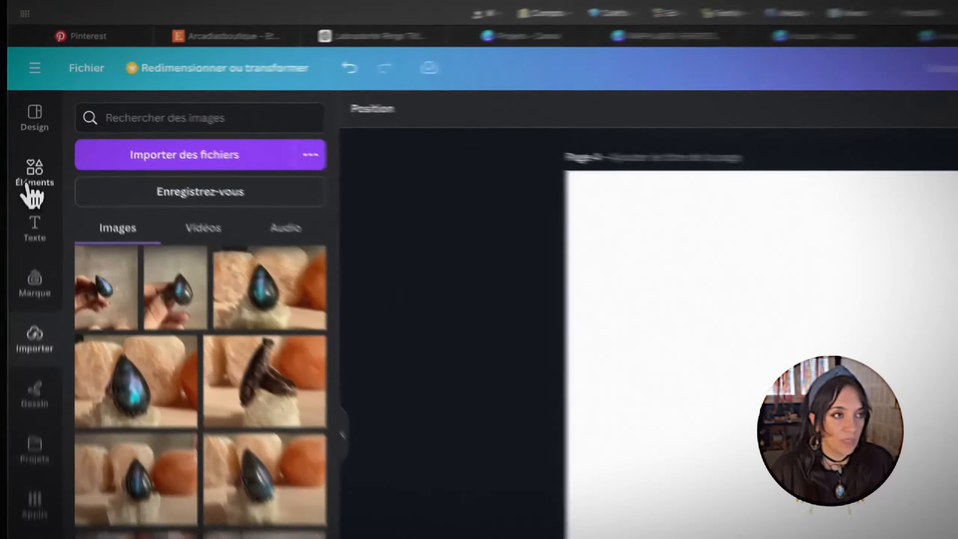
left_click(36, 149)
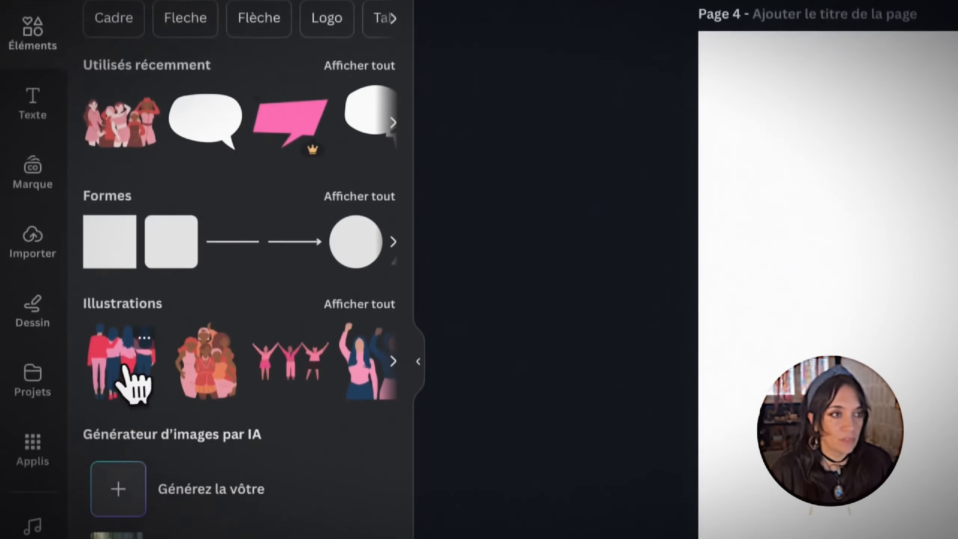
scroll(121, 524, "down", 5)
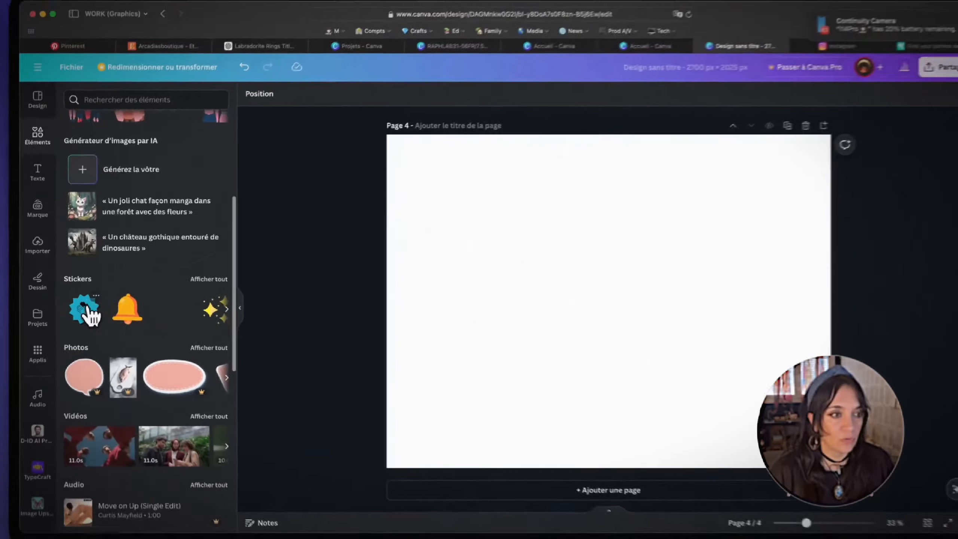
scroll(90, 313, "down", 5)
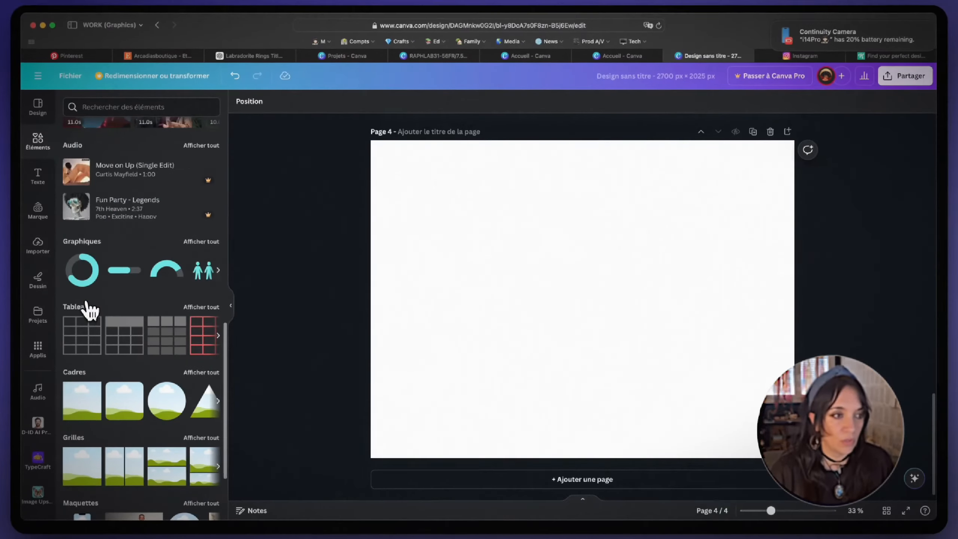
scroll(89, 311, "down", 4)
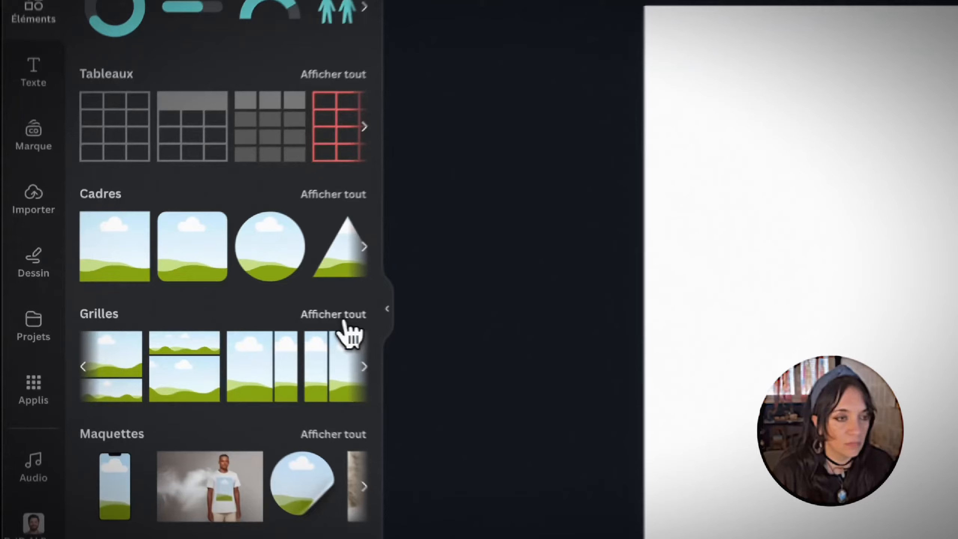
left_click(205, 310)
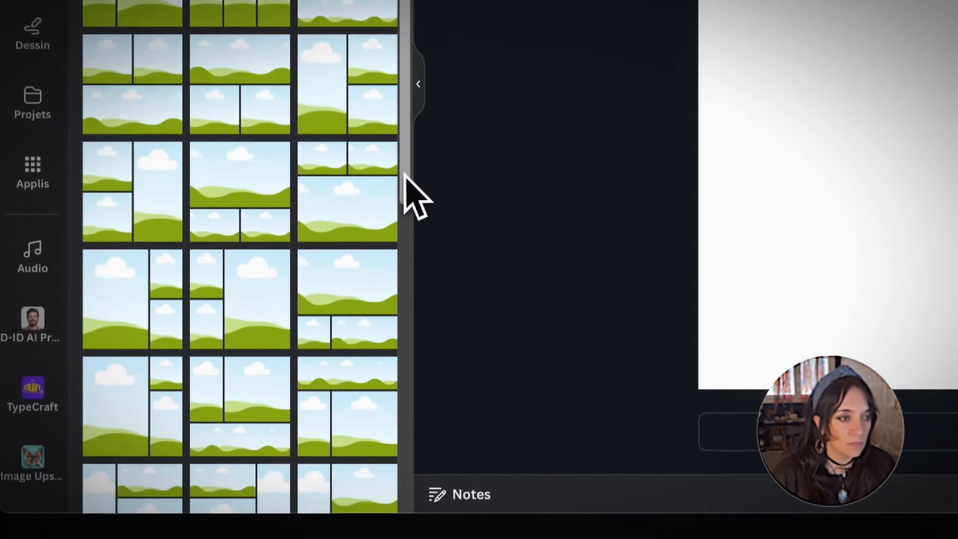
scroll(339, 264, "down", 2)
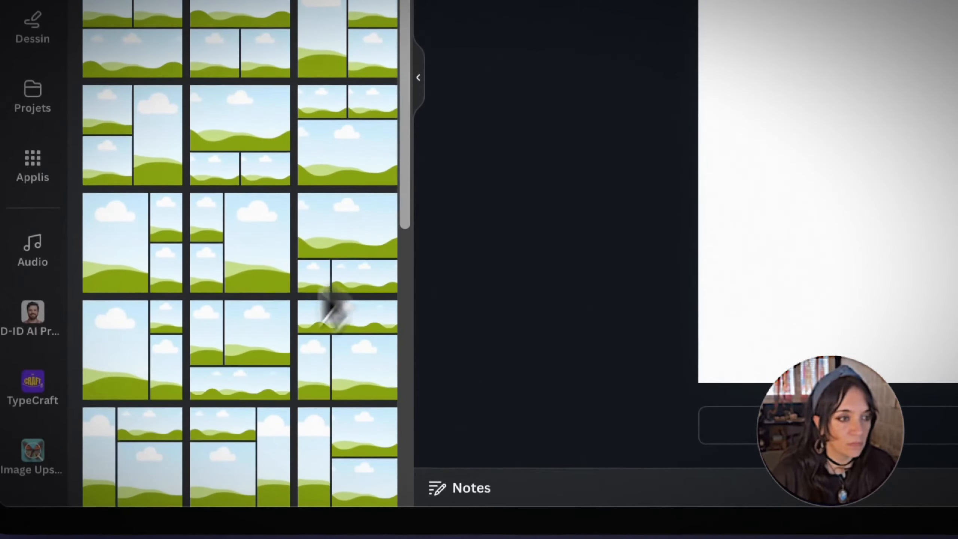
scroll(227, 298, "down", 1)
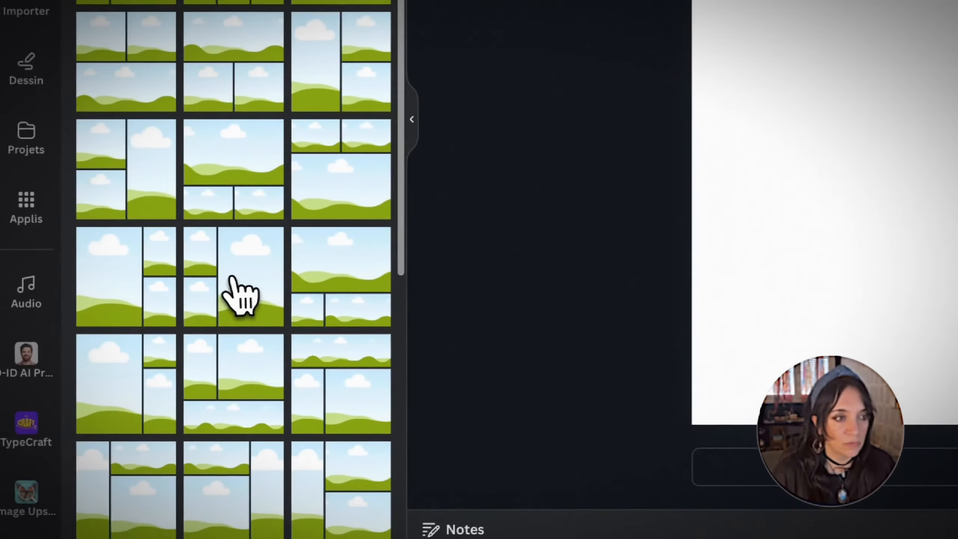
left_click(236, 234)
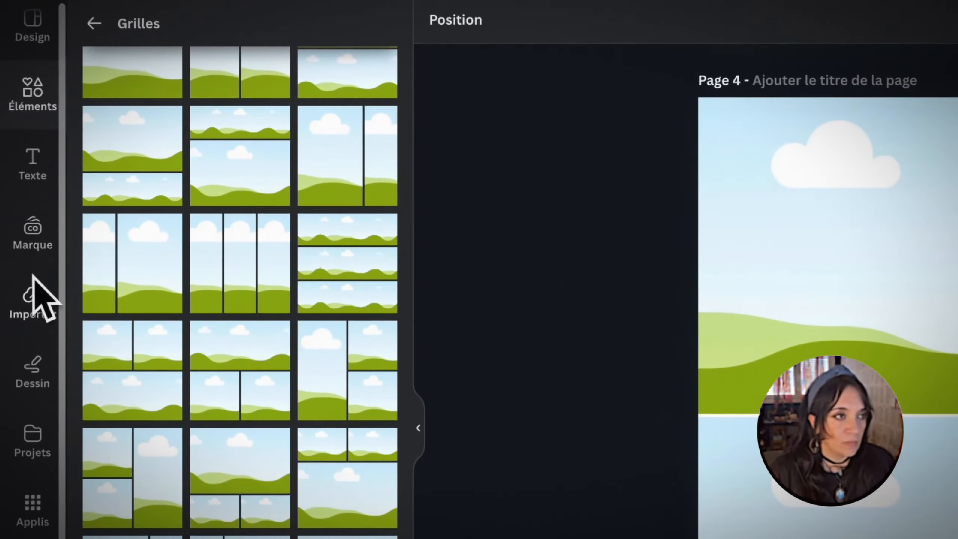
Copy the front-view ring photo from page 1 into the large grid cell on page 4 and shift it right within the cell
scroll(683, 395, "up", 15)
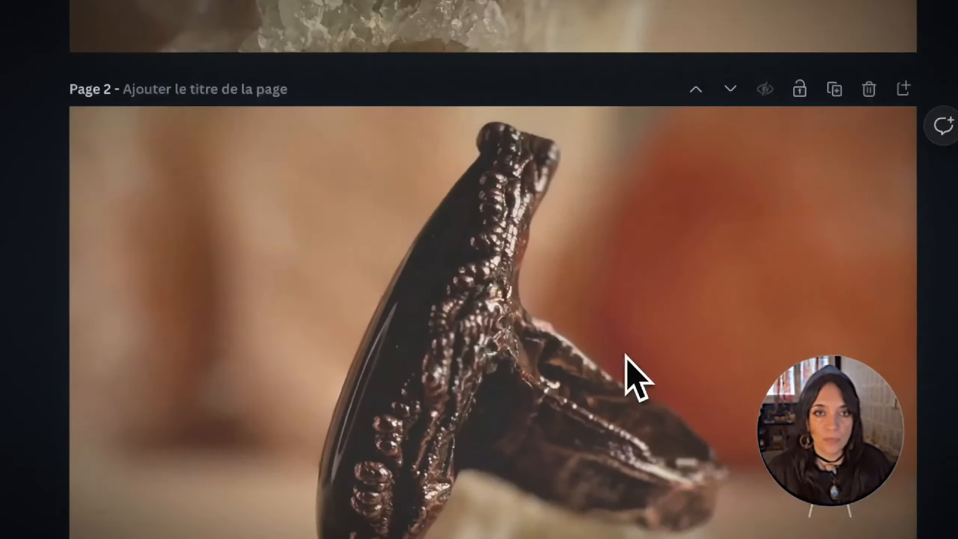
scroll(625, 354, "up", 5)
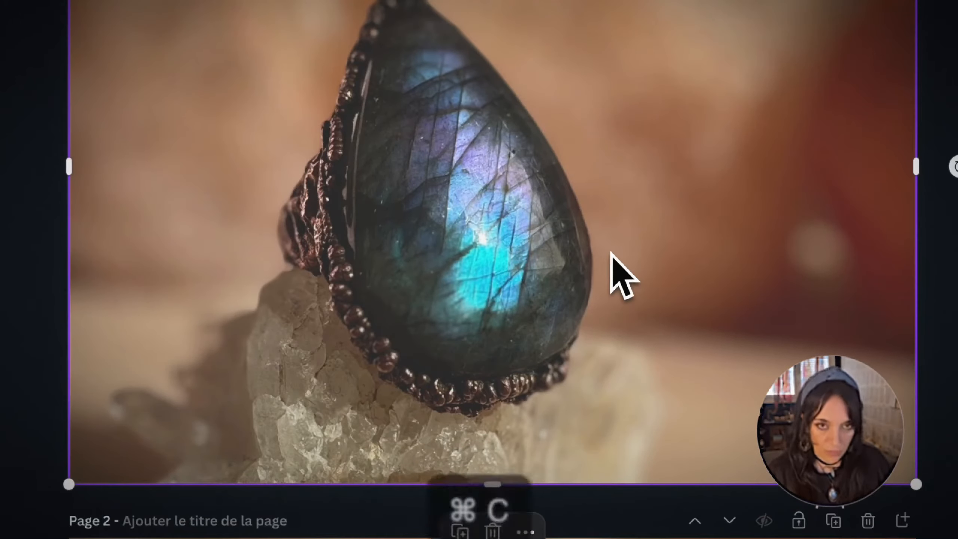
scroll(611, 254, "down", 15)
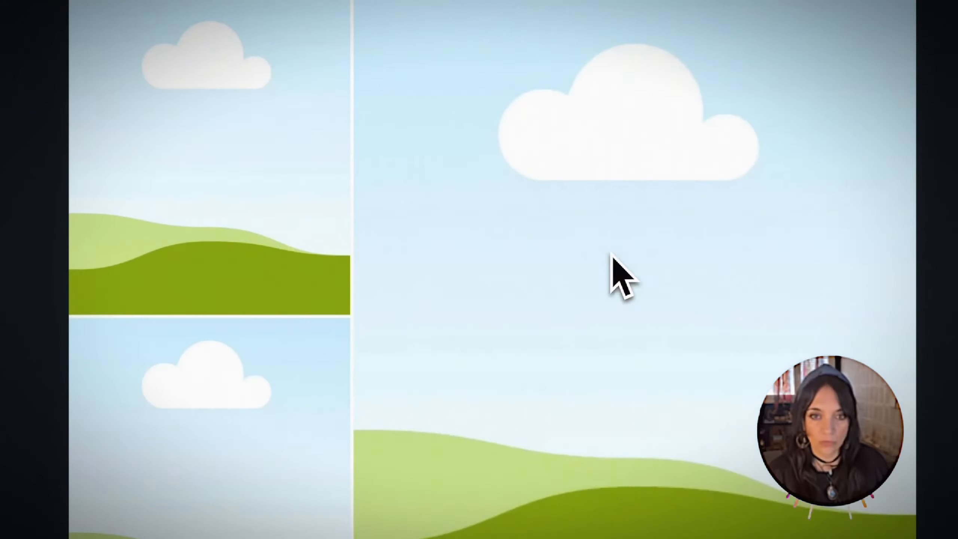
key("super+v")
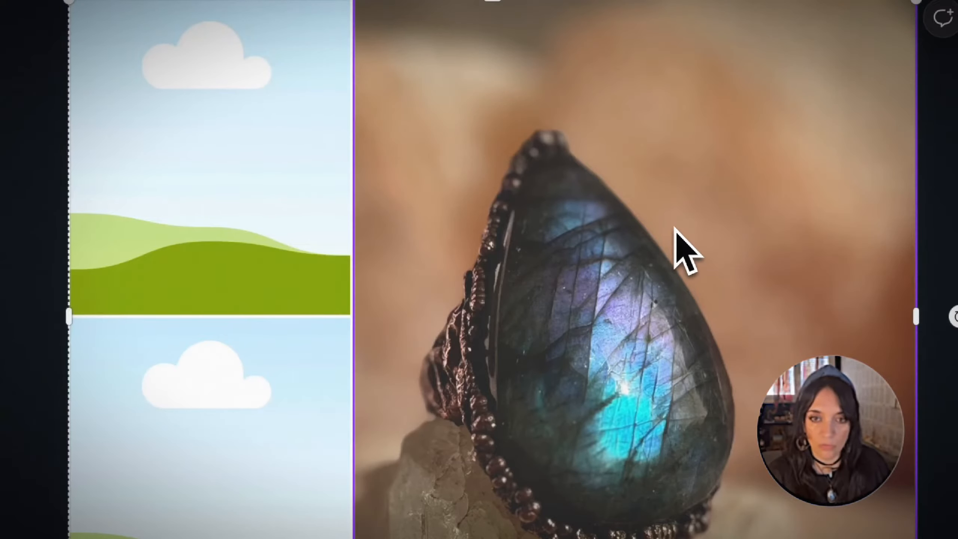
double_click(674, 228)
left_click_drag(639, 271, 703, 278)
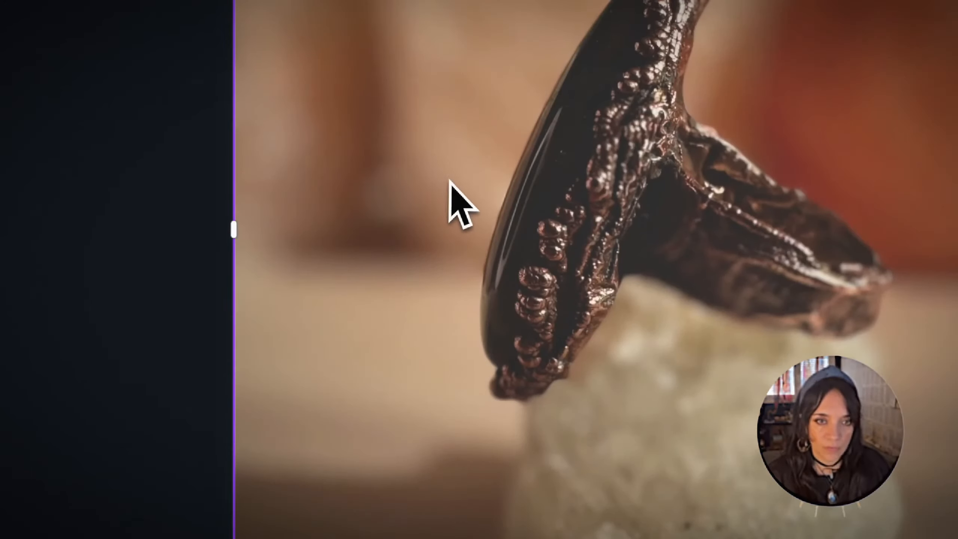
Copy the side-view ring photo from page 2 into the upper small grid cell on page 4
key("super+c")
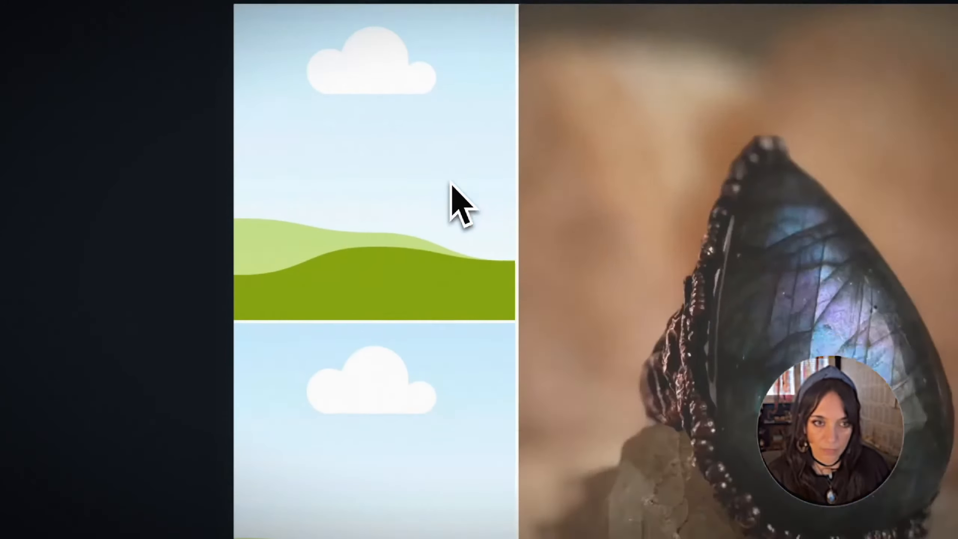
scroll(451, 183, "up", 3)
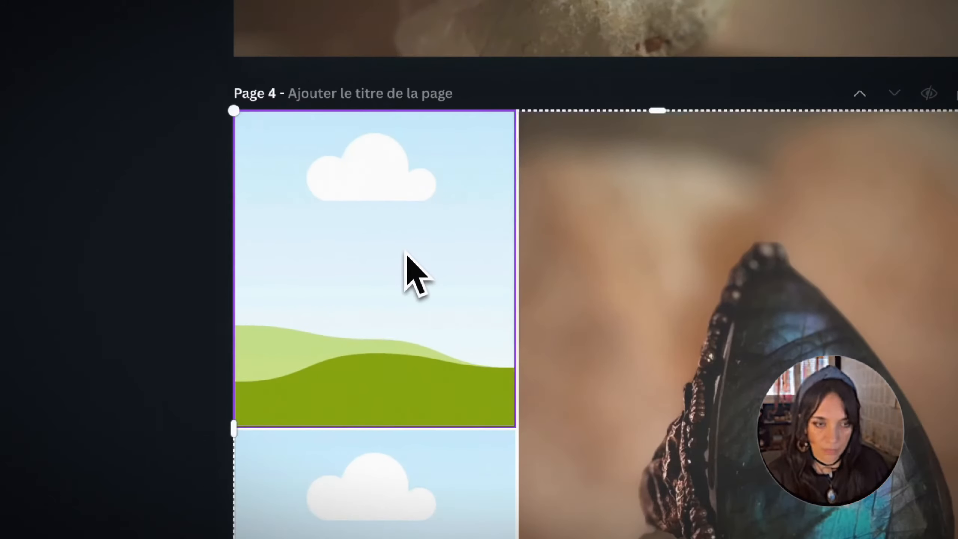
key("super+v")
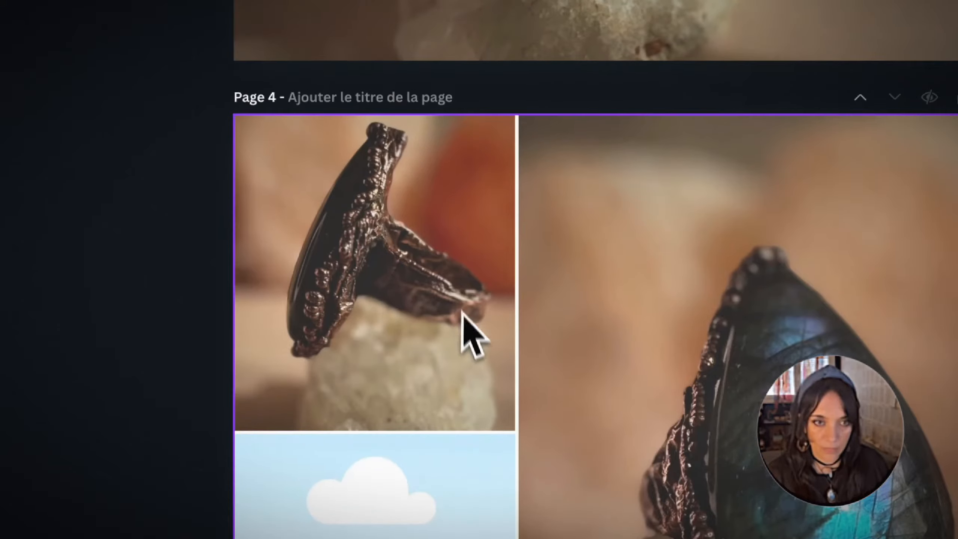
Enlarge the side-view photo inside its grid cell and reposition it so the ring fills the cell
scroll(467, 317, "down", 4)
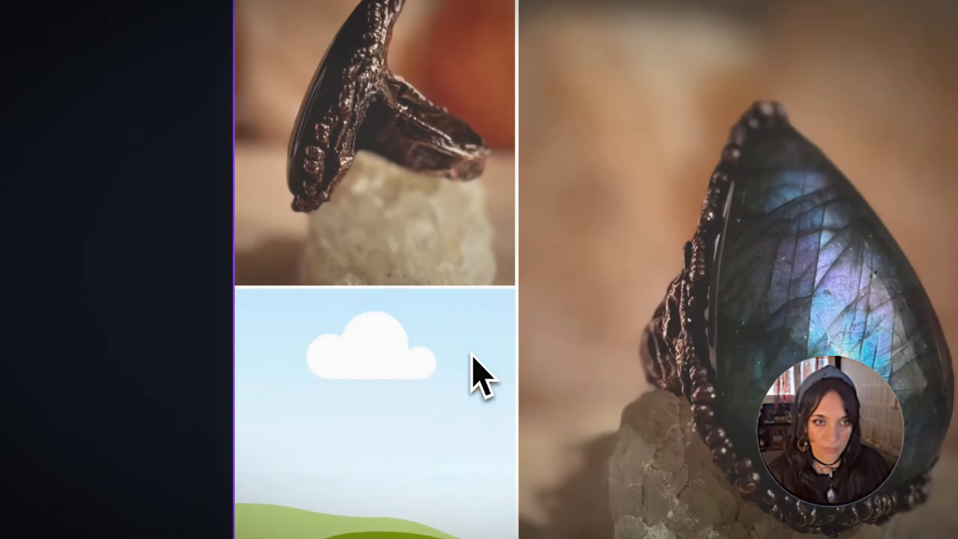
double_click(368, 245)
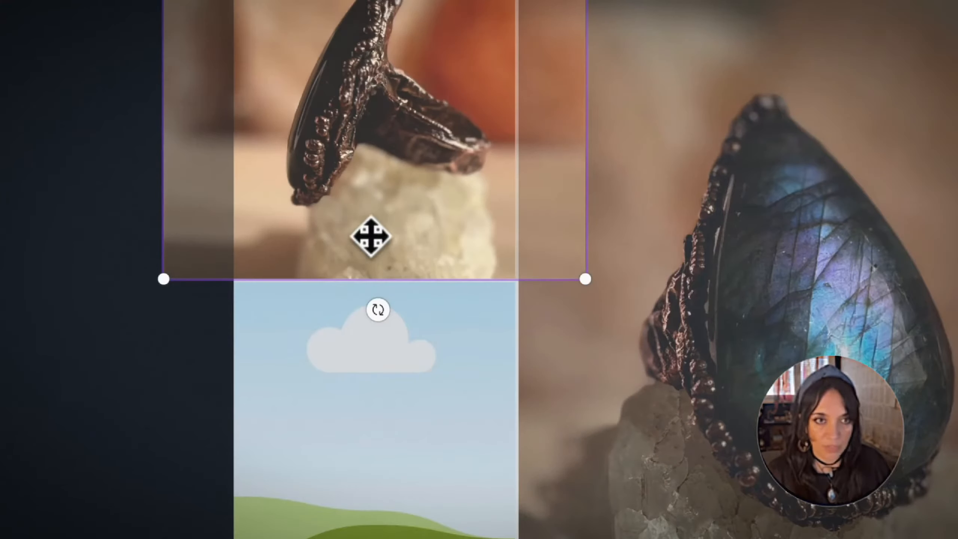
mouse_move(368, 226)
left_mouse_down()
mouse_move(276, 221)
mouse_move(421, 216)
mouse_move(346, 221)
mouse_move(361, 220)
left_mouse_up()
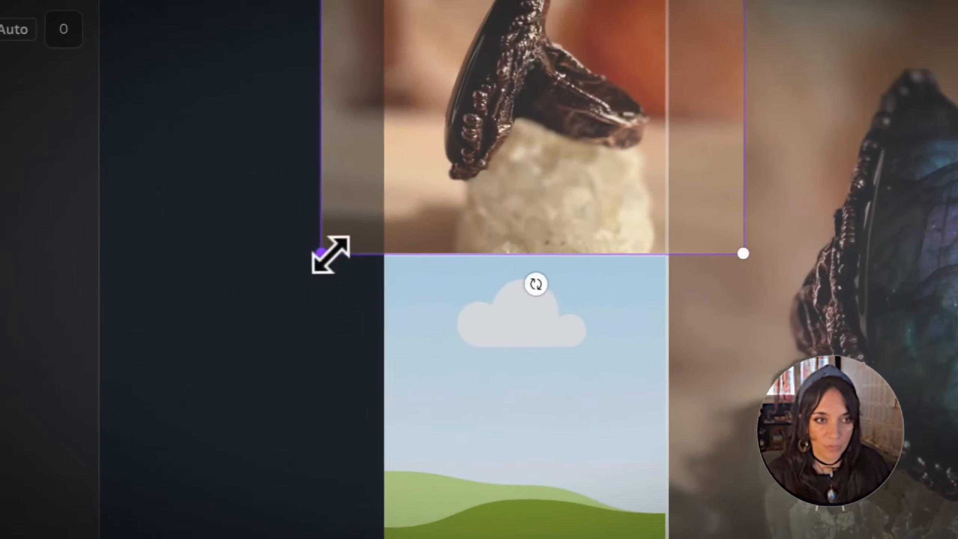
left_click_drag(171, 279, 86, 343)
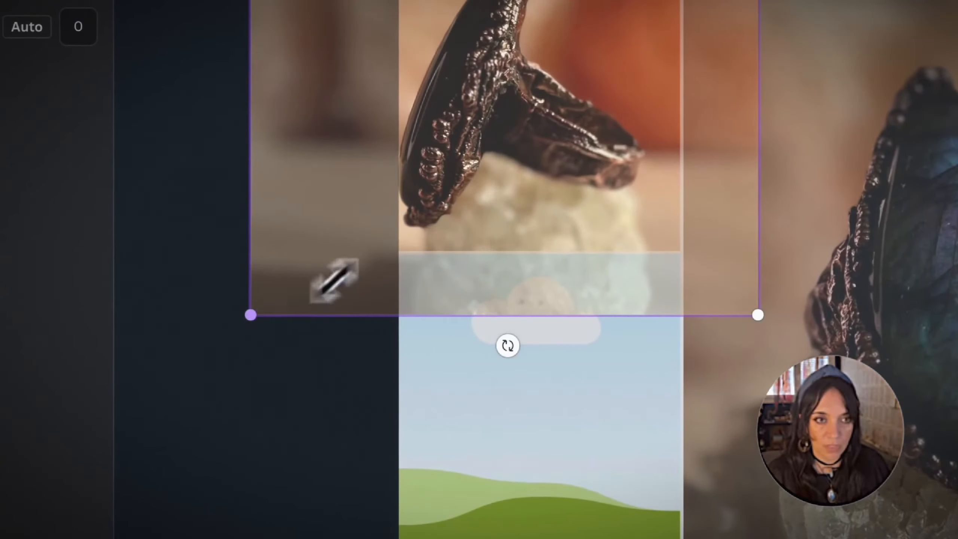
left_click(492, 195)
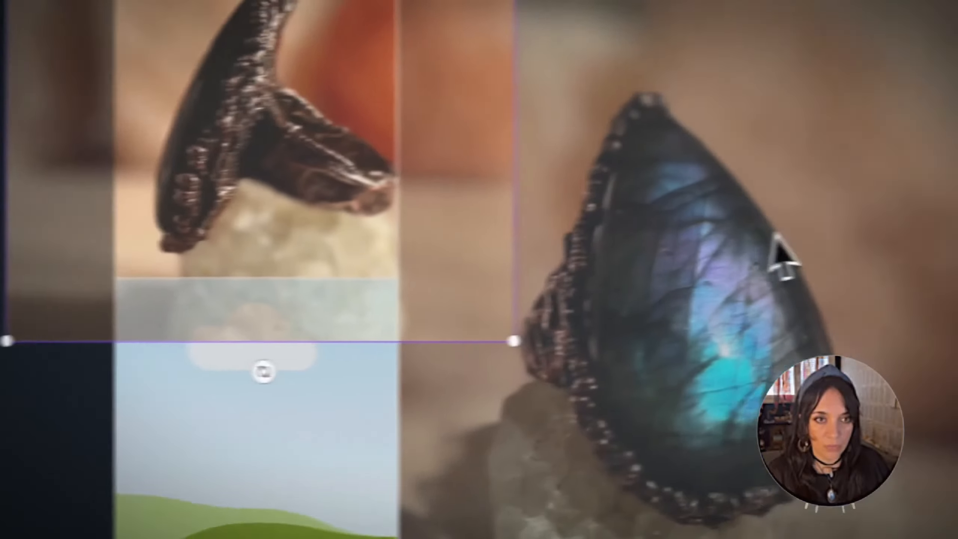
key("Return")
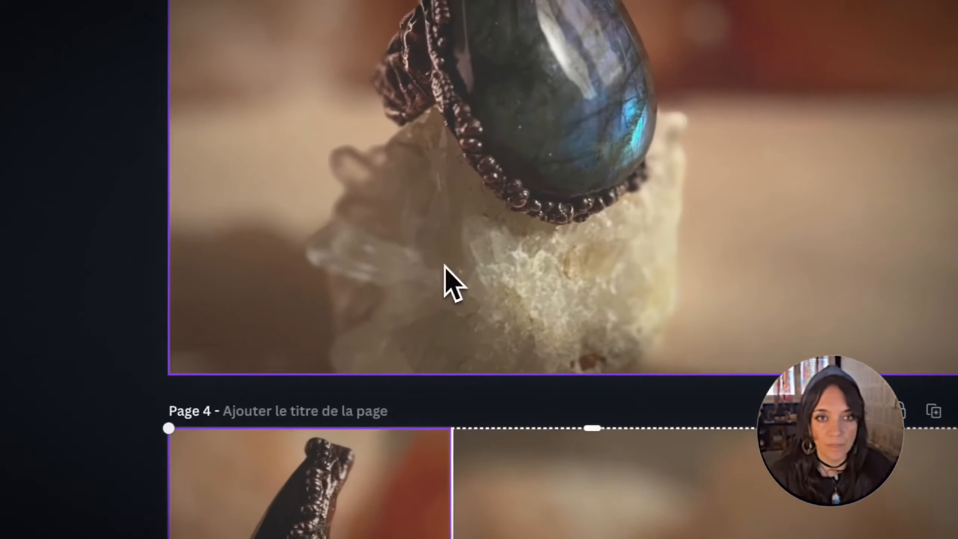
Copy the front-view photo from page 3 into the lower small grid cell on page 4 and shift it right to center the ring
left_click(445, 266)
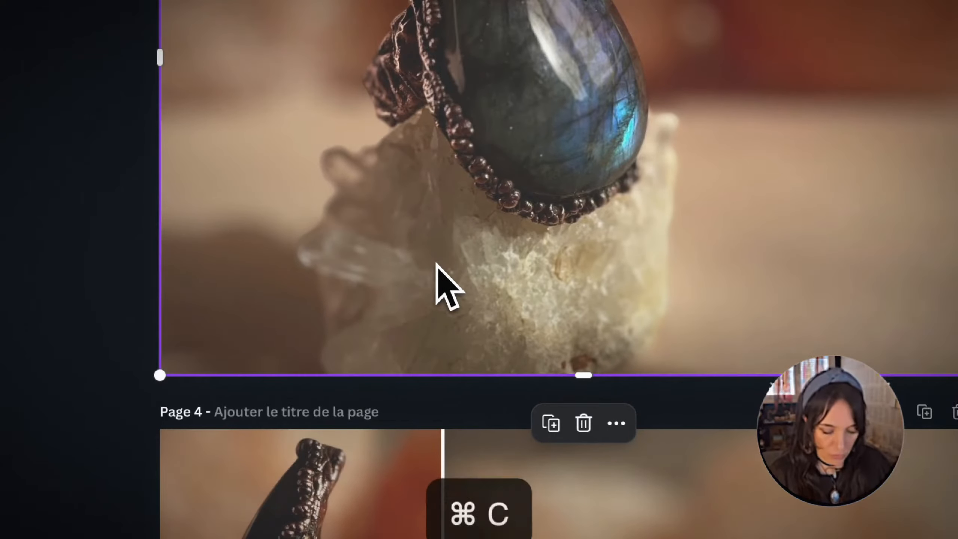
scroll(437, 266, "down", 8)
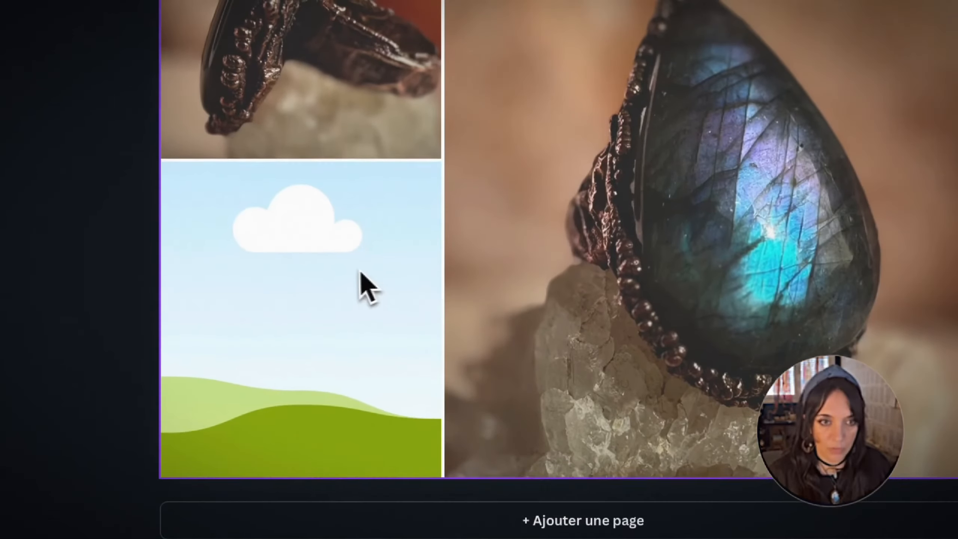
key("super+v")
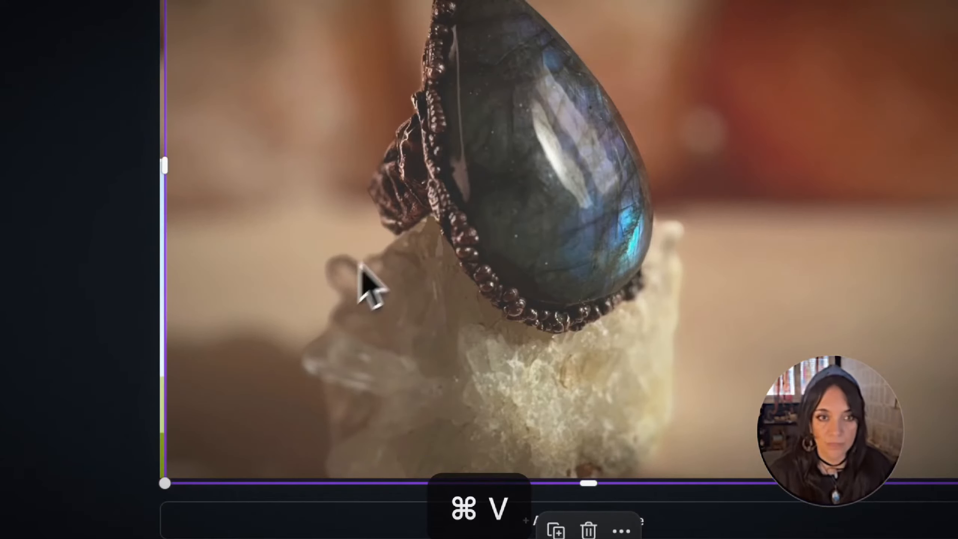
left_click_drag(465, 186, 281, 290)
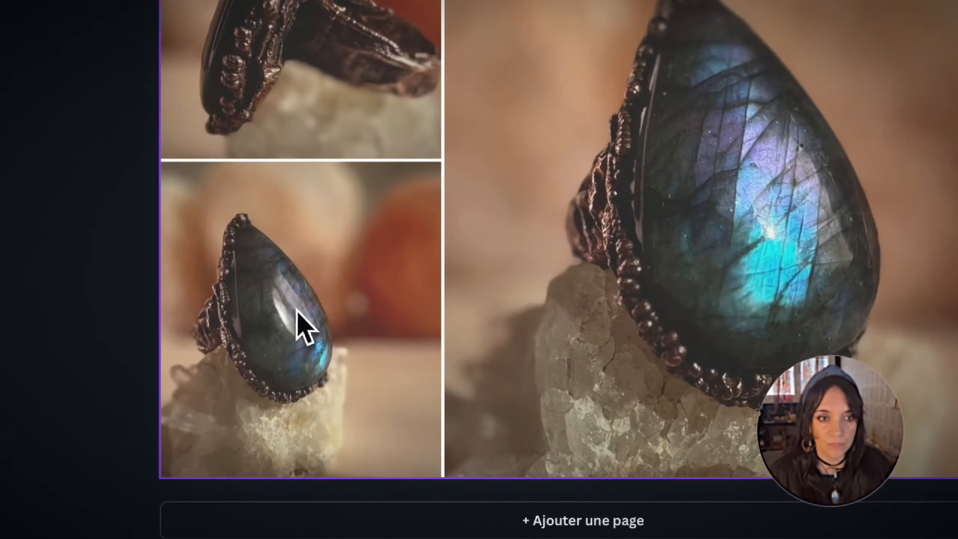
double_click(299, 313)
left_click_drag(299, 311, 345, 313)
Duplicate page 4 and replace the large and upper small photos in the copied grid with the two uploaded photos of the hand-held ring
left_click(867, 188)
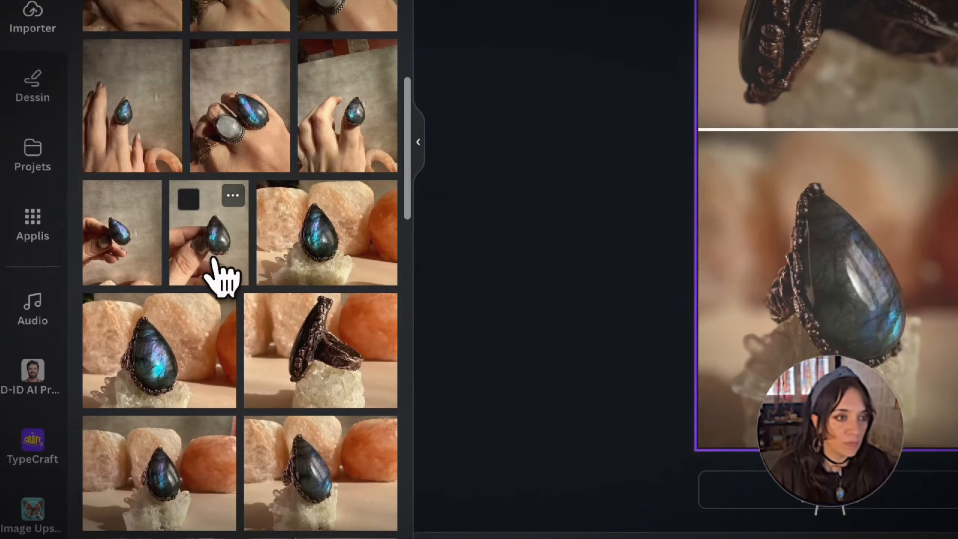
left_click_drag(222, 276, 957, 171)
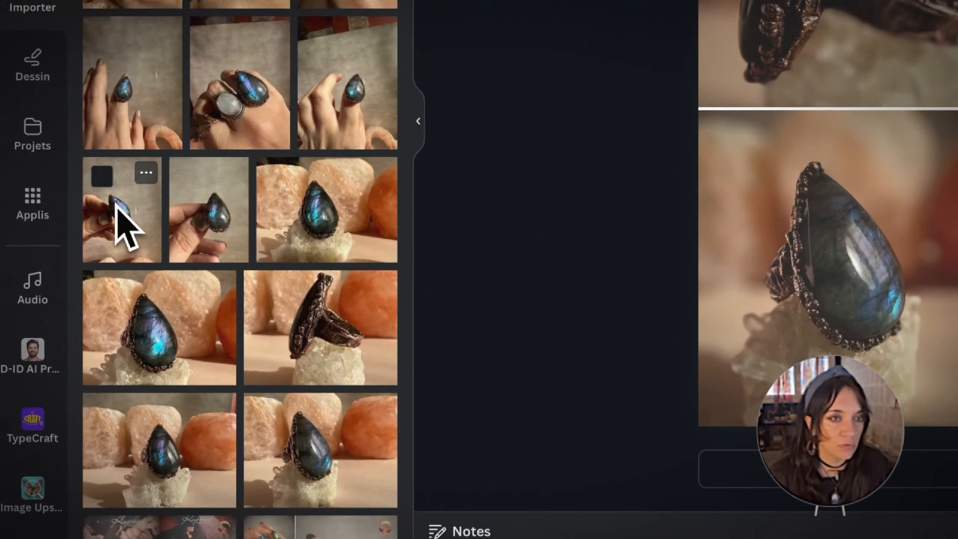
left_click_drag(115, 205, 872, 0)
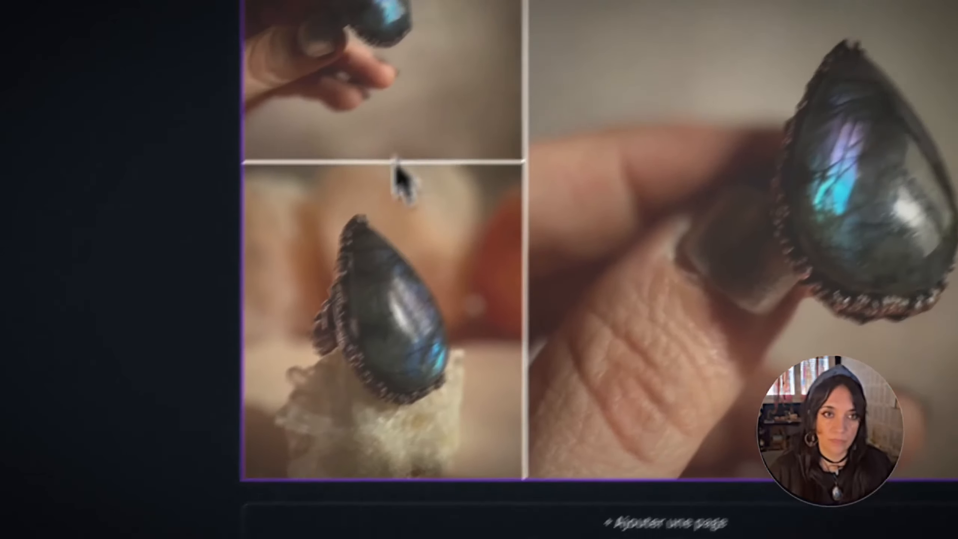
Reframe the hand-held ring photo in the upper small cell and replace the lower small photo with the uploaded ring-on-fingertip photo
left_click(384, 100)
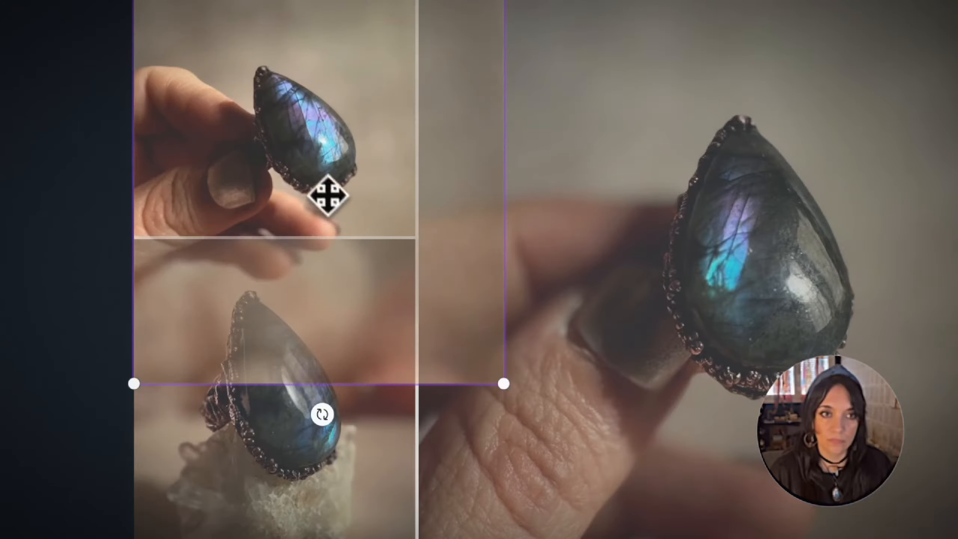
left_click_drag(303, 134, 304, 143)
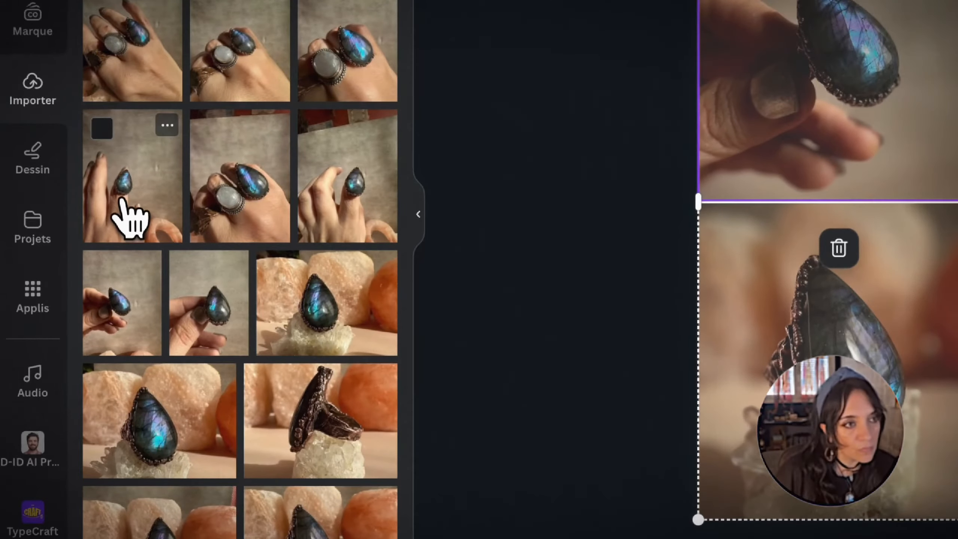
left_click(122, 200)
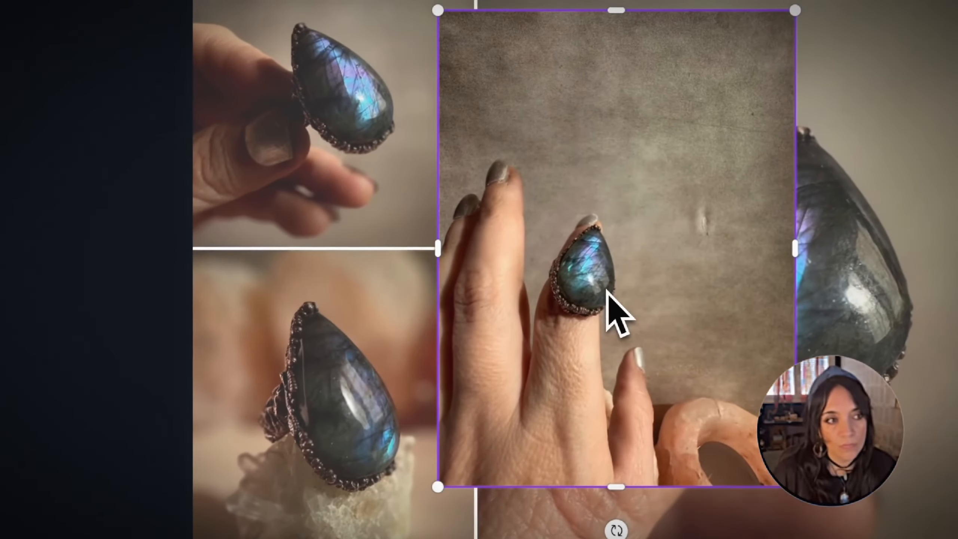
left_click_drag(614, 308, 390, 405)
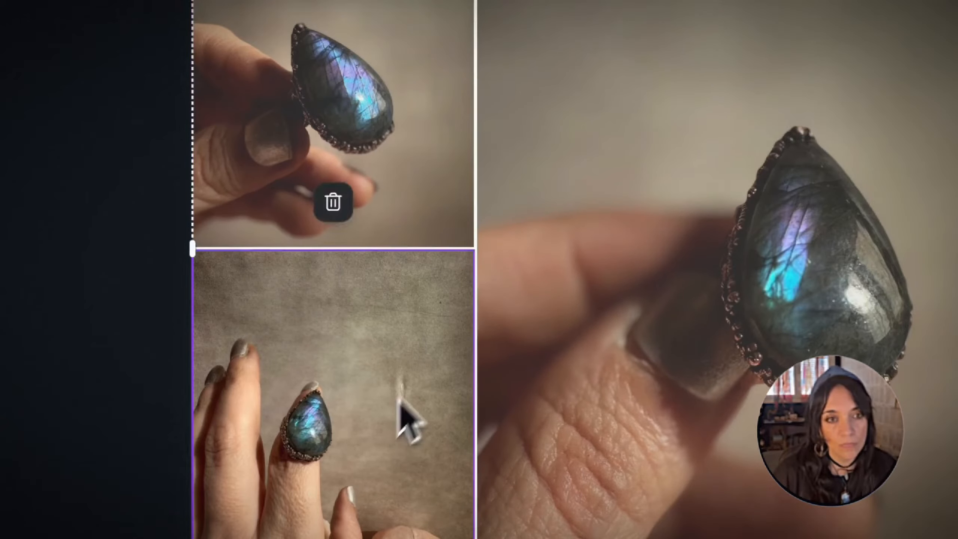
Reframe the fingertip photo in the lower small cell on page 5 and enlarge the hand-held ring photo within the large cell
left_click_drag(398, 403, 400, 404)
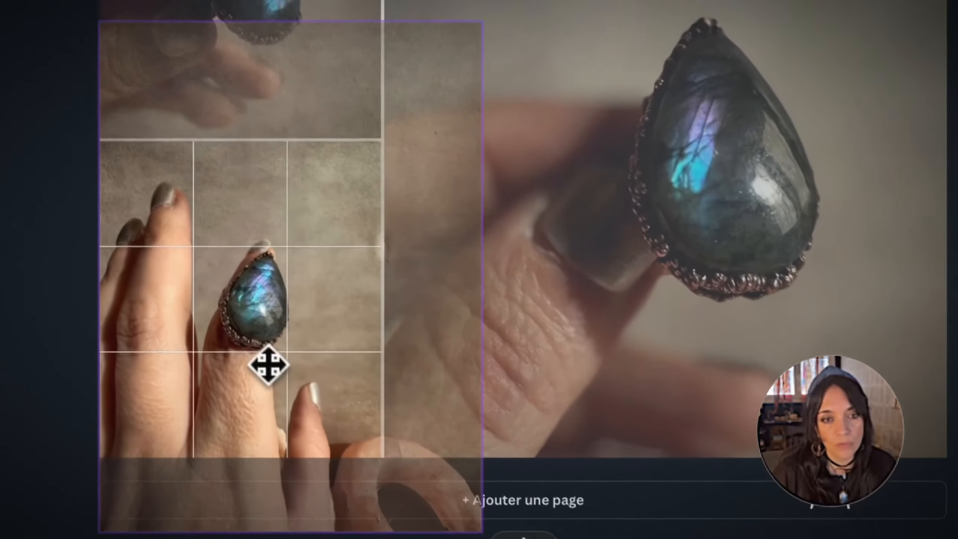
key("Escape")
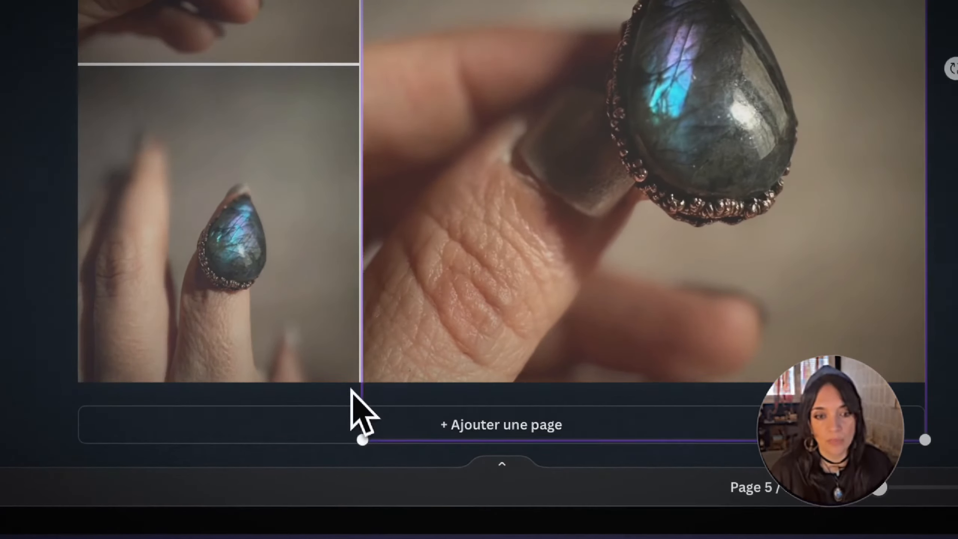
left_click_drag(351, 387, 264, 507)
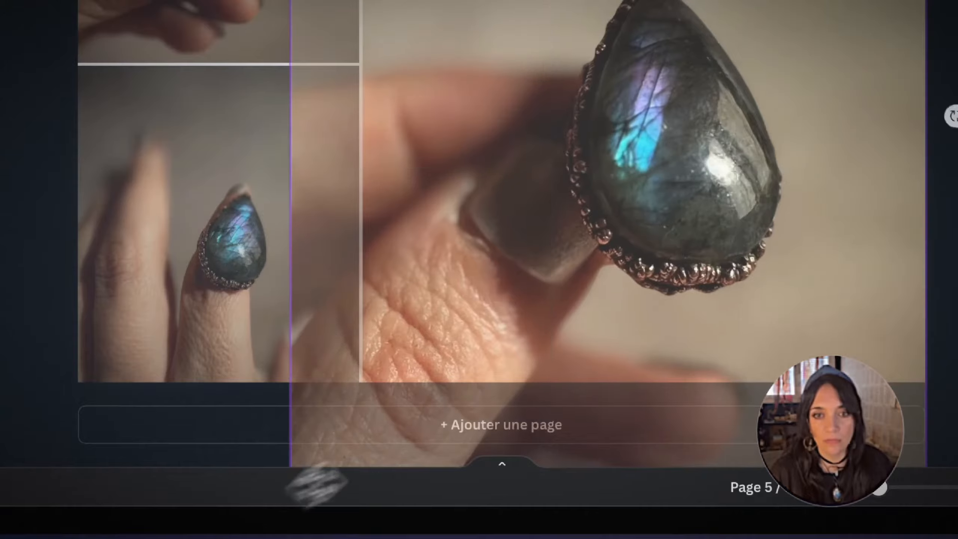
left_click_drag(315, 485, 813, 214)
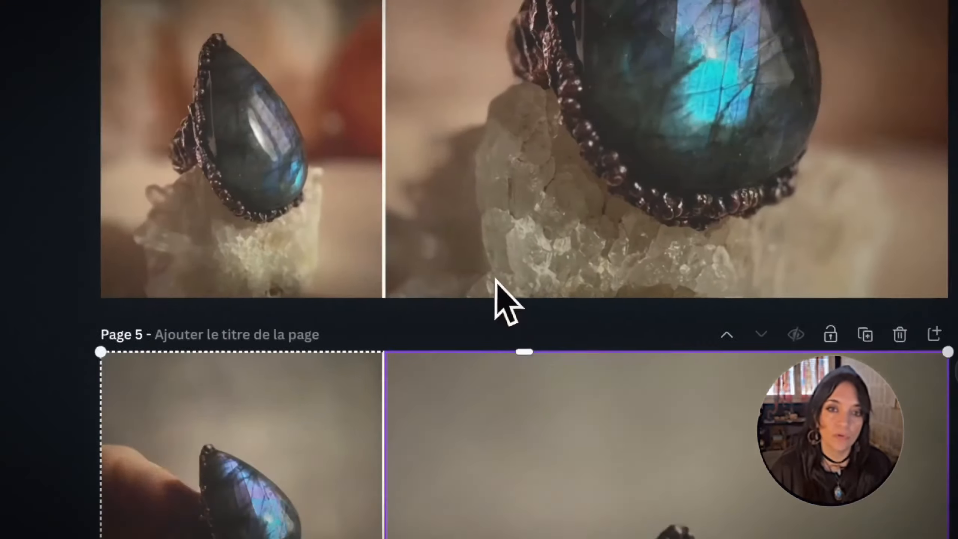
Duplicate page 5 and replace the large photo in the copied grid with the uploaded close-up of the hand wearing moonstone and labradorite rings
scroll(495, 280, "up", 8)
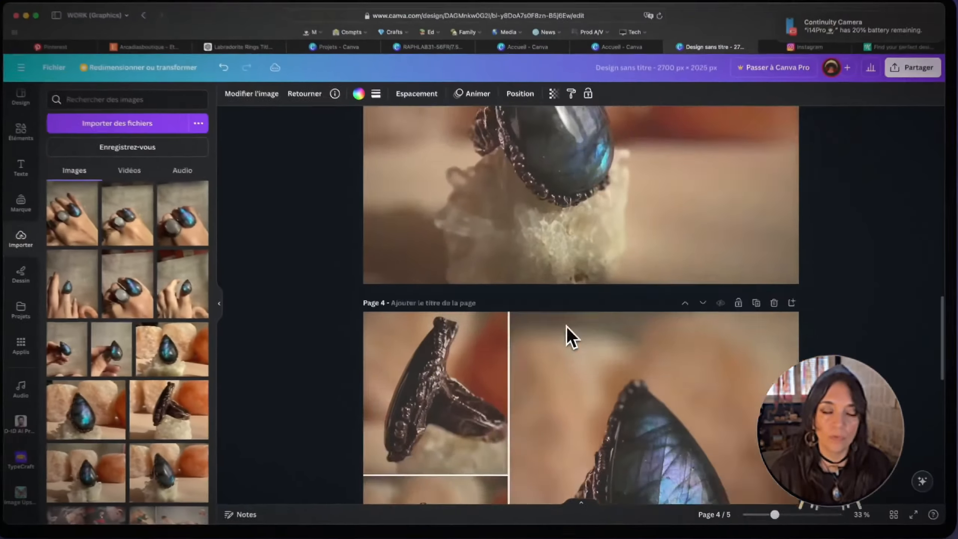
scroll(572, 336, "down", 8)
key("Delete")
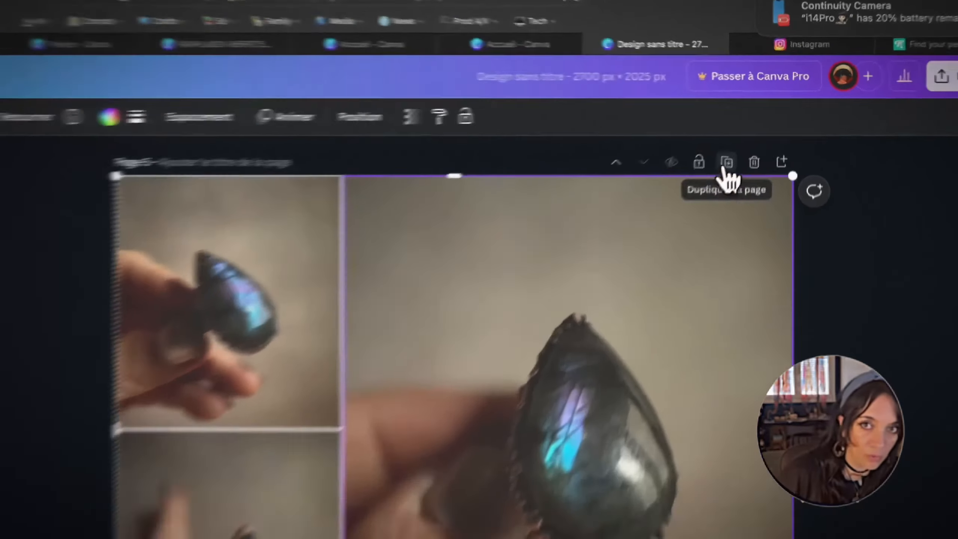
left_click(753, 130)
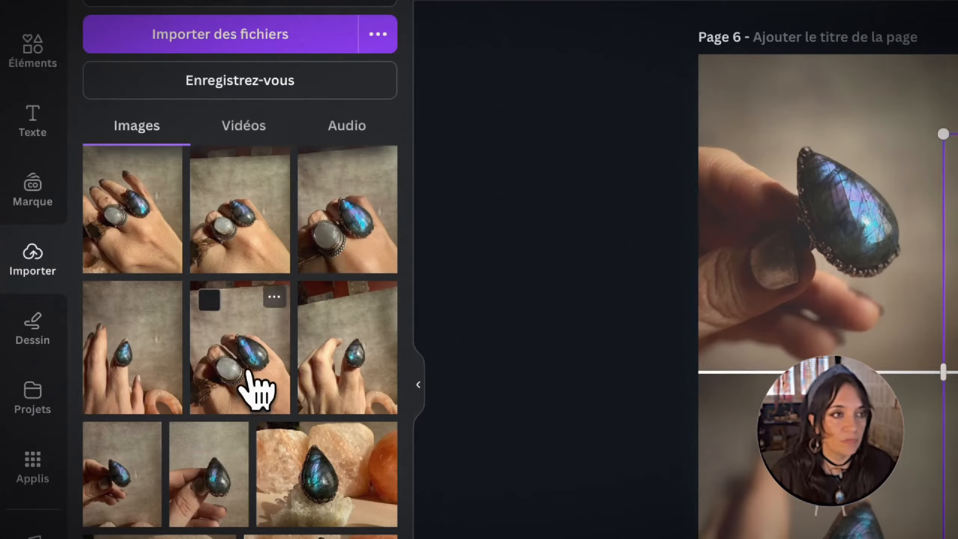
left_click_drag(260, 388, 718, 288)
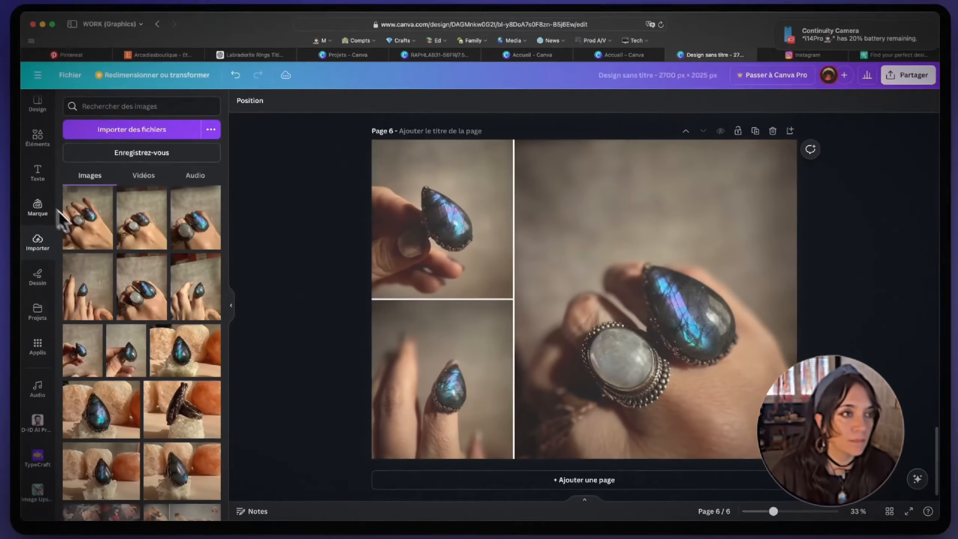
Find the uploaded photo of the hand wearing three rings and place it in the upper small grid cell on page 6
scroll(142, 239, "up", 3)
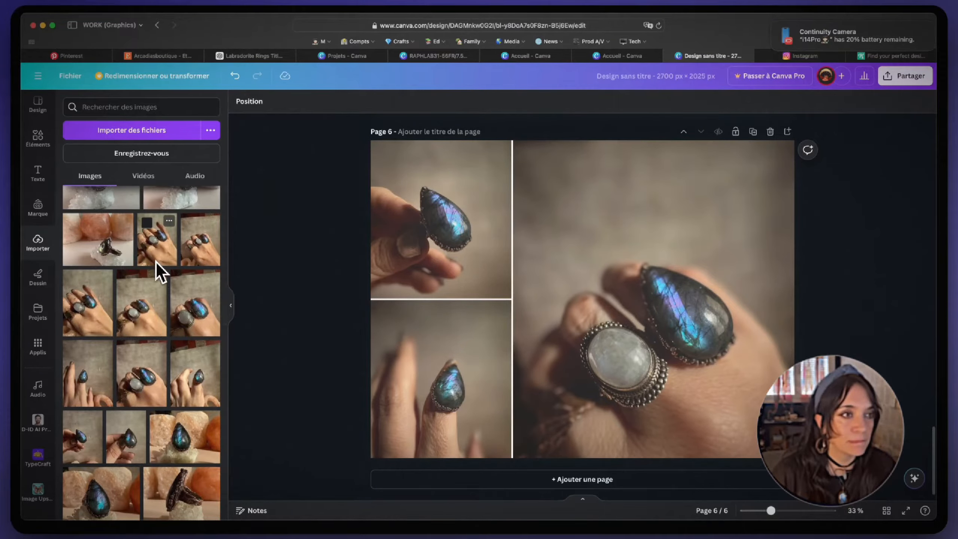
scroll(156, 262, "down", 2)
scroll(156, 262, "down", 1)
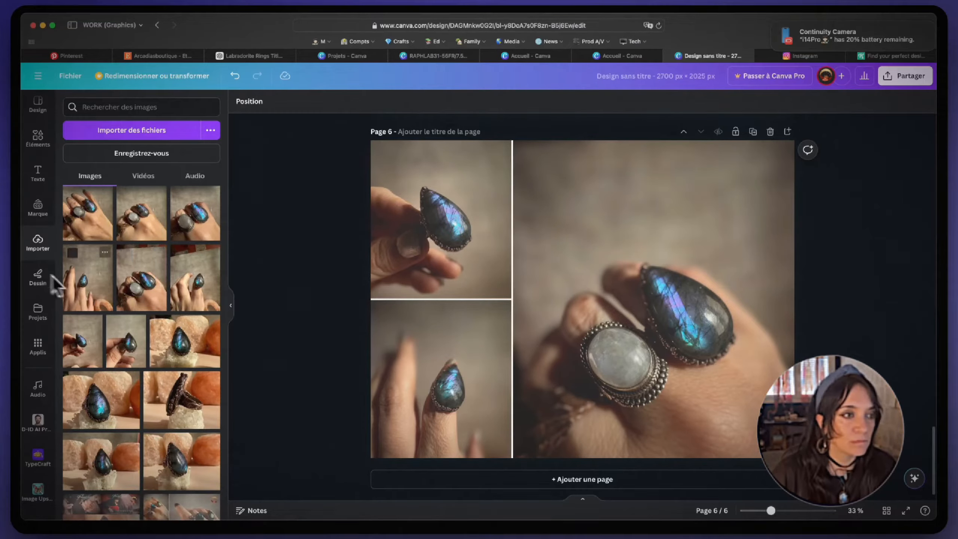
scroll(423, 375, "up", 8)
scroll(422, 376, "down", 8)
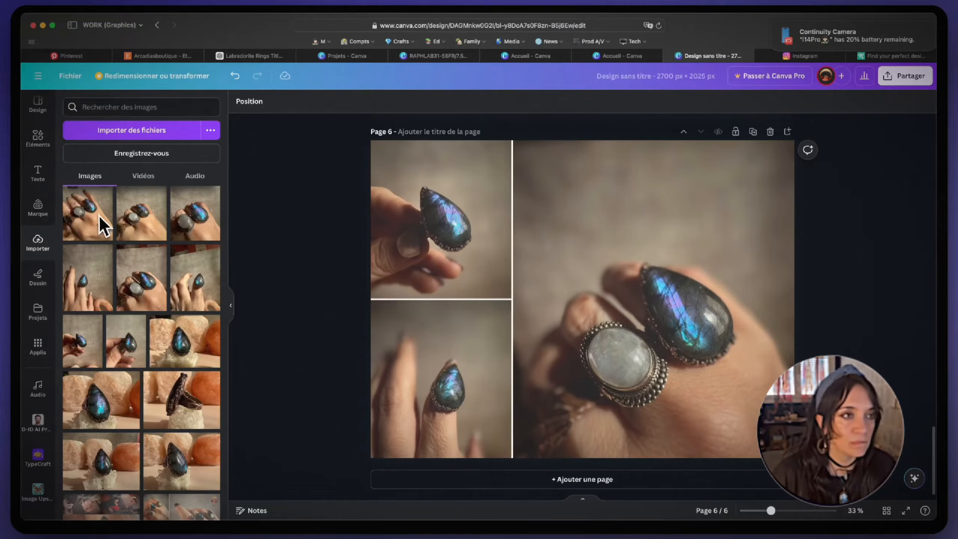
scroll(100, 223, "up", 2)
scroll(199, 236, "up", 3)
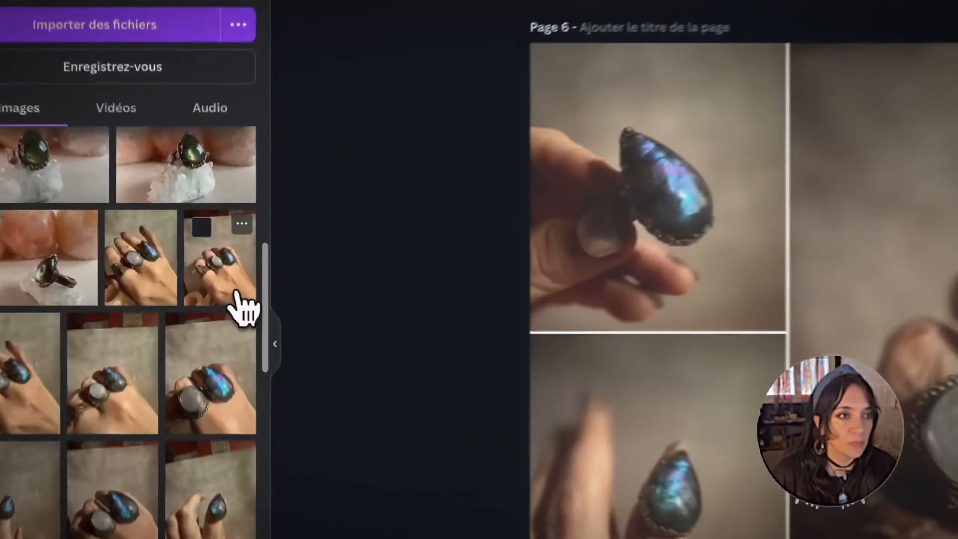
left_click(207, 279)
left_click_drag(590, 275, 439, 208)
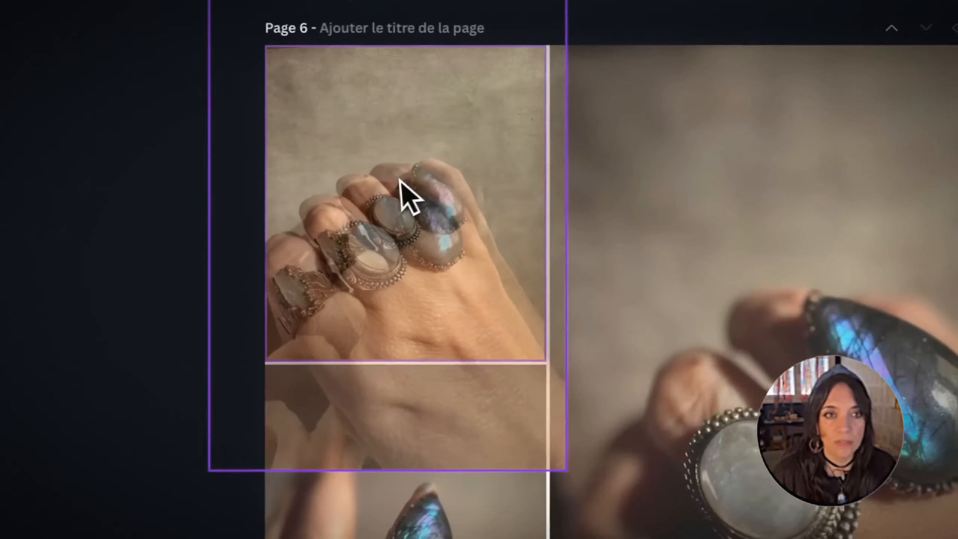
Enlarge the three-ring hand photo inside its cell and shift it so the rings stay within the frame
left_click_drag(404, 180, 408, 187)
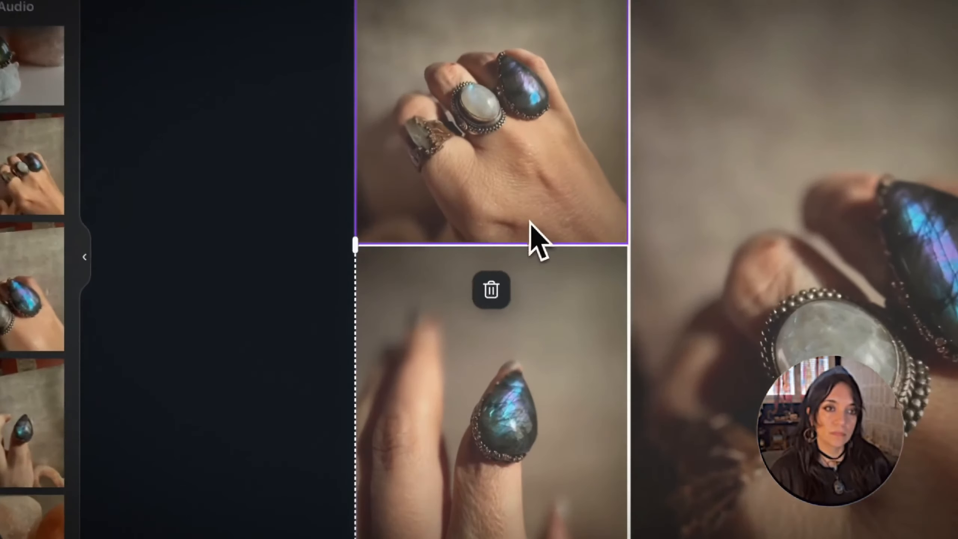
left_click_drag(460, 289, 386, 280)
left_click_drag(385, 235, 265, 410)
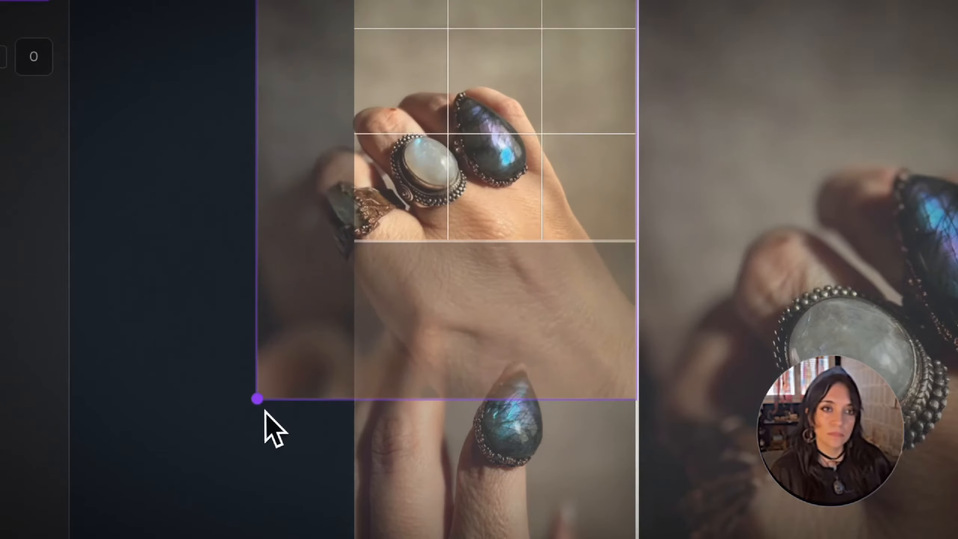
left_click_drag(411, 264, 545, 184)
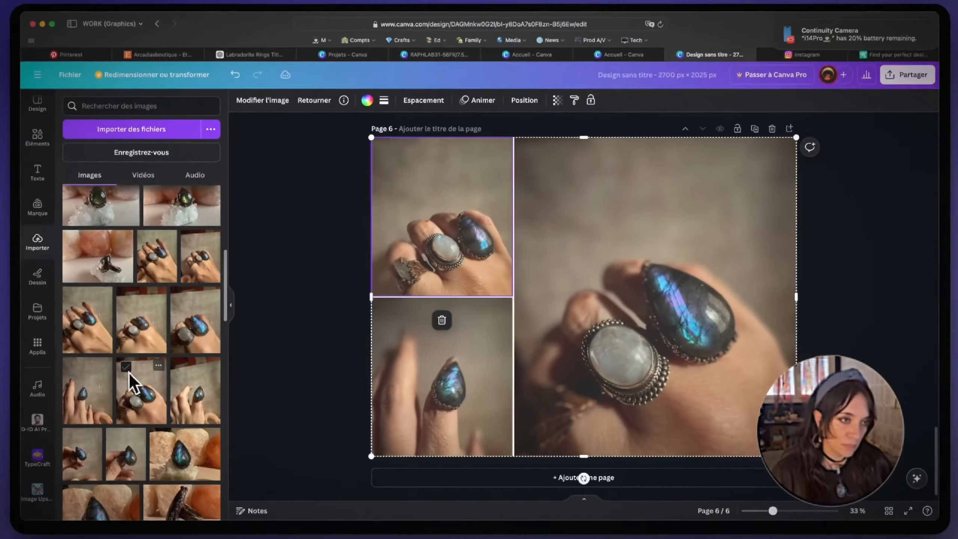
Replace the lower small photo on page 6 with the uploaded photo of the hand with bent fingers wearing the ring
scroll(128, 371, "down", 3)
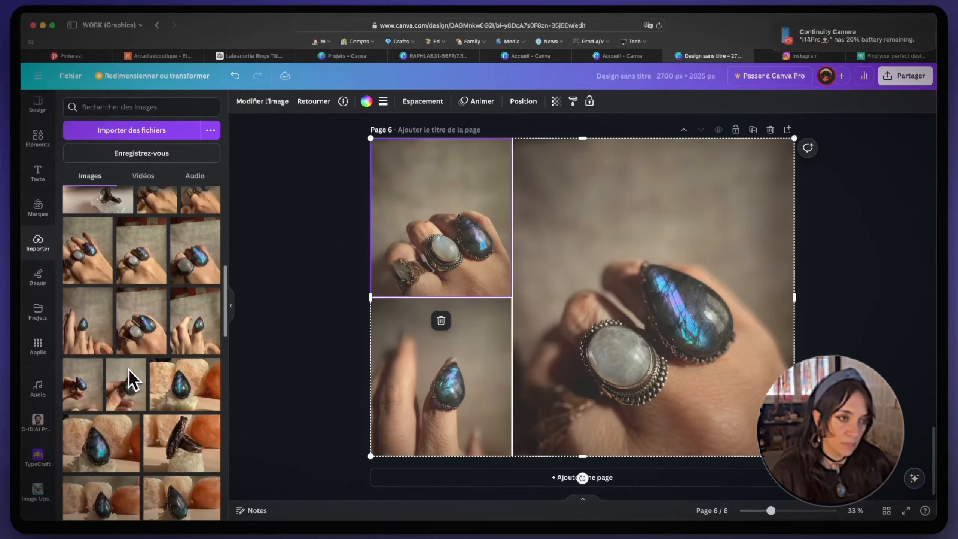
scroll(129, 369, "up", 2)
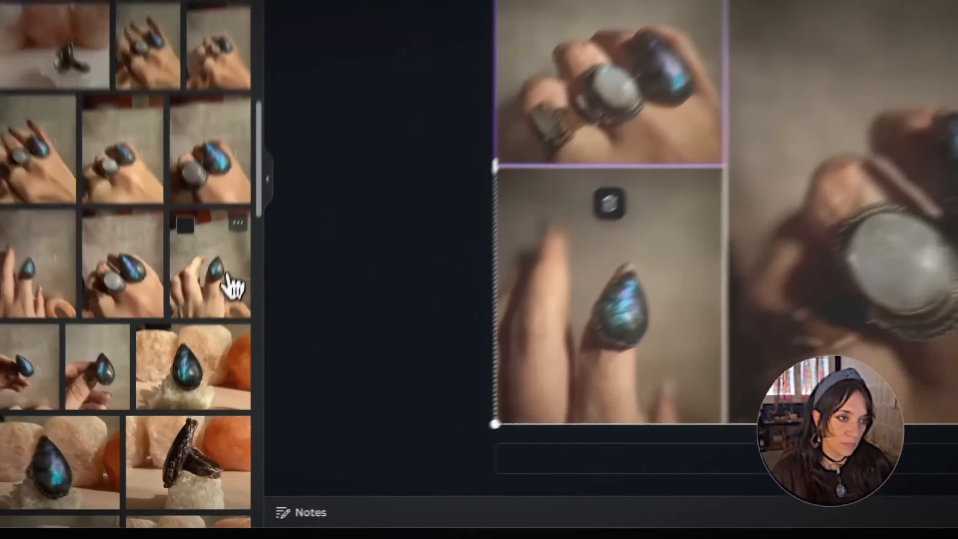
left_click(207, 371)
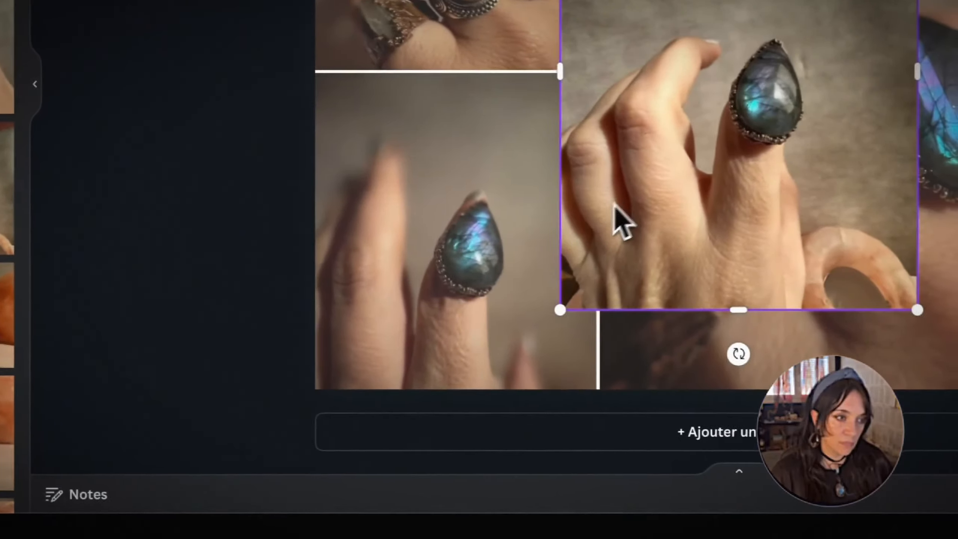
left_click_drag(615, 207, 345, 307)
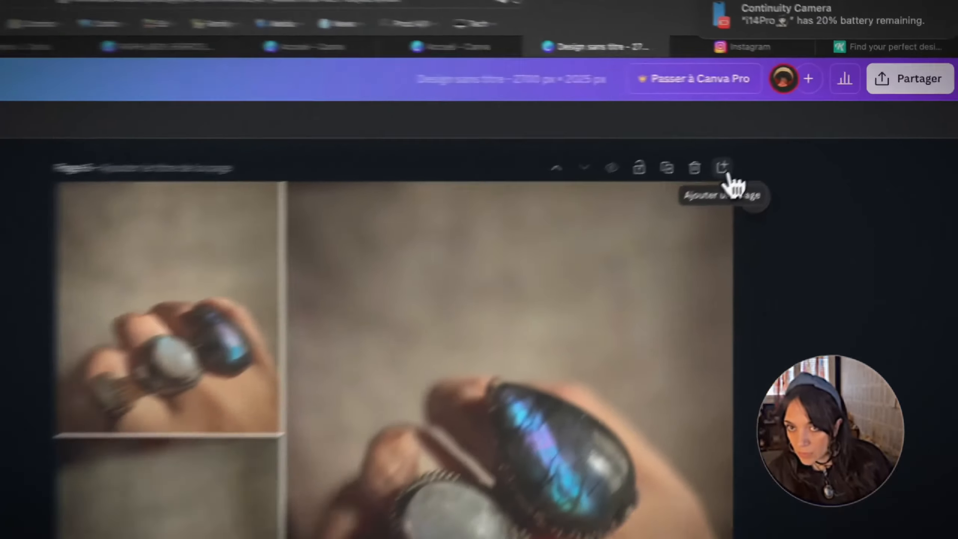
Add page 7, insert the uploaded group photo of rings around a crystal, and enlarge it to cover the whole page
left_click(787, 131)
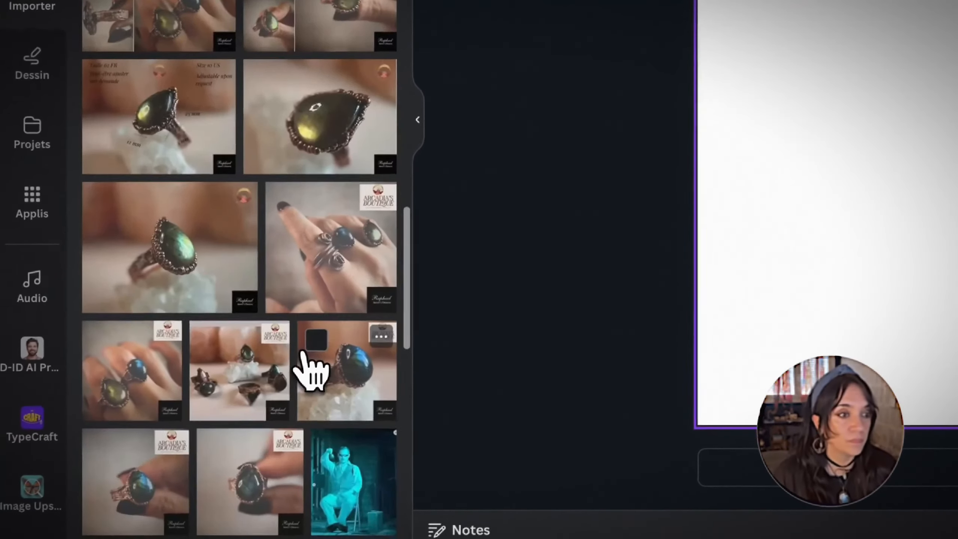
scroll(307, 368, "down", 3)
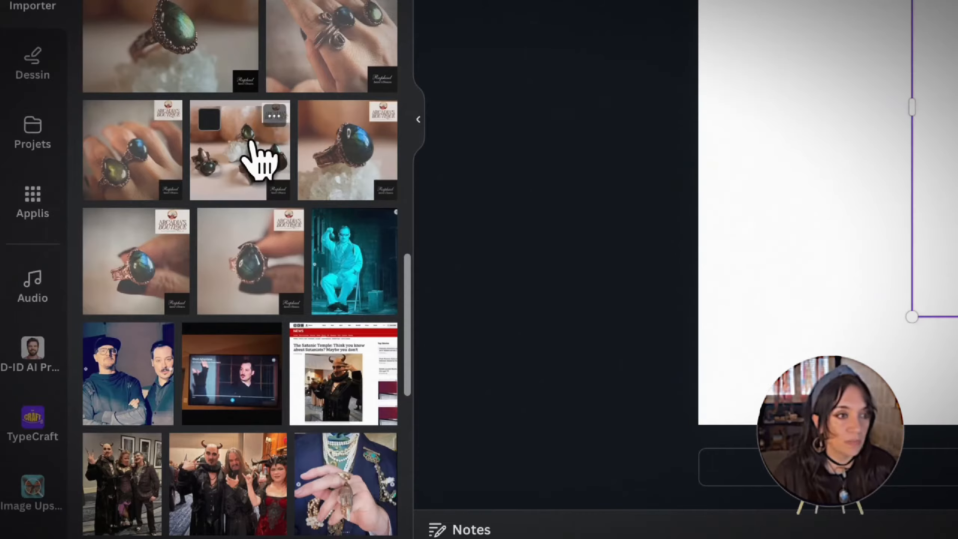
left_click(251, 142)
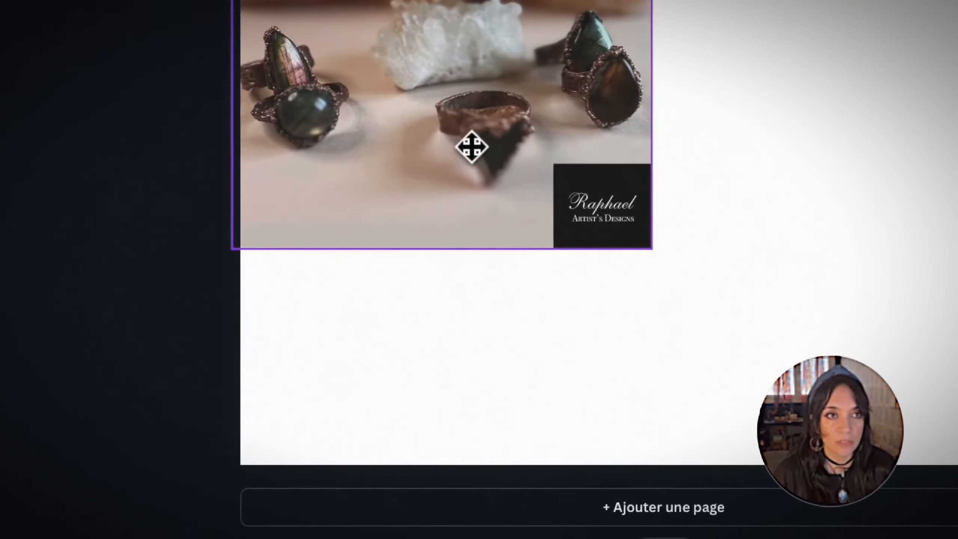
left_click_drag(471, 146, 482, 146)
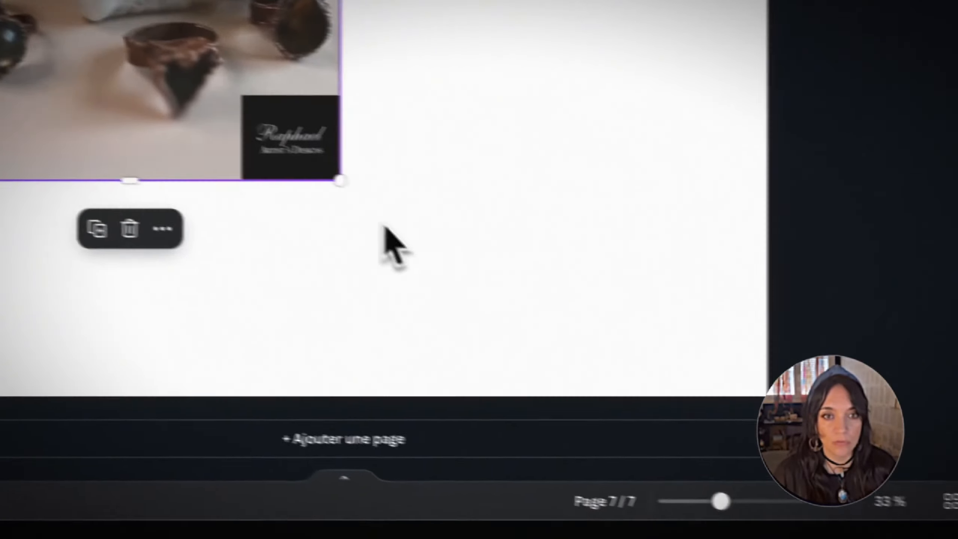
left_click_drag(283, 169, 773, 452)
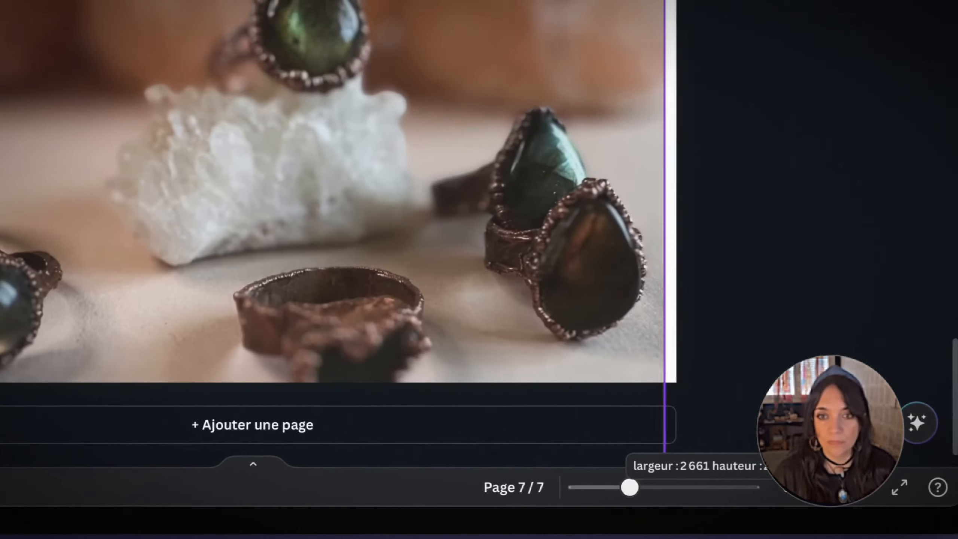
left_click_drag(389, 300, 385, 276)
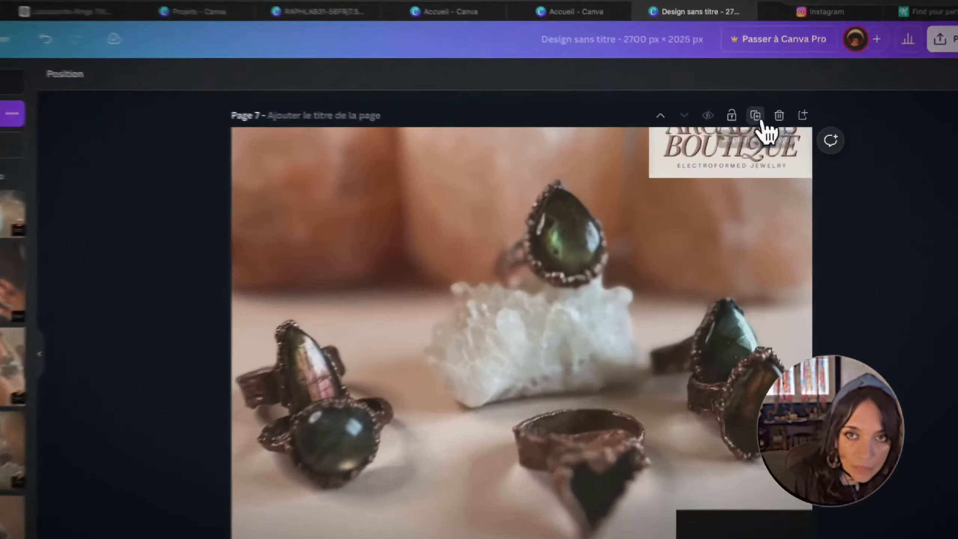
Duplicate page 7 and fill the copy with the uploaded photo of a ringed hand playing guitar
left_click(752, 131)
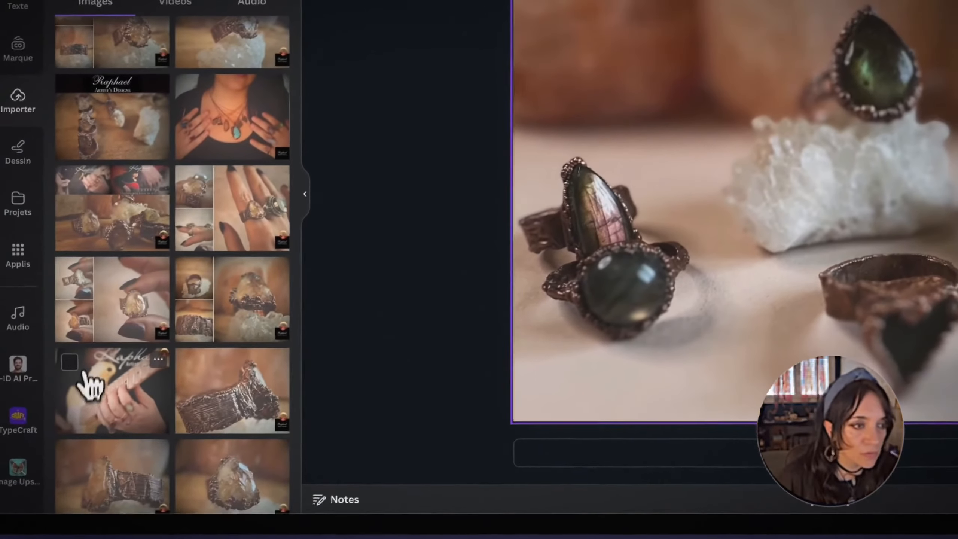
left_click_drag(499, 289, 629, 293)
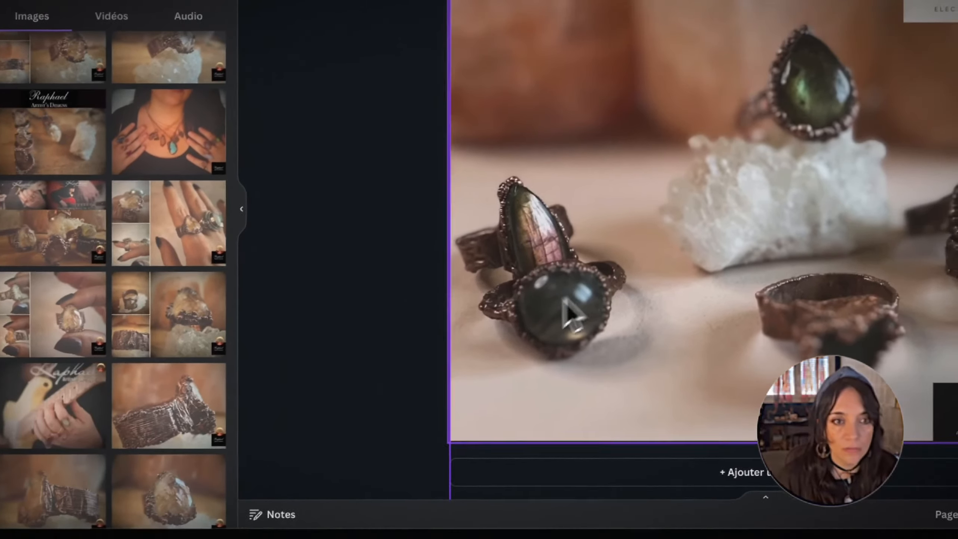
left_click_drag(113, 390, 781, 319)
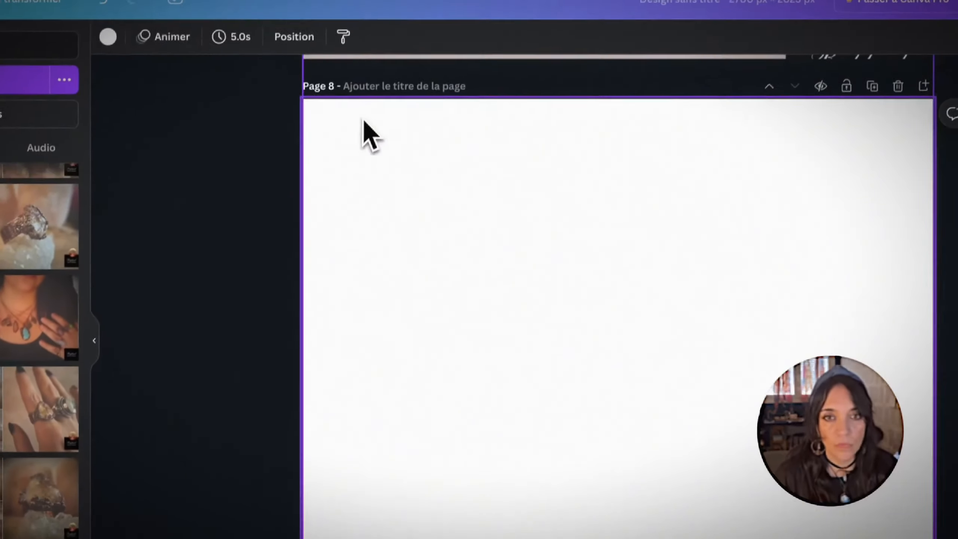
Delete the cropped guitar photo from page 8
scroll(633, 347, "up", 3)
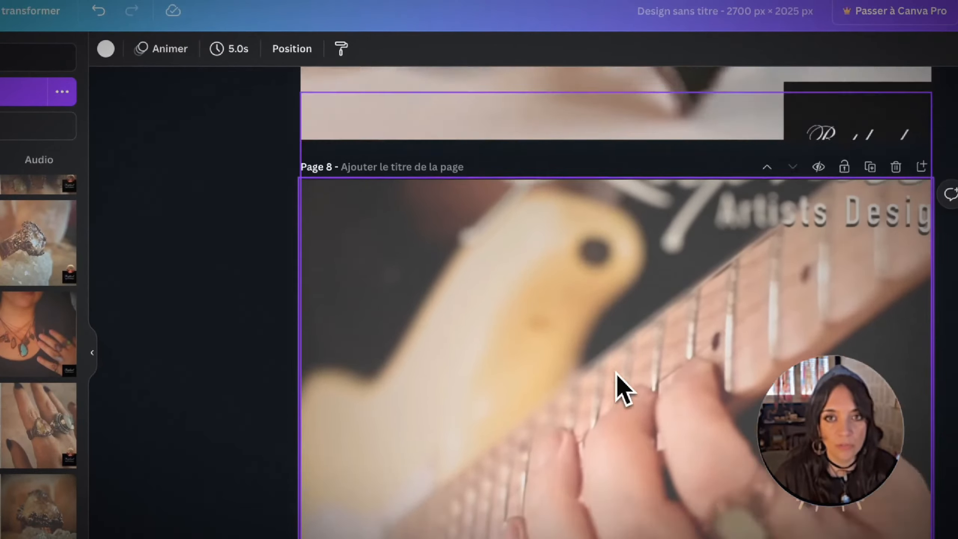
scroll(617, 373, "down", 3)
left_click(593, 380)
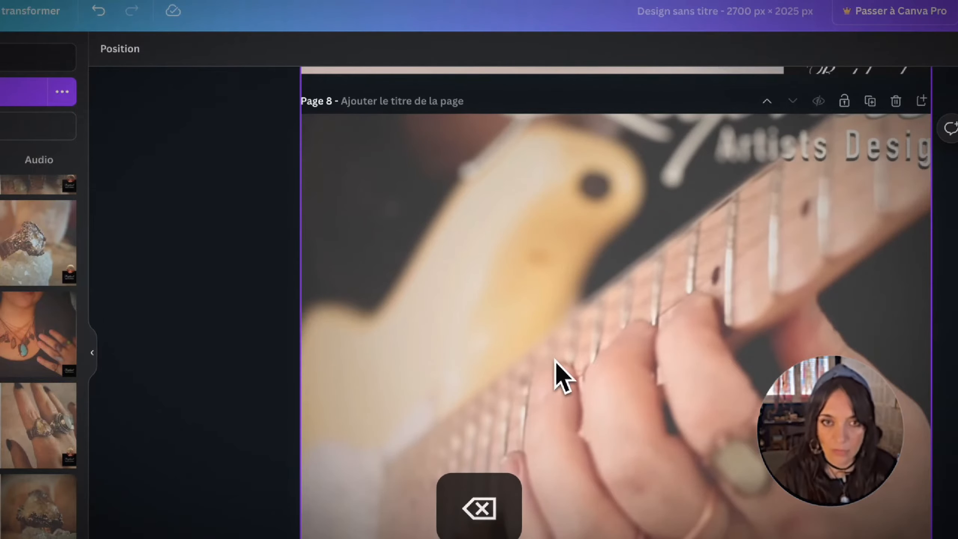
key("BackSpace")
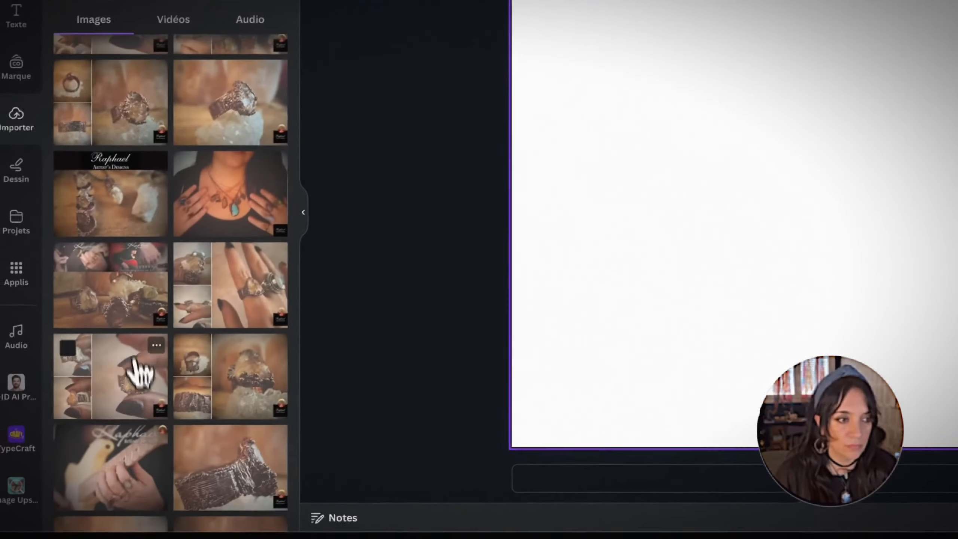
Insert the uploaded guitar-playing hand photo as a free image on page 8 and enlarge it from the upper corner to cover the page
left_click(141, 481)
left_click_drag(537, 190, 438, 138)
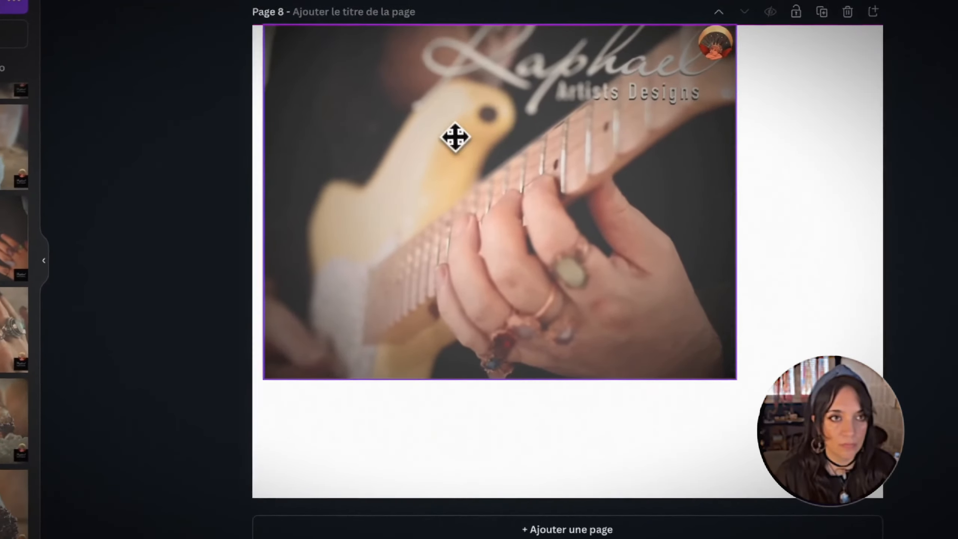
left_click_drag(718, 378, 743, 376)
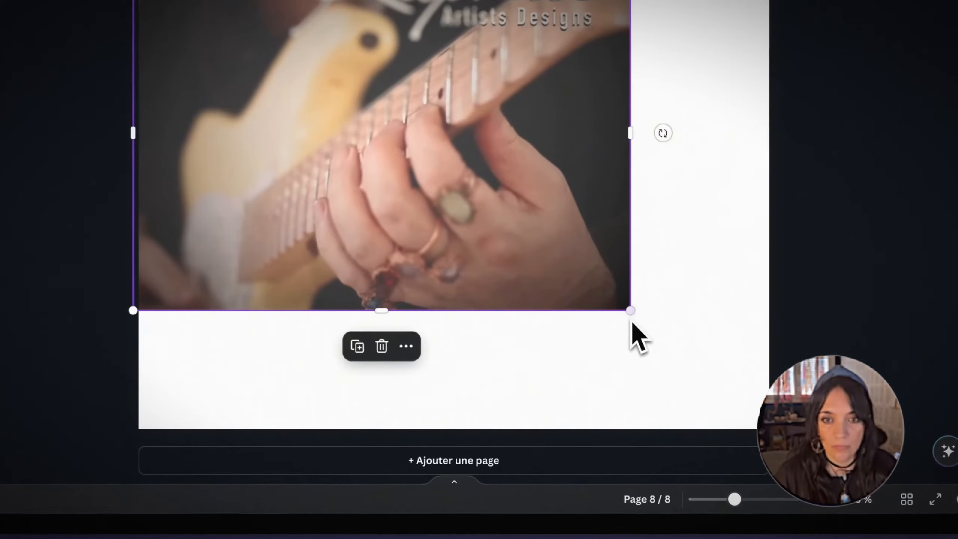
left_click_drag(632, 322, 780, 487)
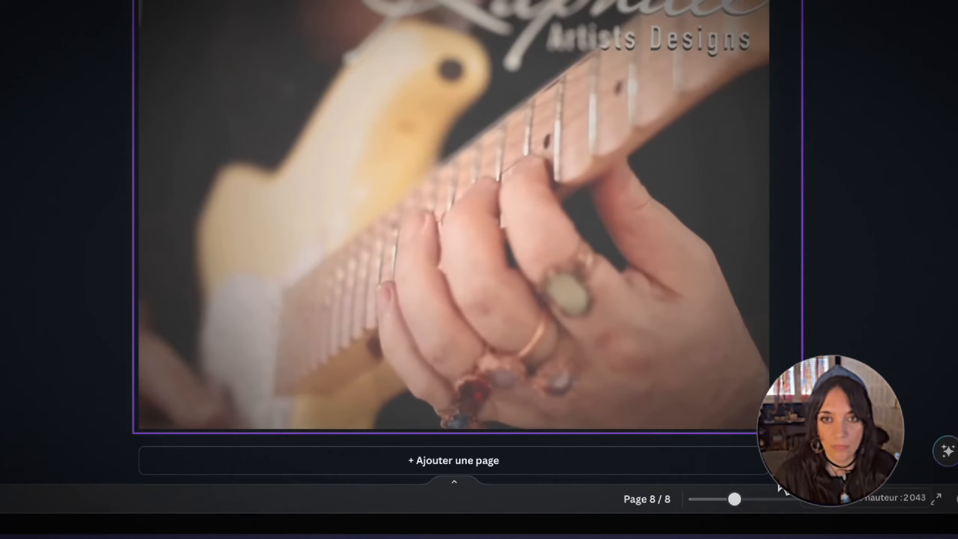
Align the guitar photo with page 8's edges, and add page 9 covered entirely by the uploaded photo of necklaces and ringed hands
left_click_drag(649, 295, 609, 272)
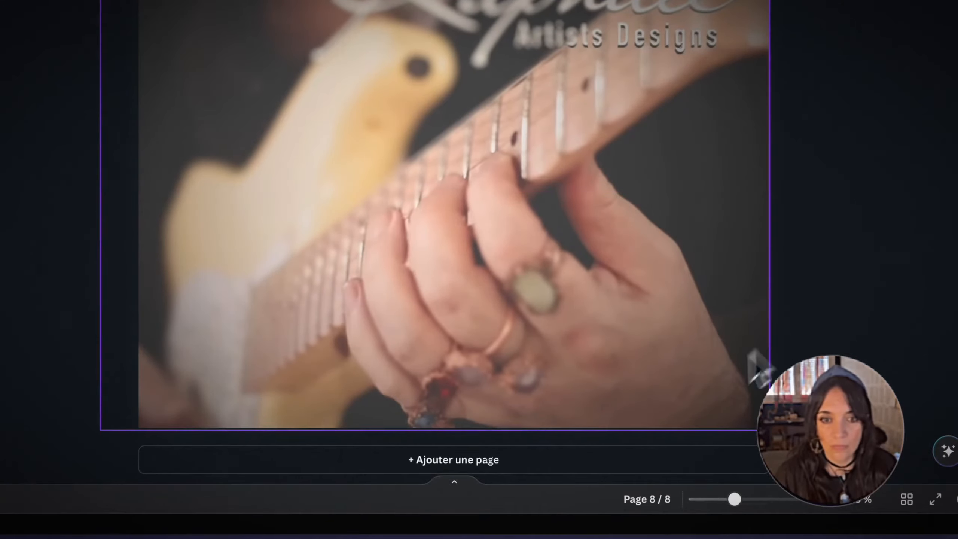
left_click(540, 469)
left_click(164, 268)
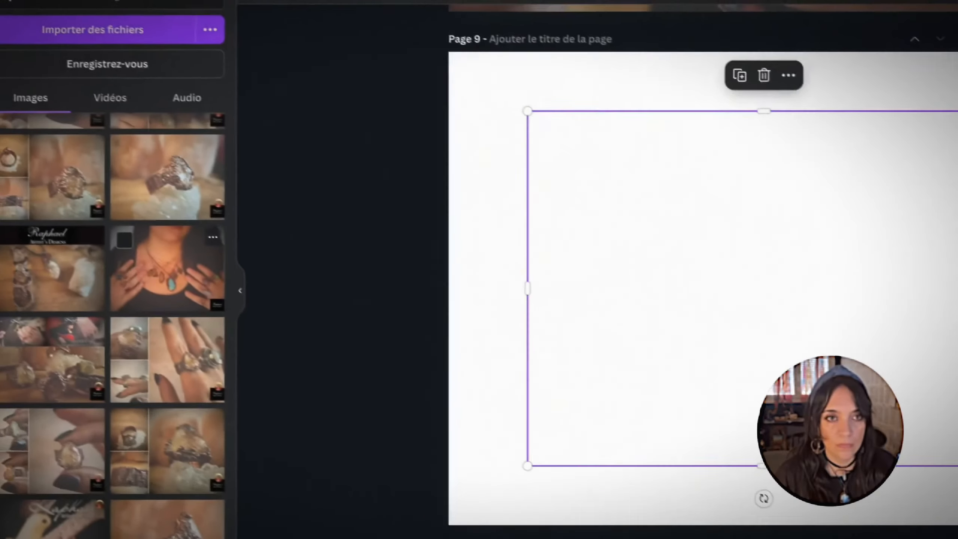
left_click_drag(513, 219, 390, 145)
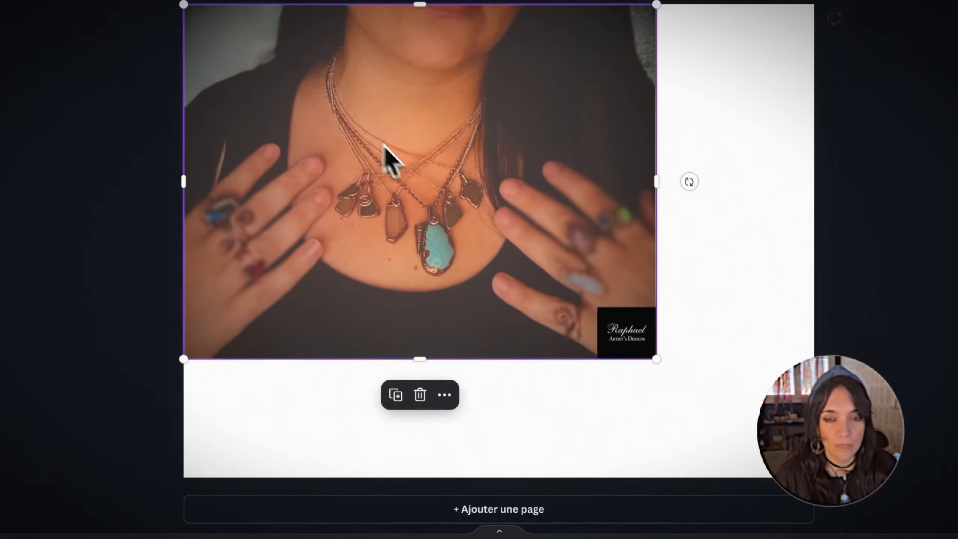
left_click_drag(656, 360, 814, 477)
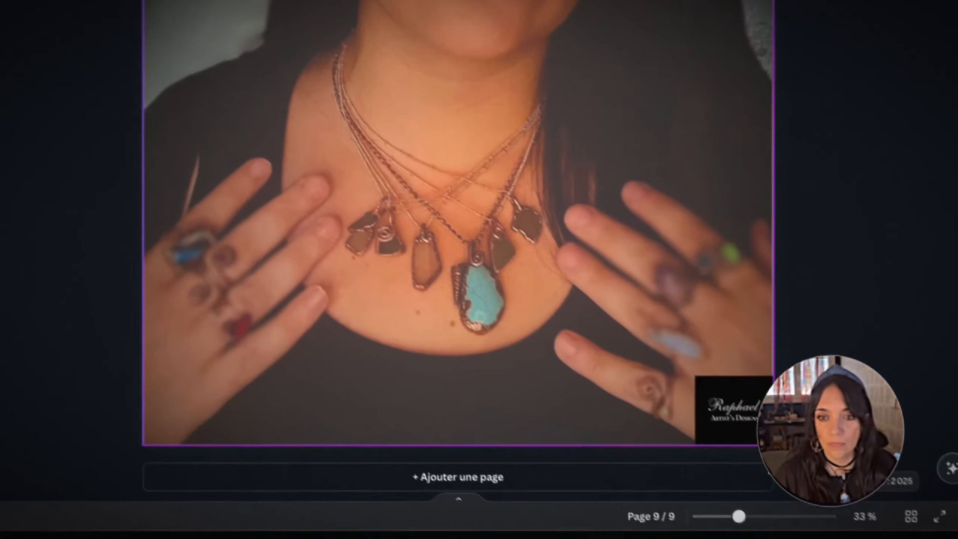
left_click(928, 400)
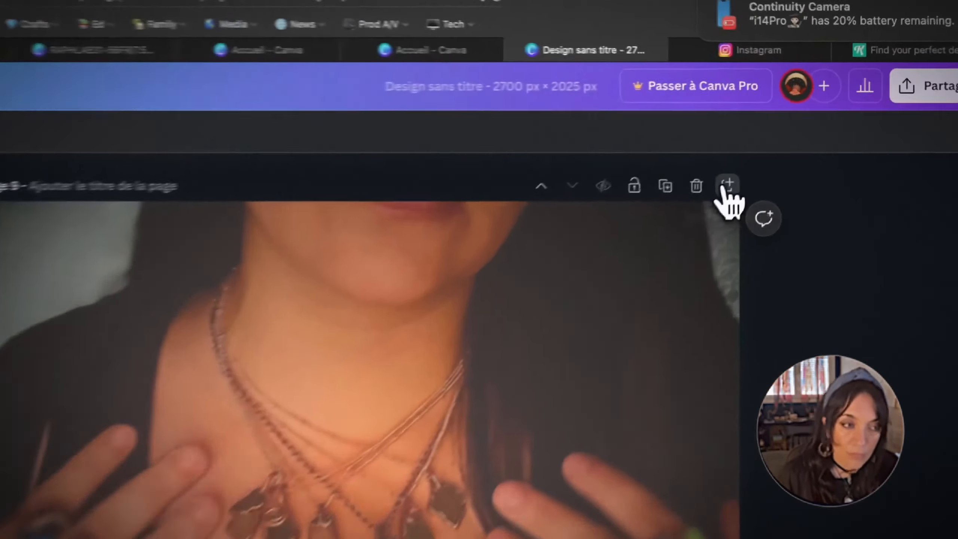
Add page 10, insert the uploaded "Electroforming Artist for Artists" ring photo from its corner, and enlarge it to cover the page
left_click(787, 131)
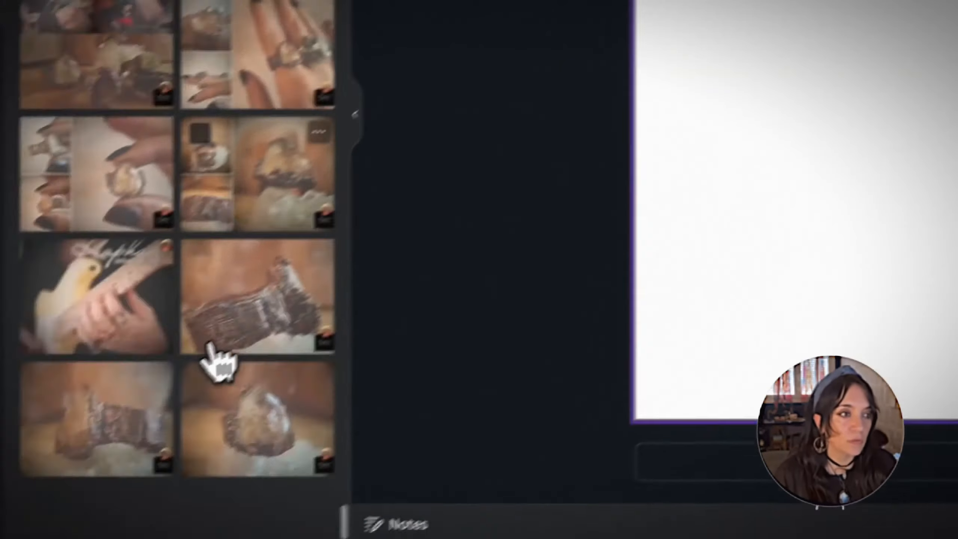
scroll(265, 313, "down", 3)
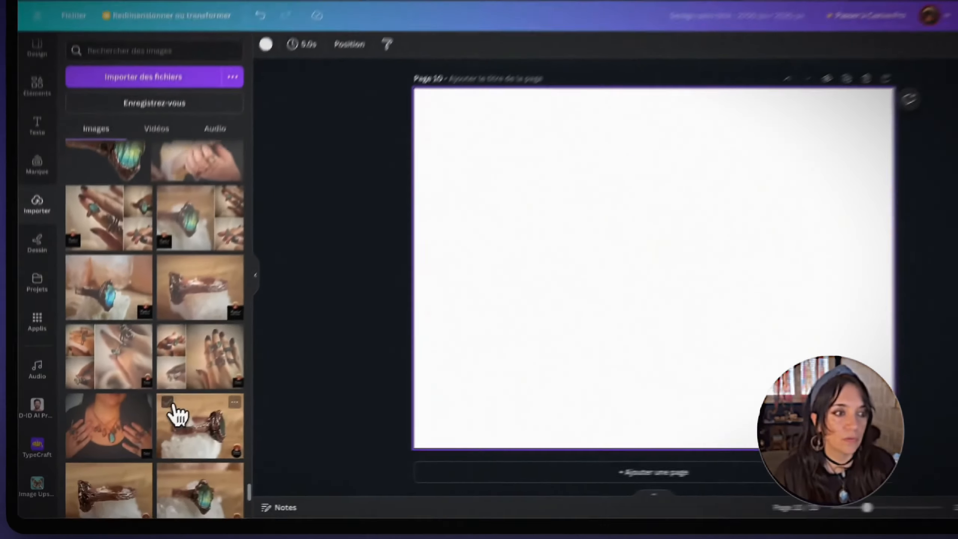
scroll(161, 424, "down", 10)
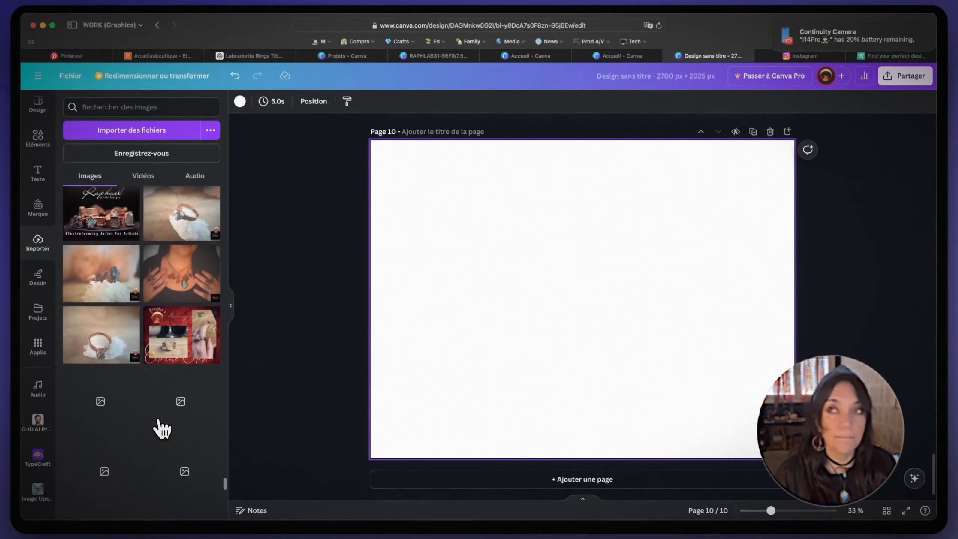
scroll(160, 426, "up", 3)
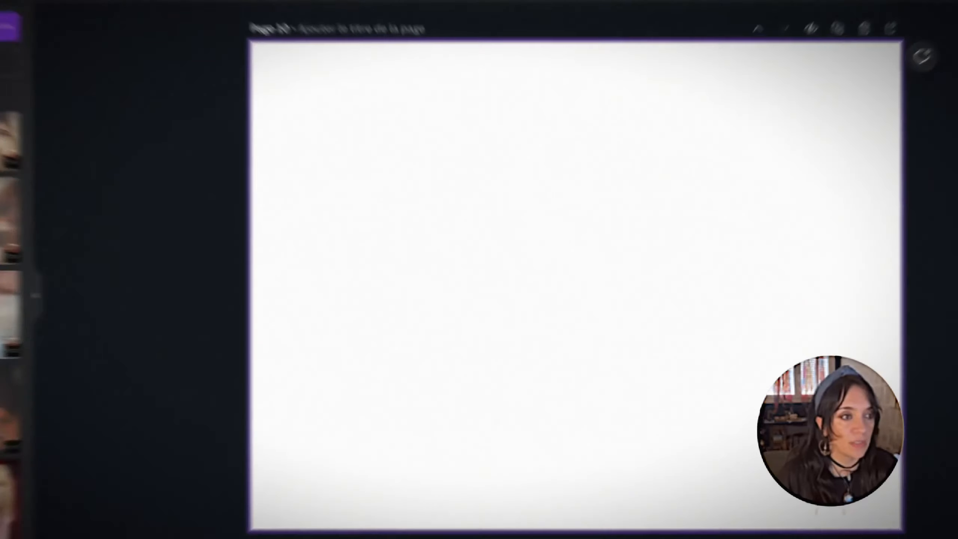
left_click(104, 319)
left_click_drag(374, 275, 245, 186)
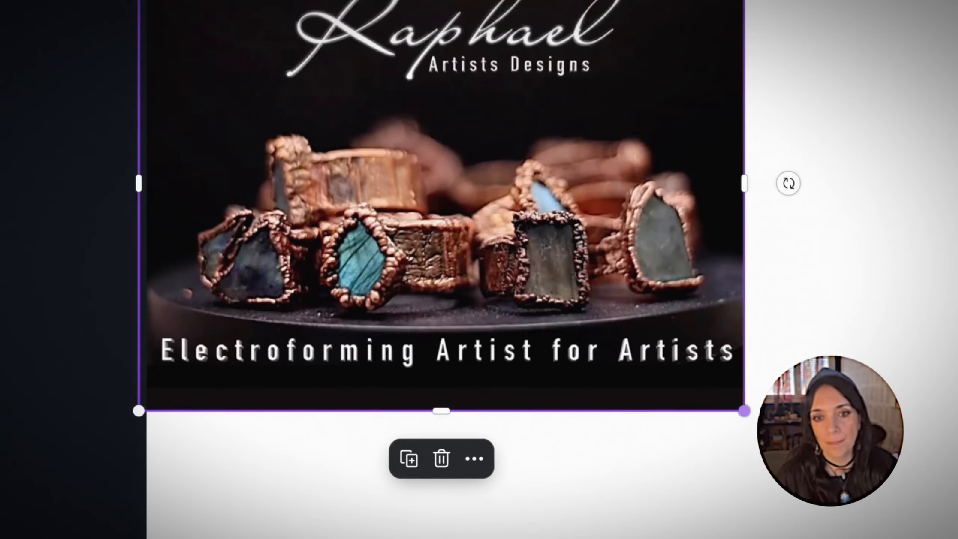
left_click_drag(744, 410, 957, 538)
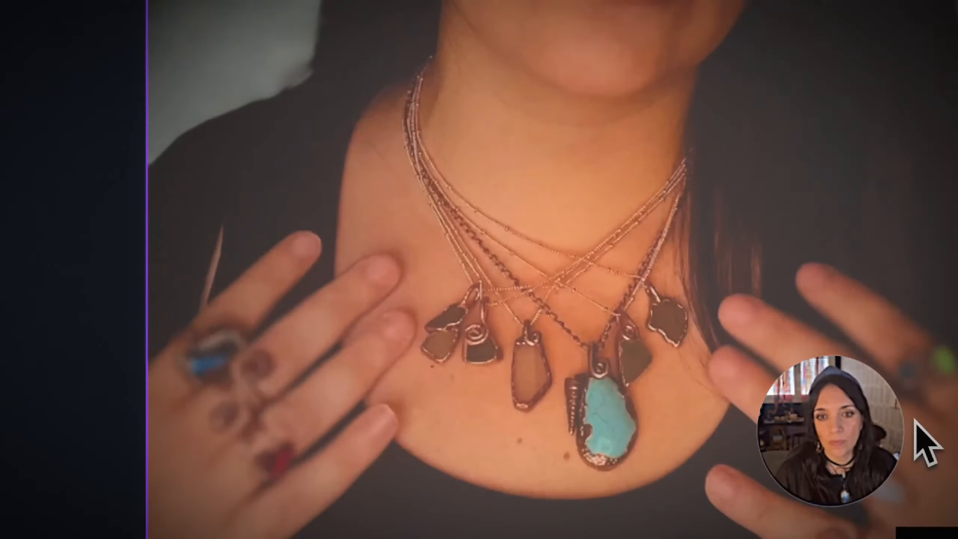
Return to page 1 and open the Logos folder in the saved projects
scroll(916, 422, "up", 10)
scroll(754, 384, "up", 15)
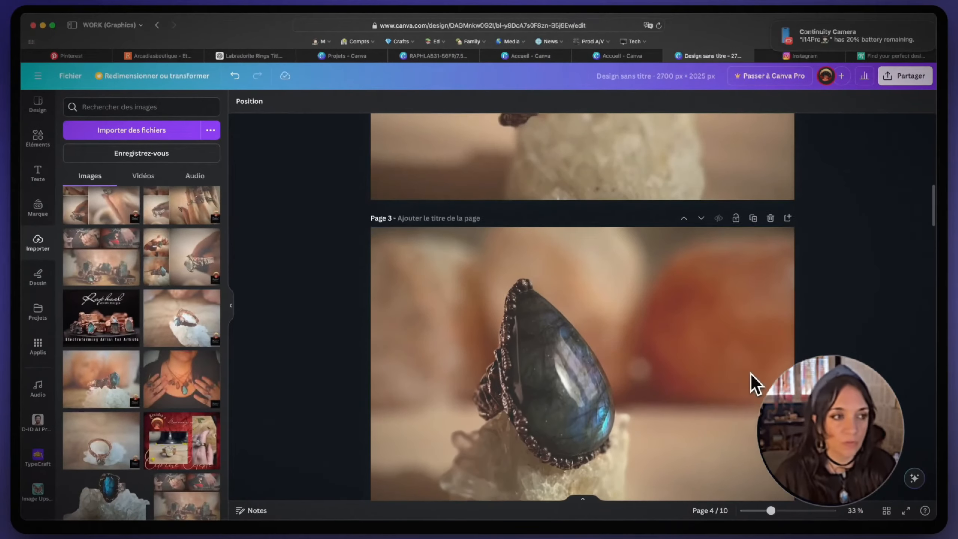
scroll(279, 368, "up", 10)
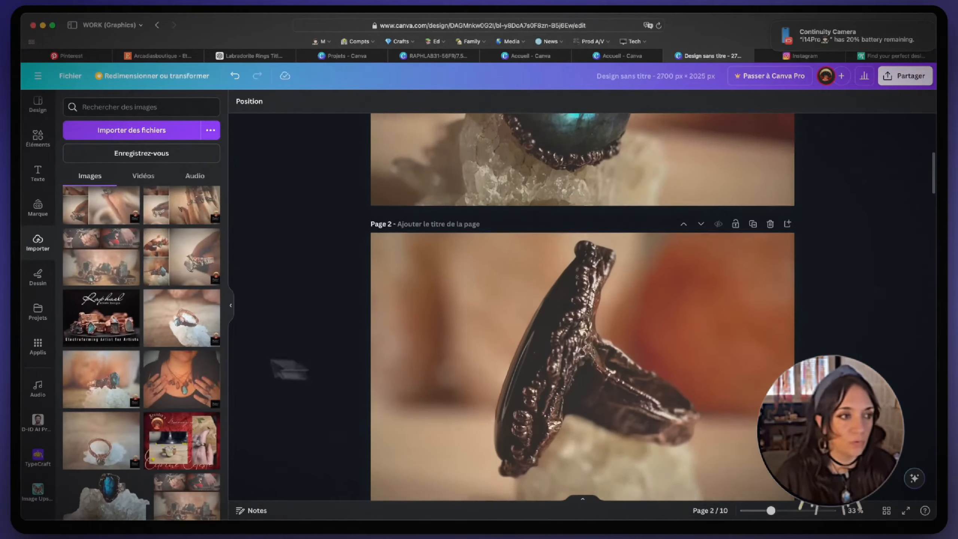
scroll(122, 349, "up", 5)
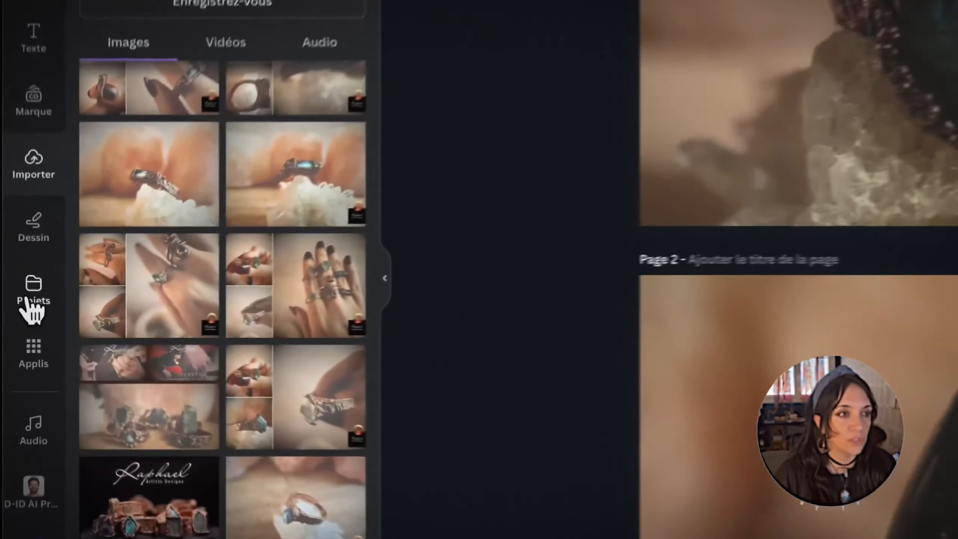
left_click(27, 302)
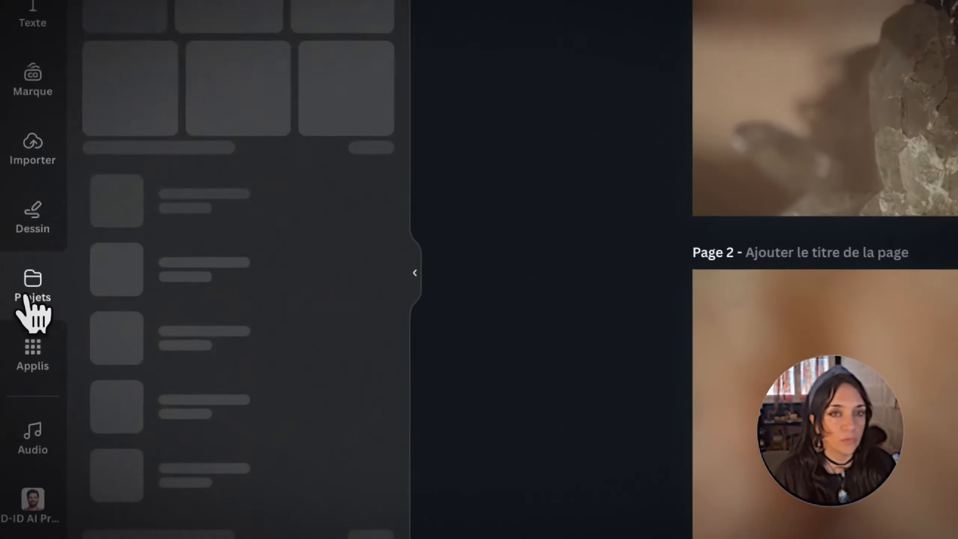
mouse_move(205, 269)
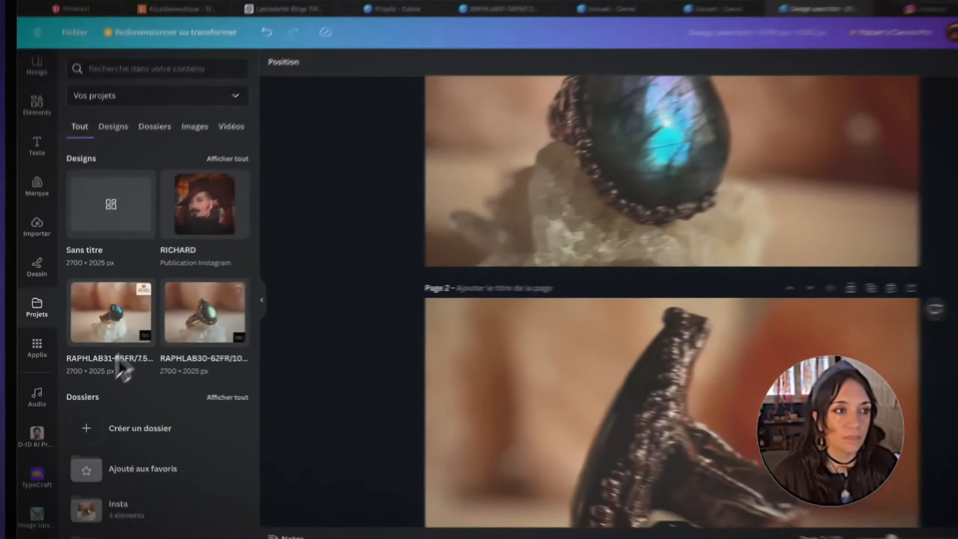
scroll(117, 396, "down", 5)
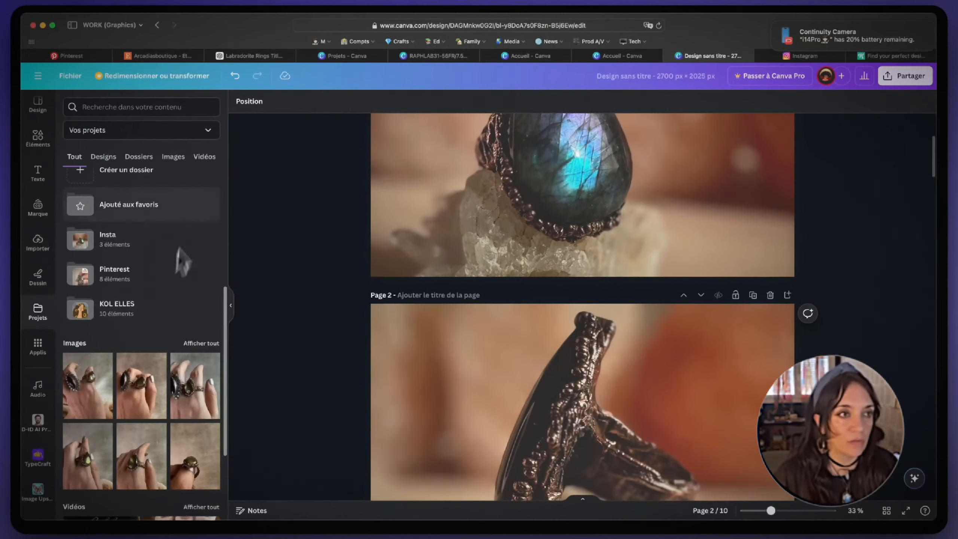
scroll(128, 188, "up", 5)
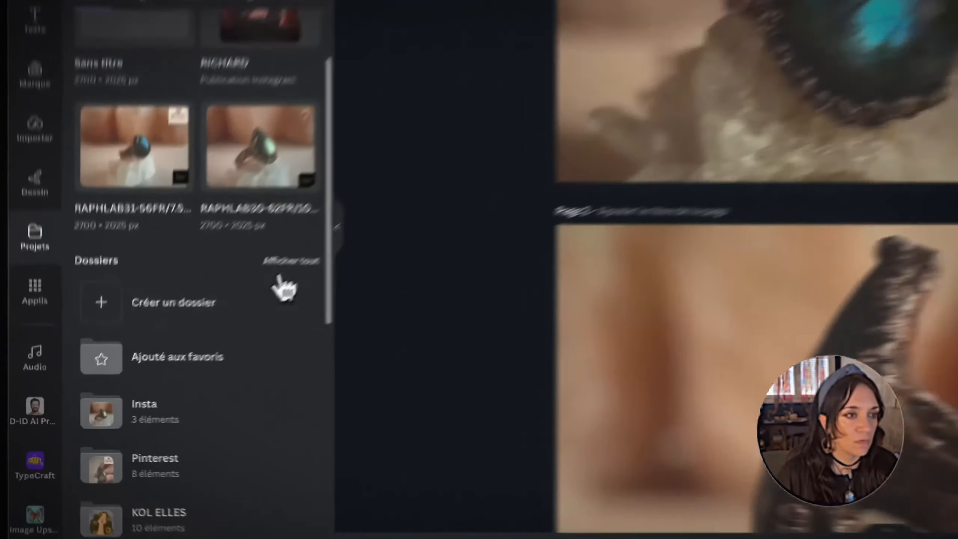
scroll(191, 340, "down", 5)
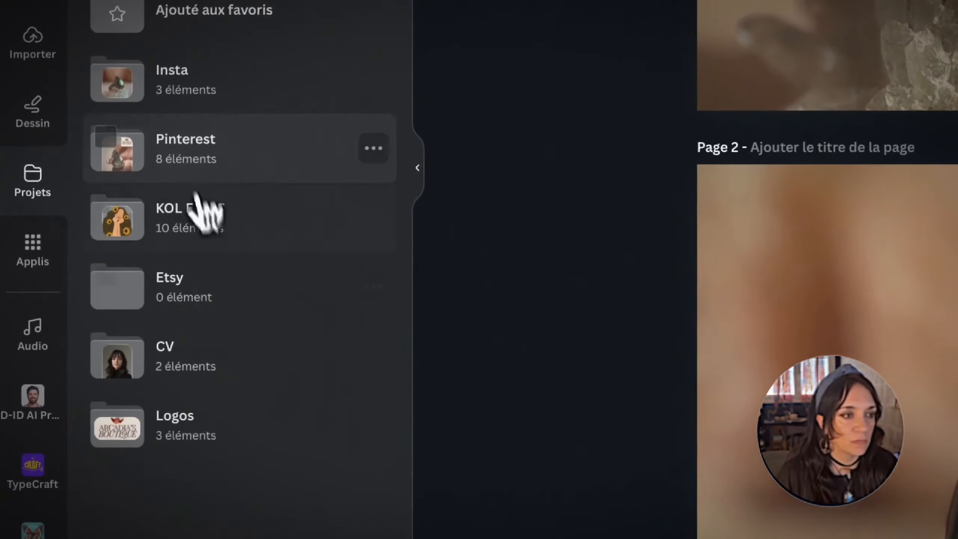
left_click(231, 417)
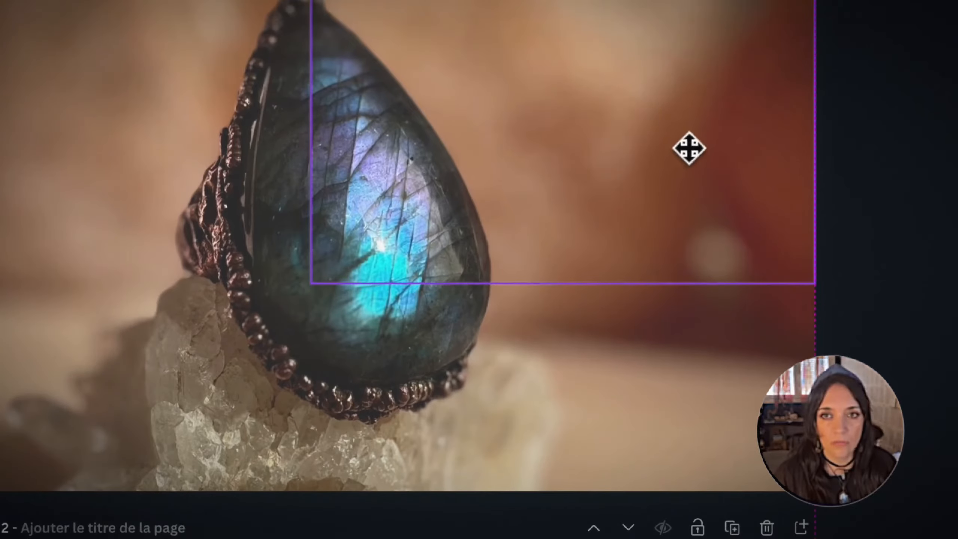
Place the Arcadia's Boutique logo in page 1's upper-right corner, shrink it to about 804 px wide, and crop its spare background
left_click(689, 147)
left_click_drag(316, 284, 562, 79)
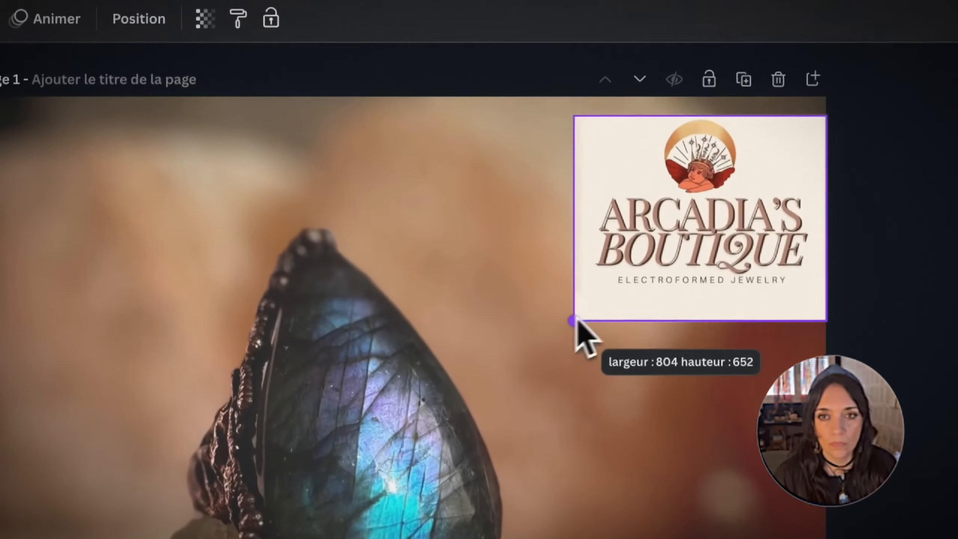
left_click_drag(576, 321, 576, 320)
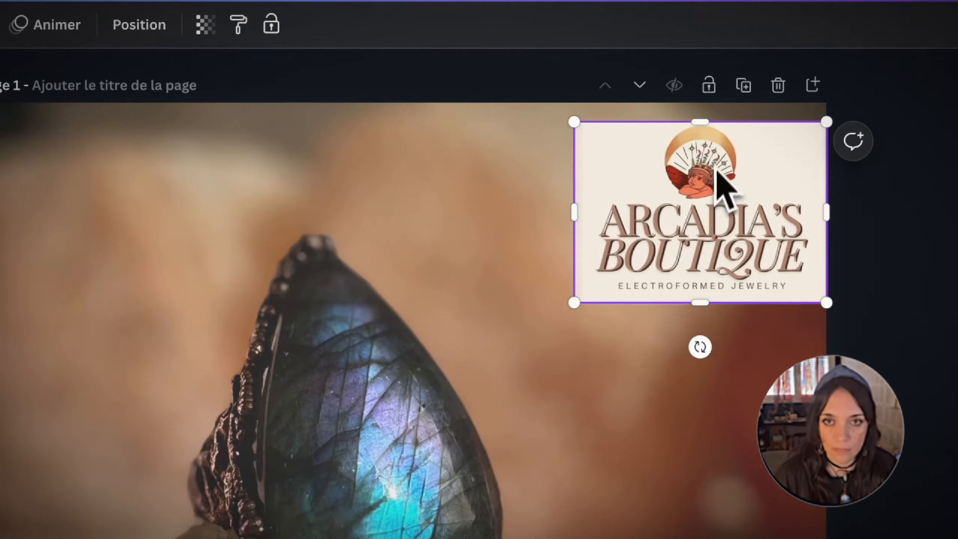
left_click_drag(710, 183, 698, 184)
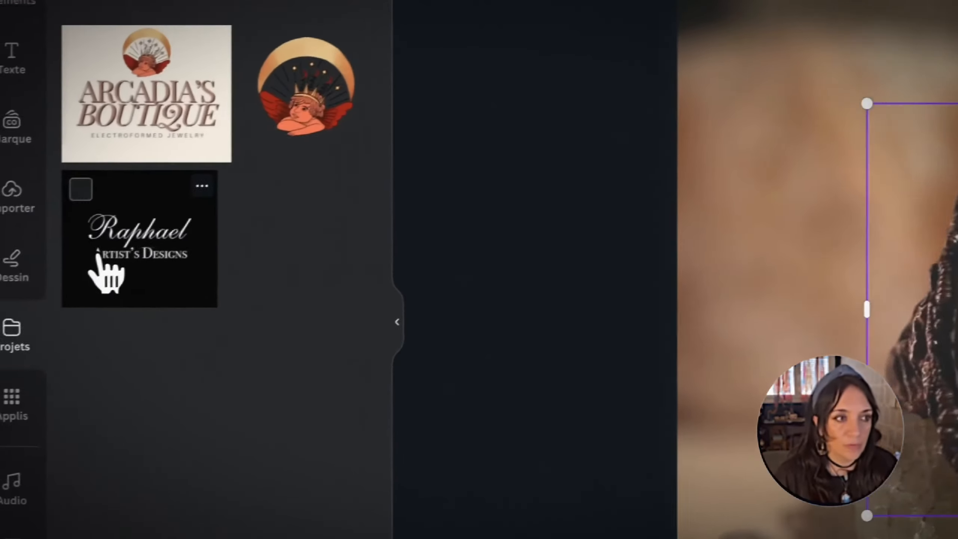
Insert the black Raphael Artist's Designs logo on page 1, shrink it, and place it in the photo's lower-right corner
left_click(100, 268)
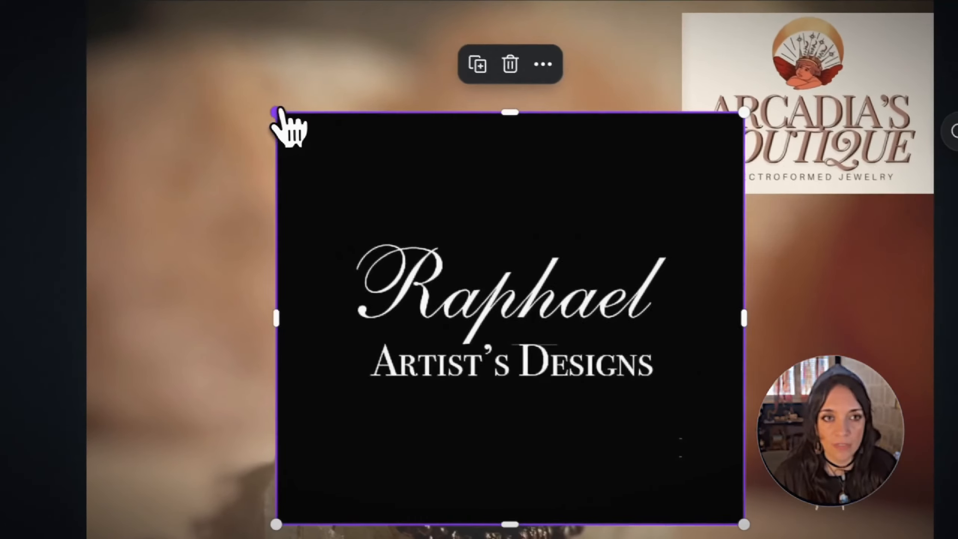
left_click_drag(197, 85, 560, 335)
left_click_drag(648, 363, 623, 354)
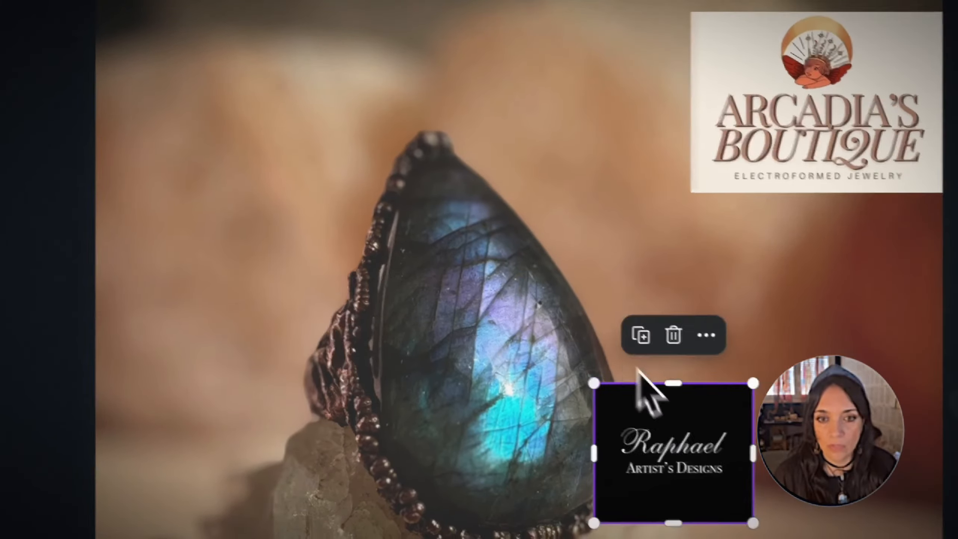
left_click_drag(665, 449, 821, 532)
left_click_drag(557, 407, 581, 421)
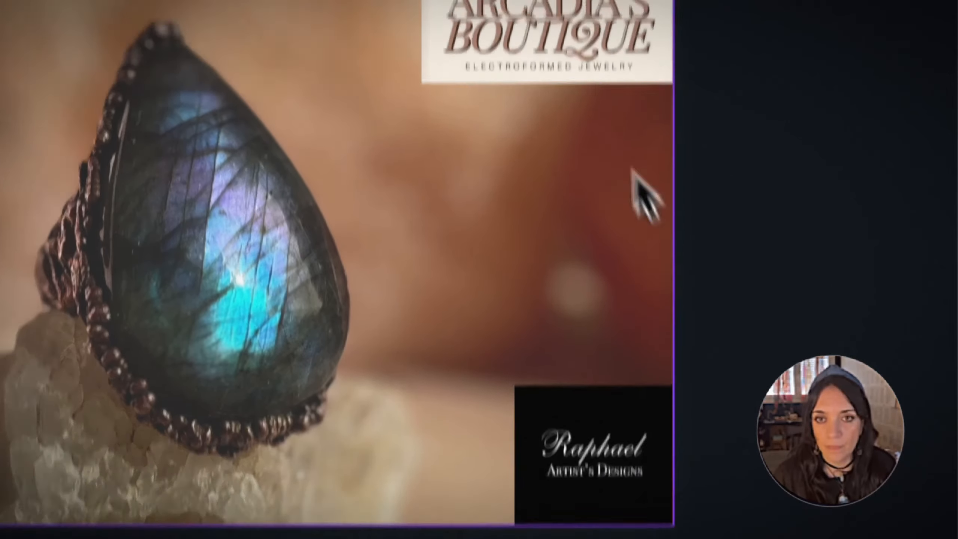
Copy the two logos together from page 1 and paste them onto page 2
left_click(558, 23)
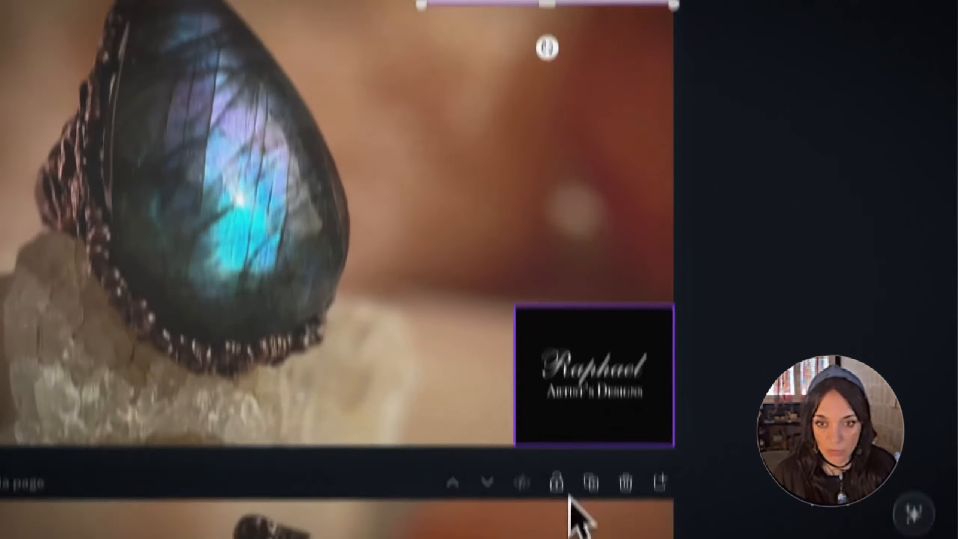
left_click(594, 521, "shift")
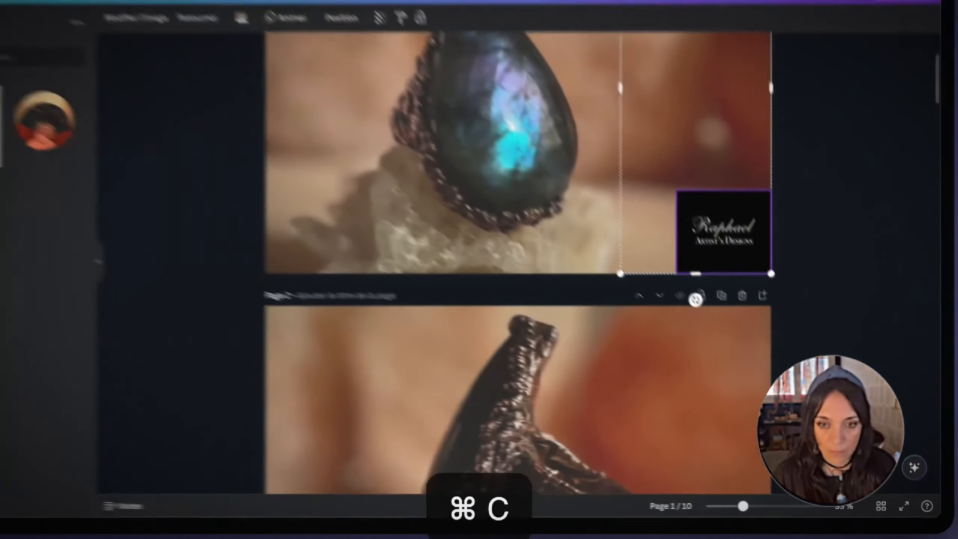
scroll(582, 332, "down", 5)
key("cmd+v")
scroll(730, 170, "down", 5)
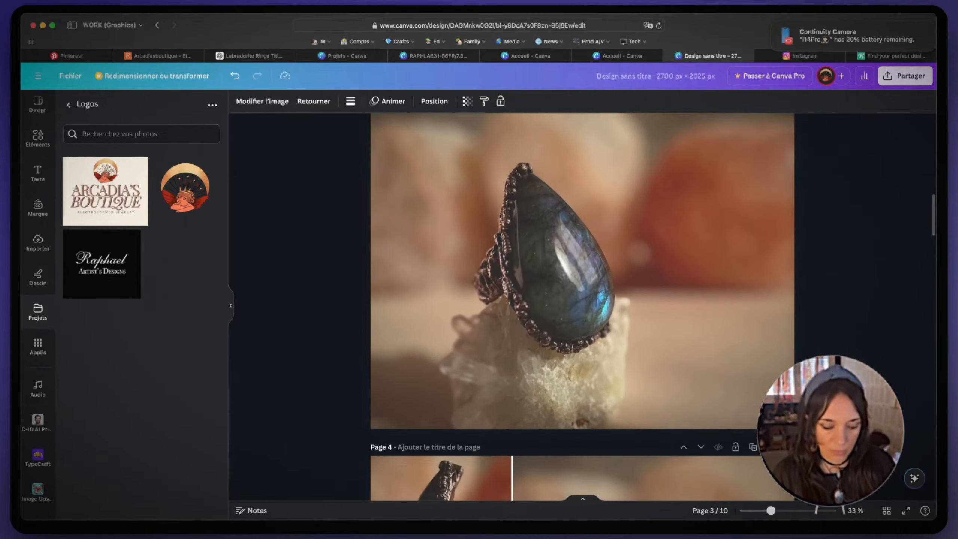
Paste the copied pair of logos onto pages 3, 4, 5 and 6
scroll(582, 270, "down", 5)
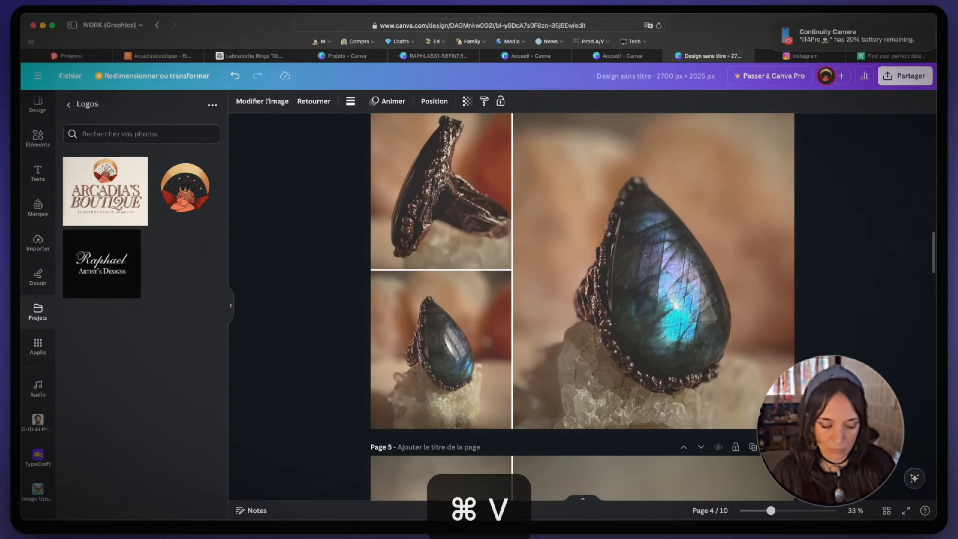
scroll(583, 307, "down", 5)
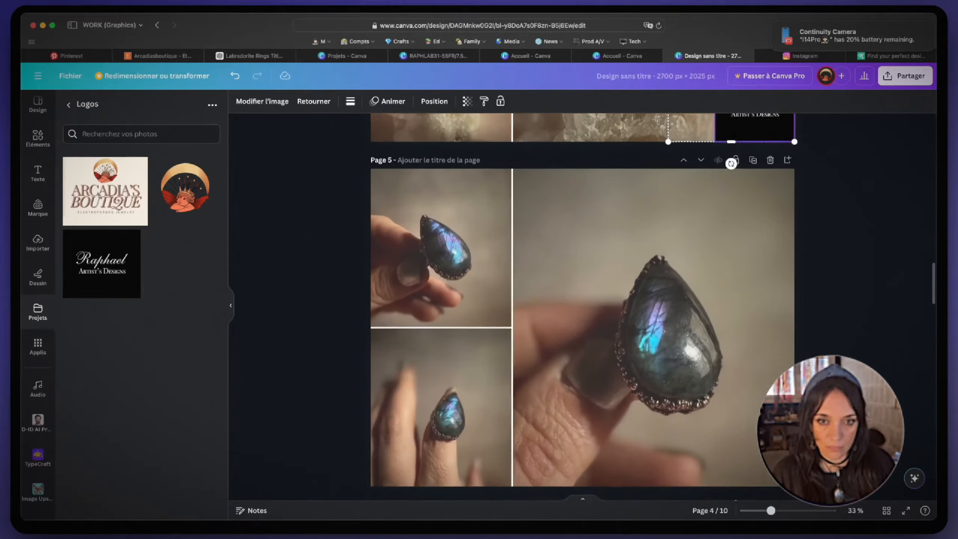
key("super+v")
scroll(731, 486, "down", 5)
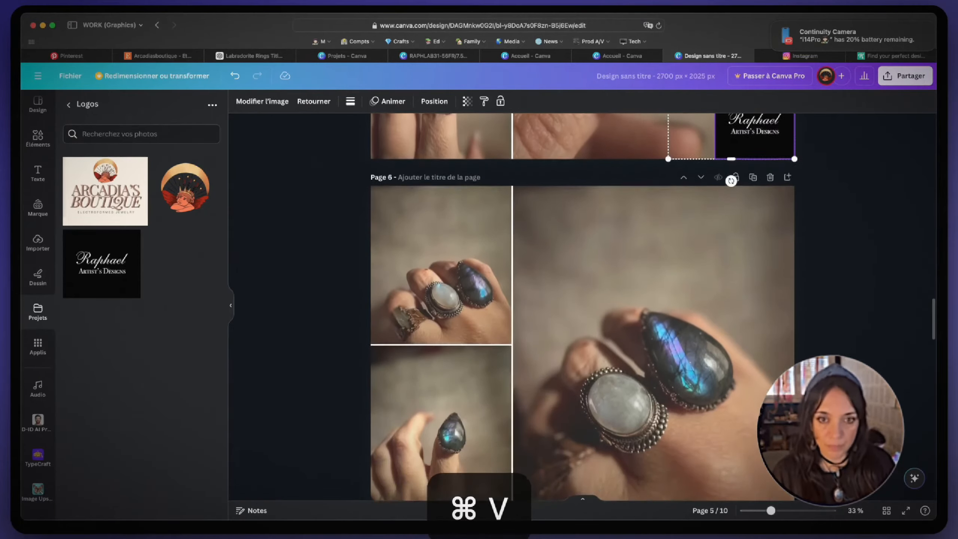
key("super+v")
scroll(731, 494, "down", 5)
key("super+v")
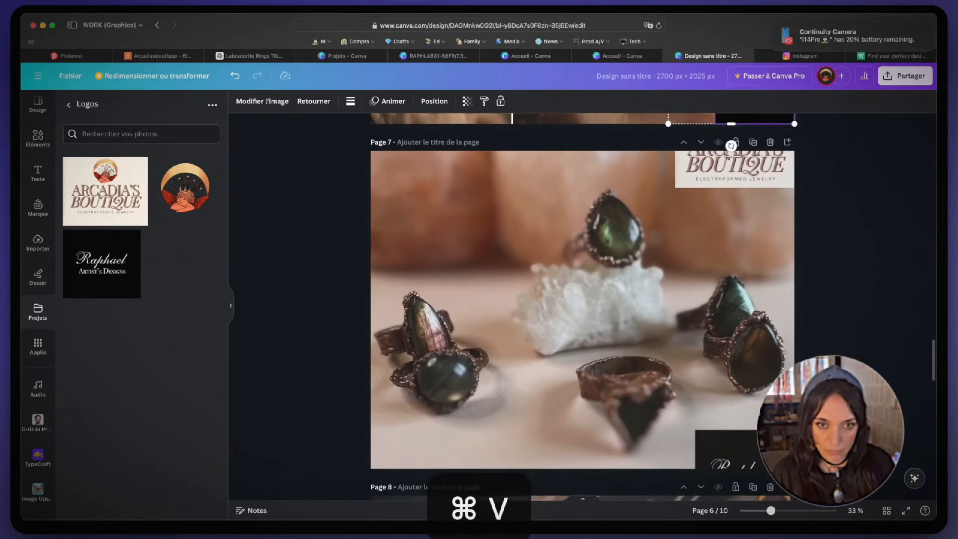
Paste the logos onto page 7 and widen the Raphael logo to cover the photo's existing black watermark
key("super+v")
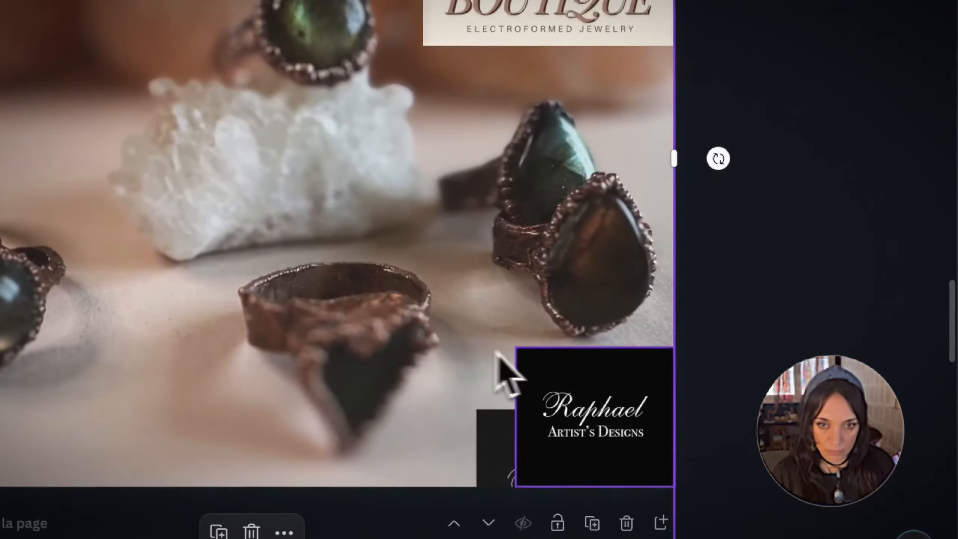
left_click(738, 398)
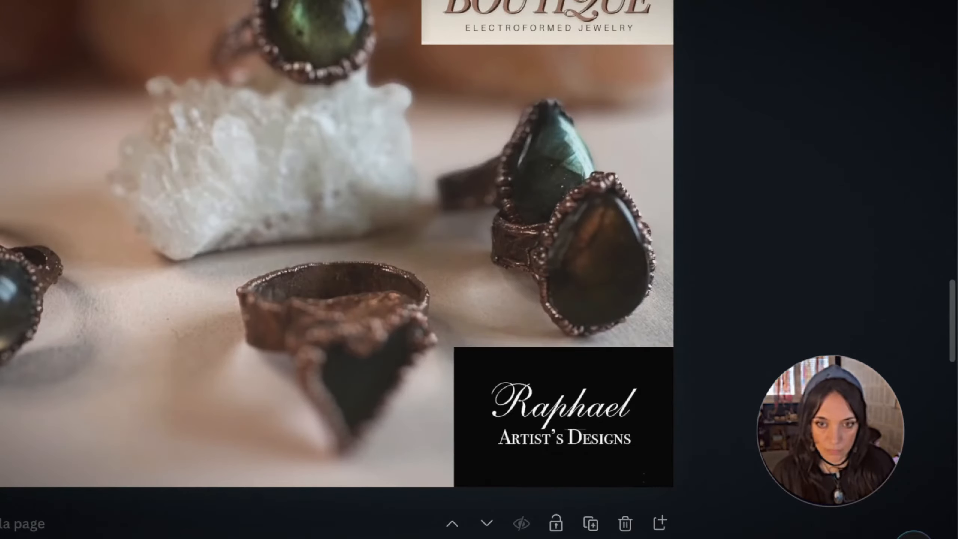
Nudge the Arcadia's Boutique logo up to page 7's upper edge and paste both logos onto pages 8 and 9
scroll(713, 212, "up", 5)
left_click_drag(663, 133, 664, 115)
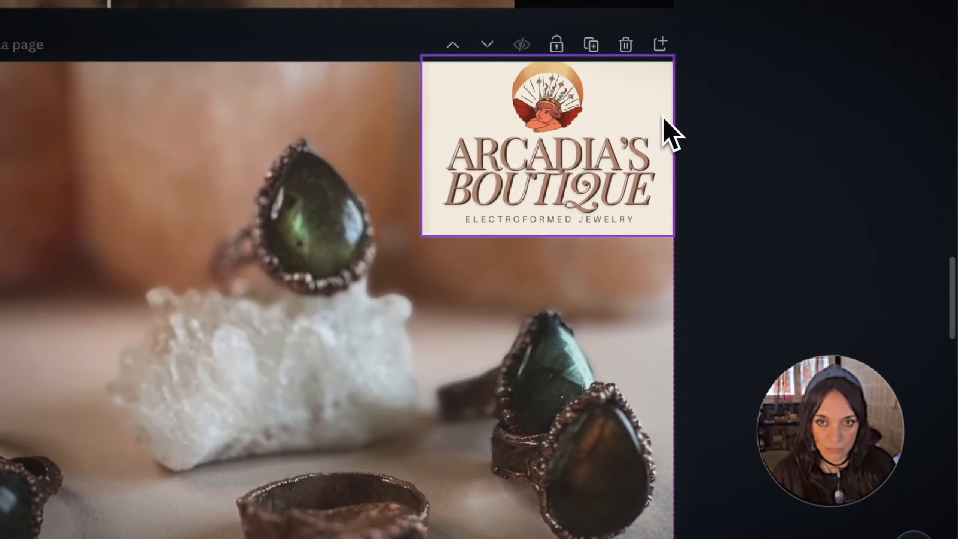
scroll(805, 345, "down", 10)
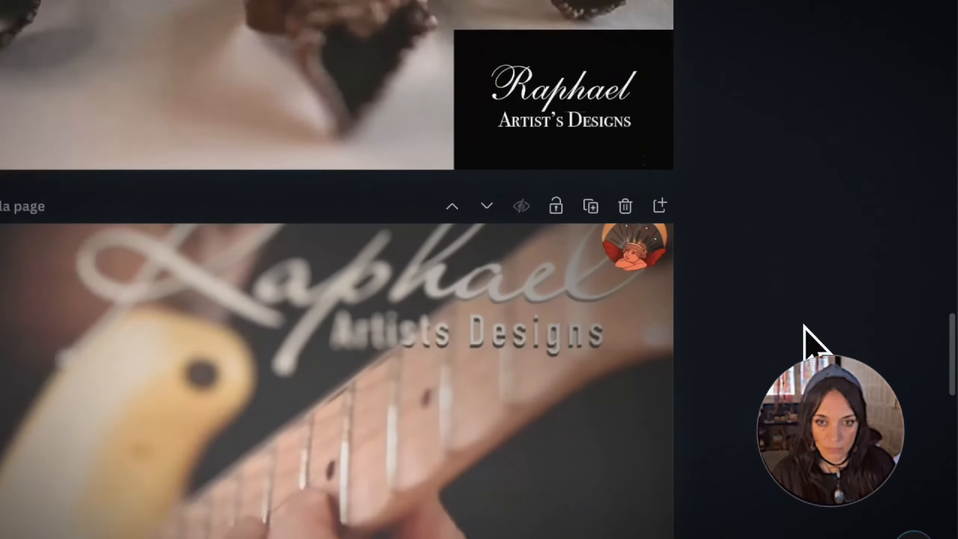
scroll(805, 346, "down", 6)
scroll(805, 346, "up", 2)
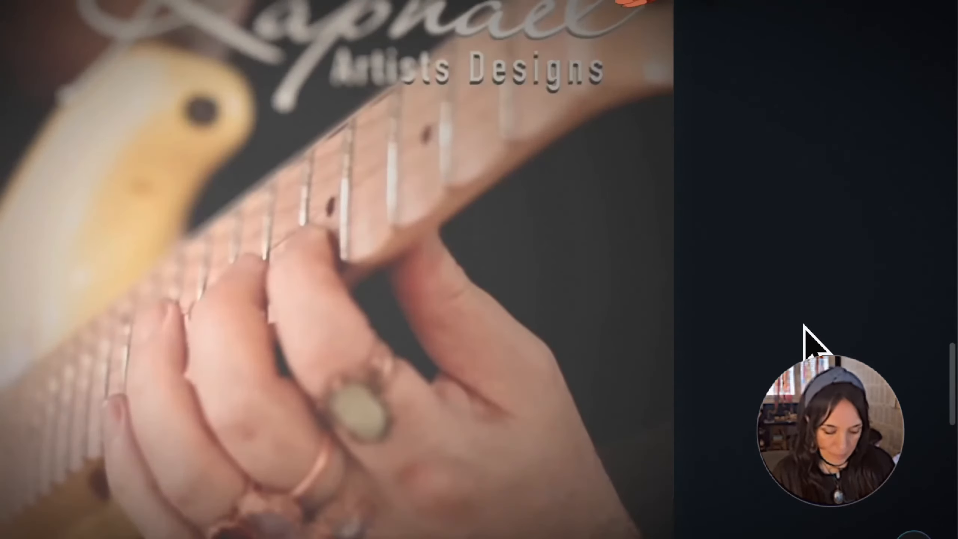
key("super+v")
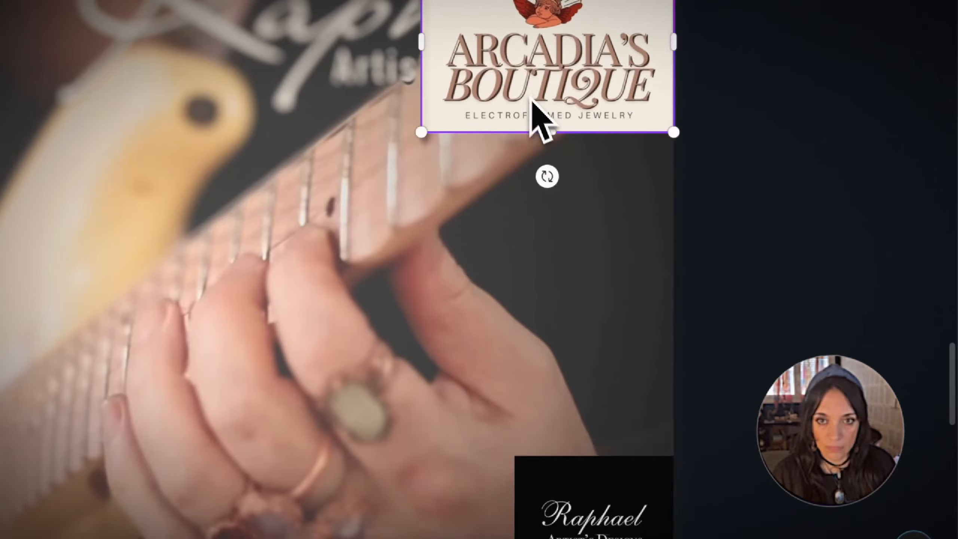
scroll(336, 270, "down", 15)
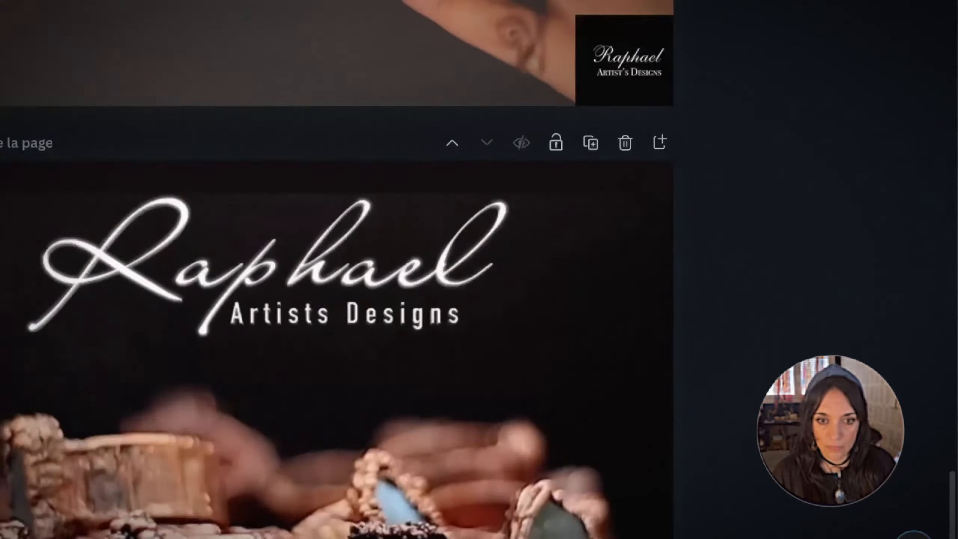
scroll(337, 339, "up", 8)
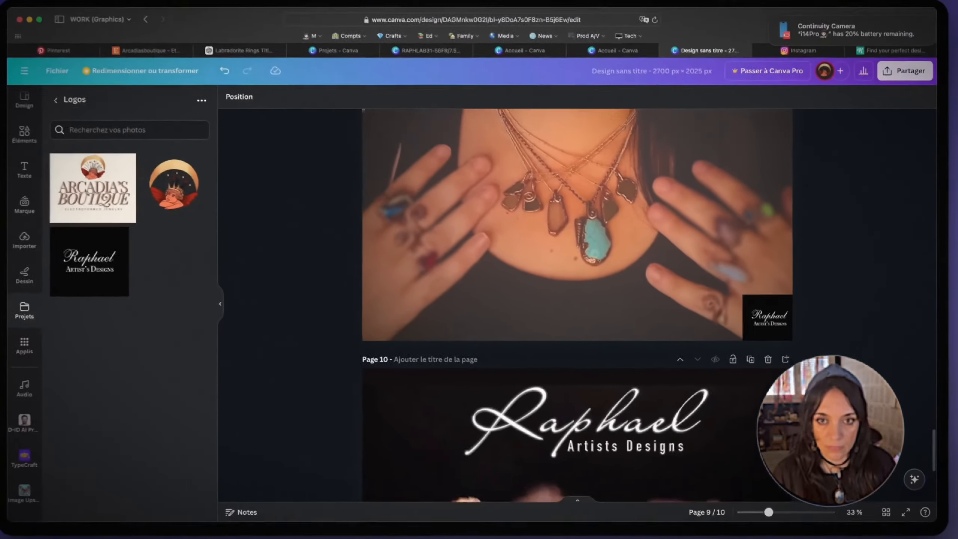
scroll(580, 302, "up", 2)
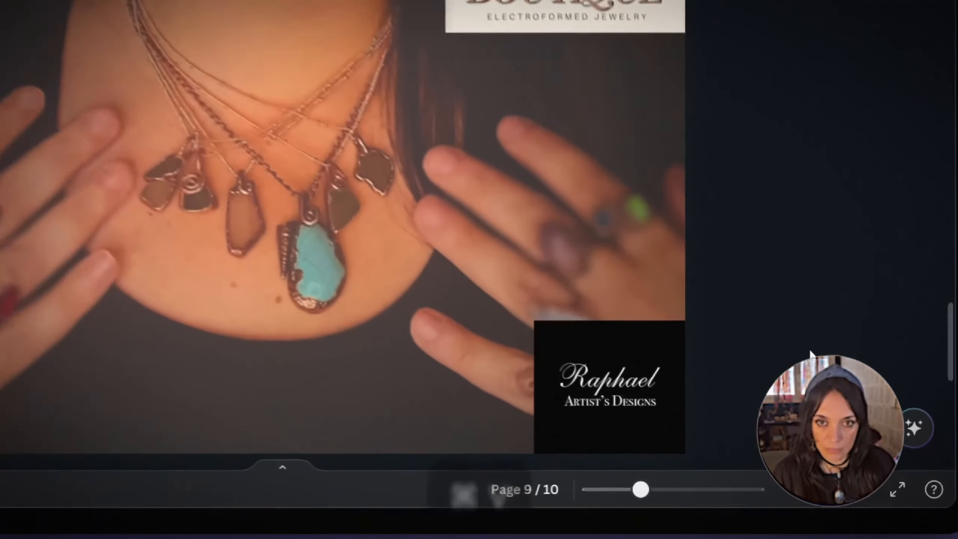
scroll(860, 438, "down", 8)
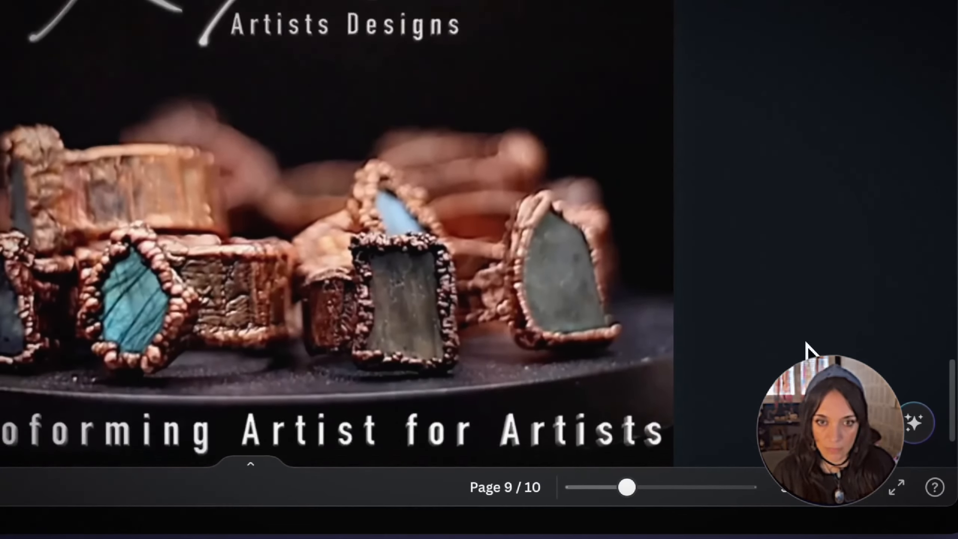
scroll(806, 345, "down", 2)
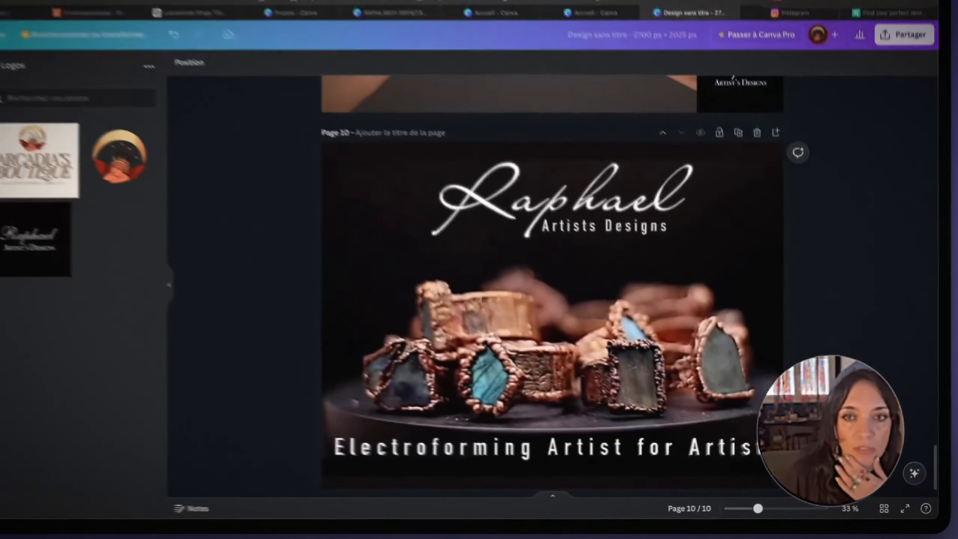
Download all ten pages of the design as JPG images
scroll(805, 345, "up", 10)
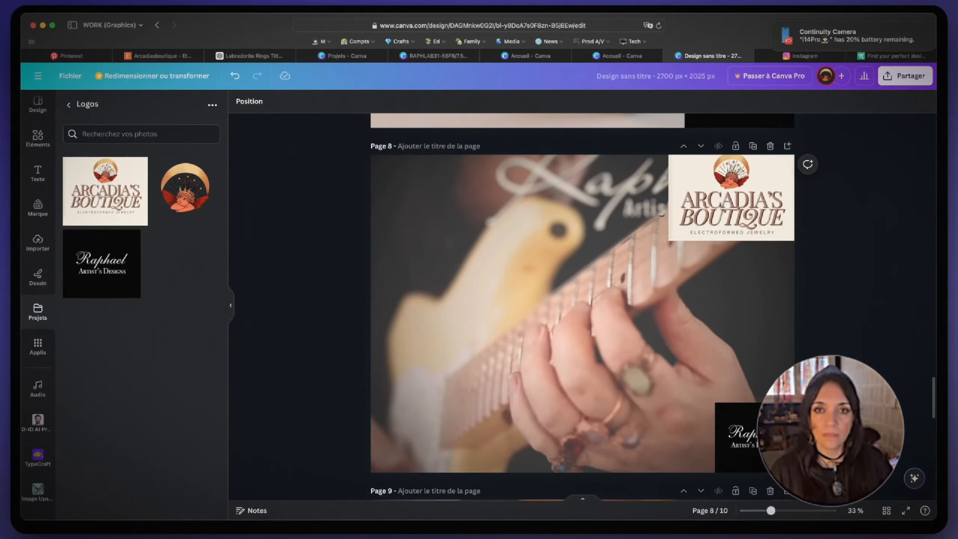
scroll(581, 286, "up", 5)
left_click(904, 75)
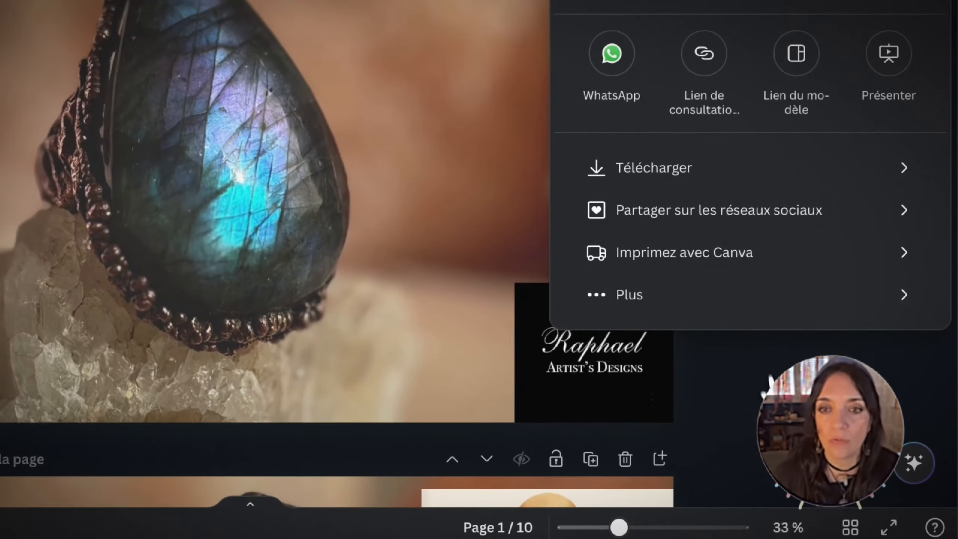
left_click(722, 168)
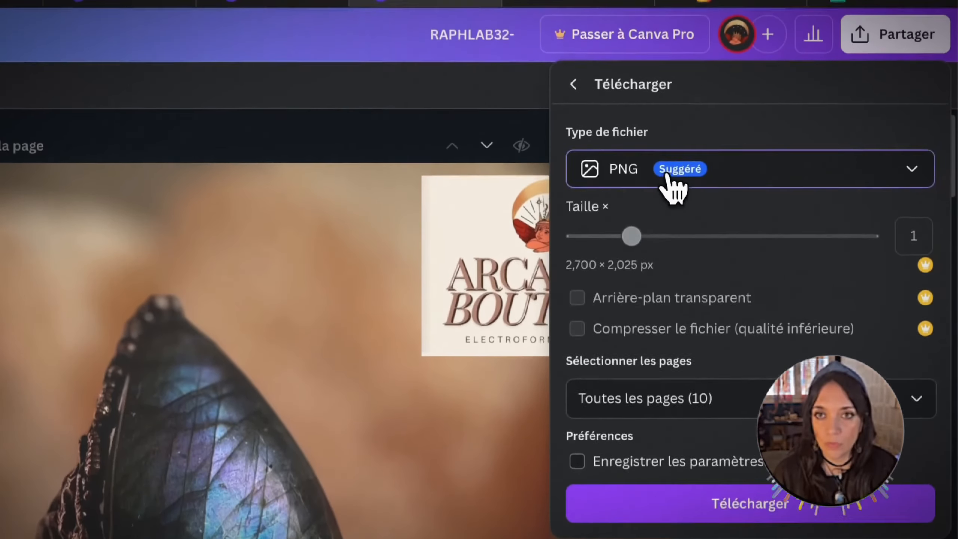
left_click(666, 175)
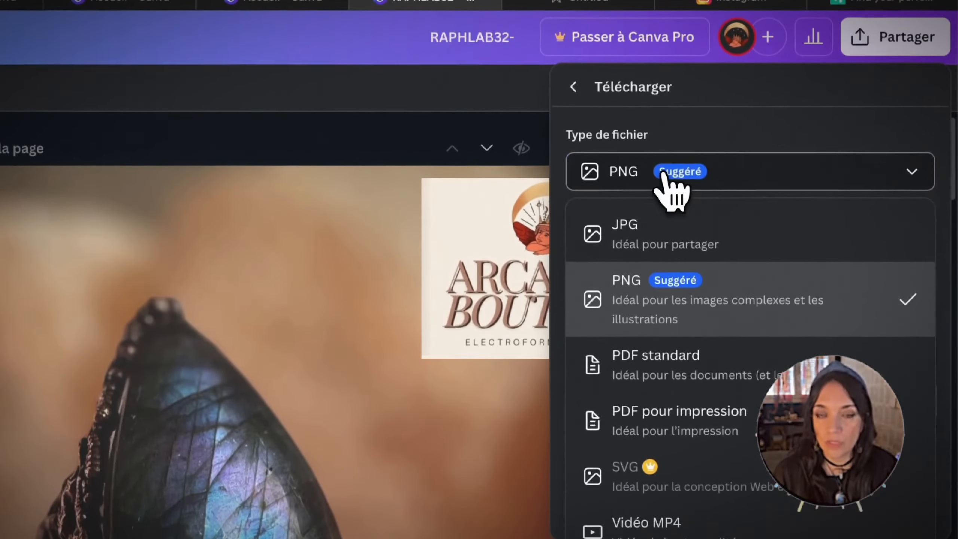
left_click(651, 241)
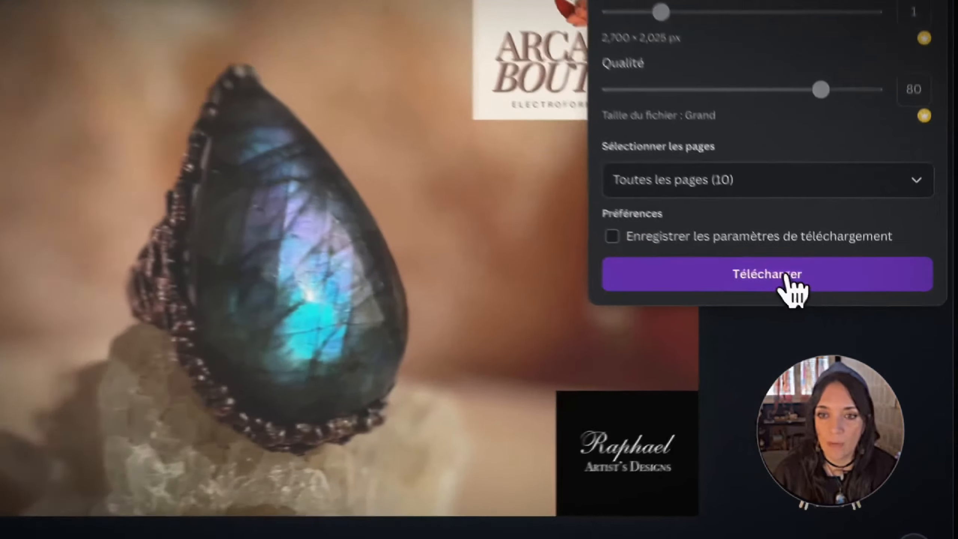
left_click(843, 325)
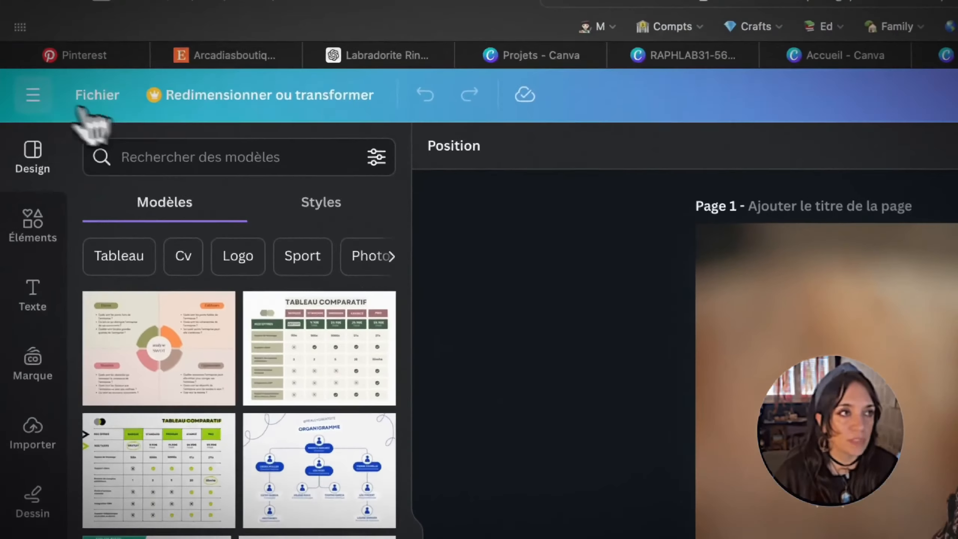
Return to the home page, duplicate the RAPHLAB32- design, and open the copy
left_click(37, 75)
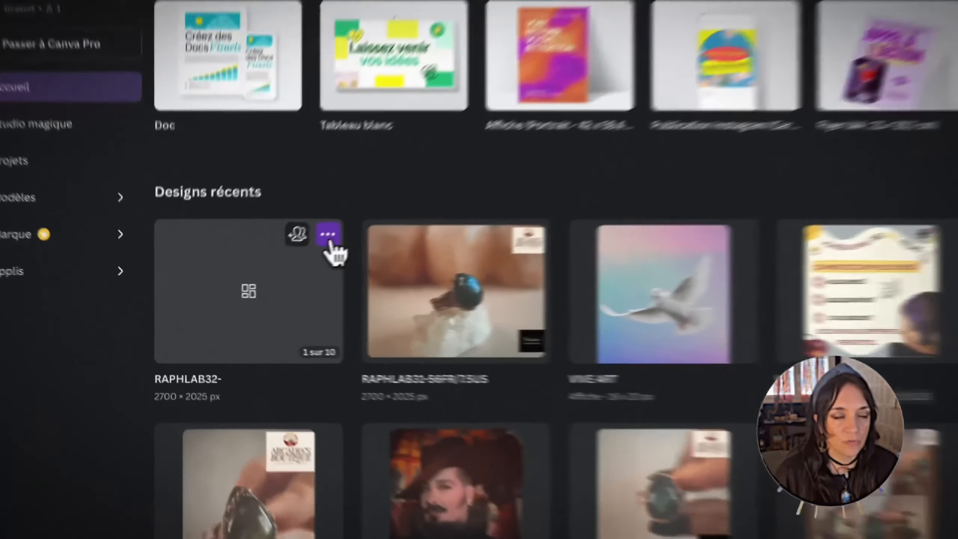
left_click(262, 269)
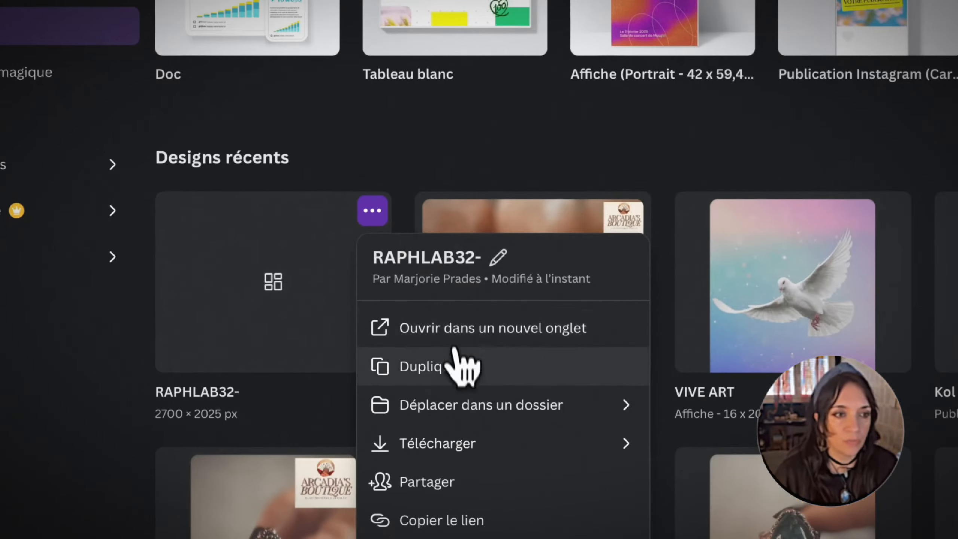
left_click(455, 366)
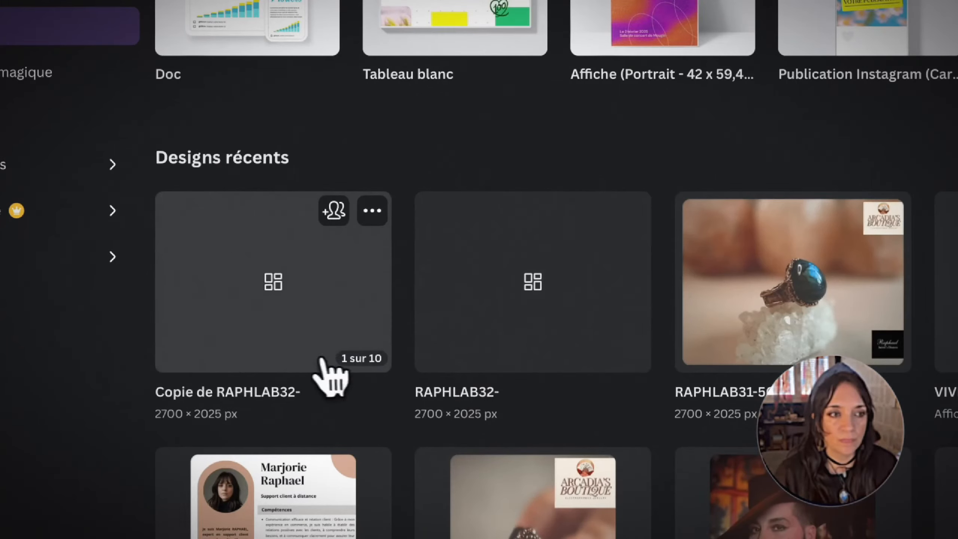
left_click(294, 353)
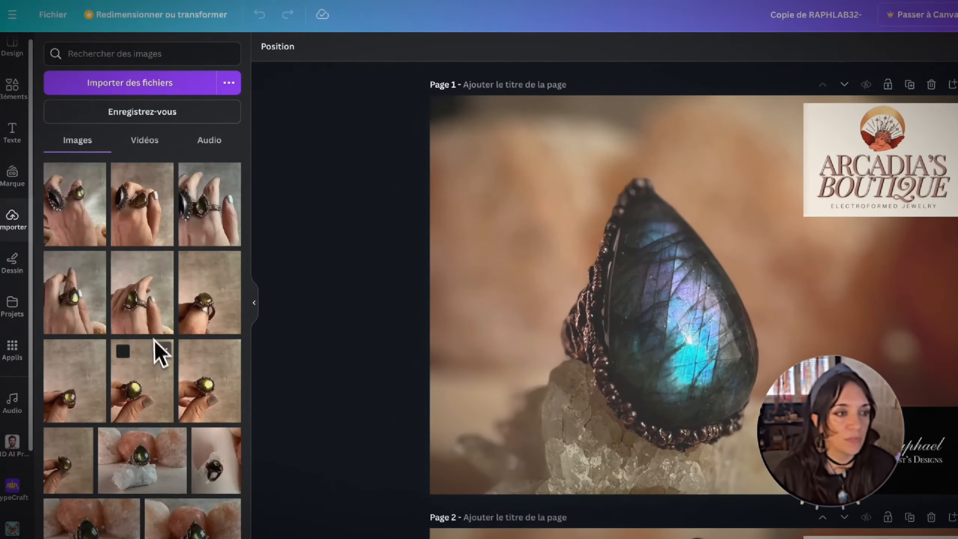
Insert the front-view green labradorite ring photo on page 1 and apply the style copied from the existing photo
scroll(155, 340, "down", 6)
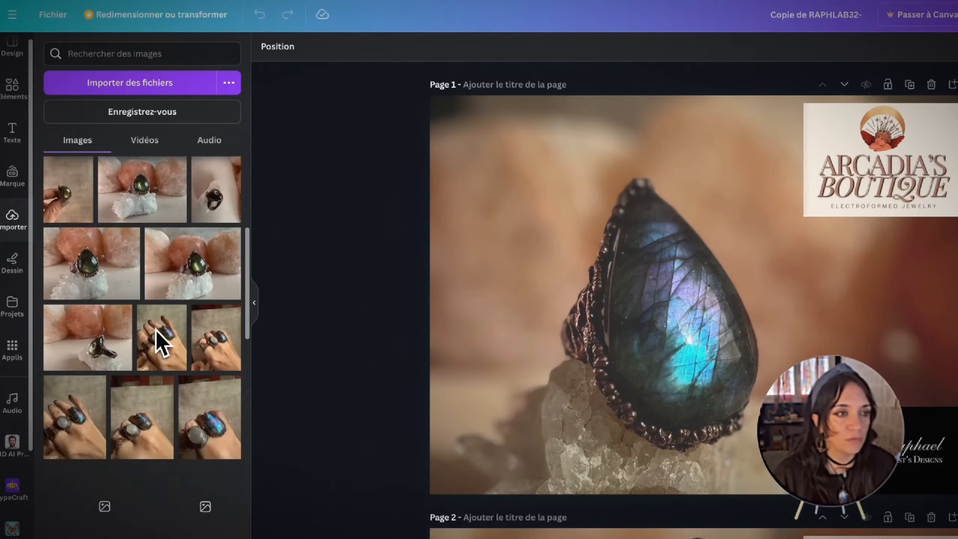
left_click(187, 286)
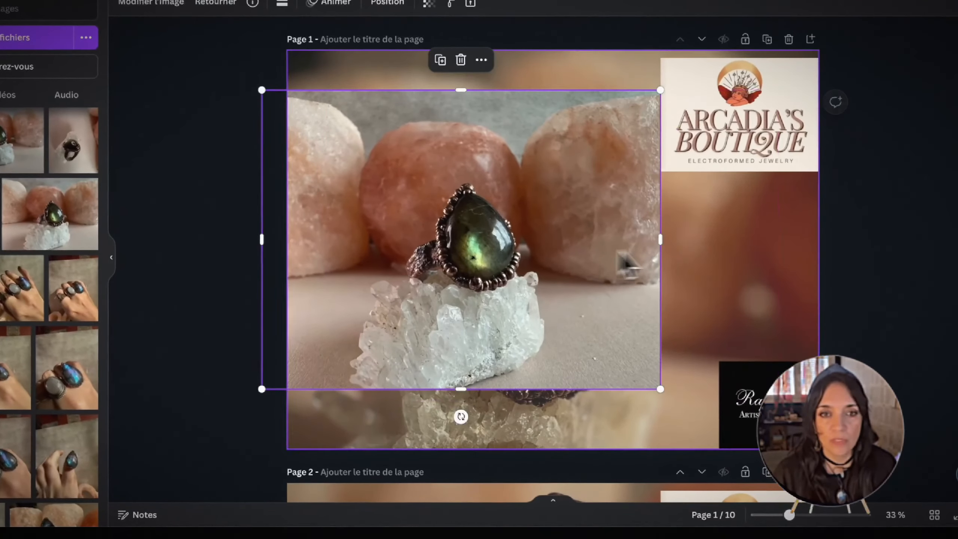
right_click(743, 252)
left_click(760, 212)
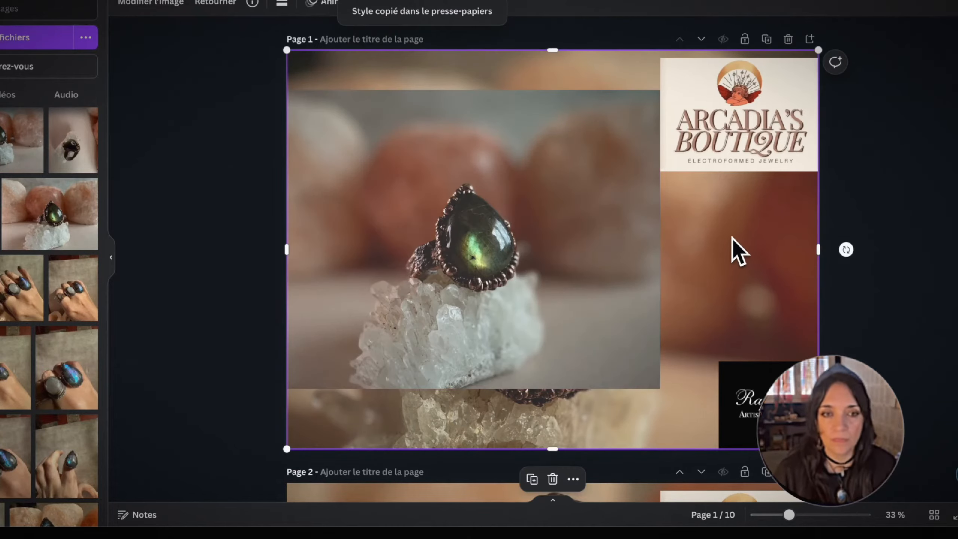
Delete page 1's old photo, then align the new photo with the page's upper-left corner and enlarge it to fill the page
key("BackSpace")
left_click_drag(577, 248, 600, 221)
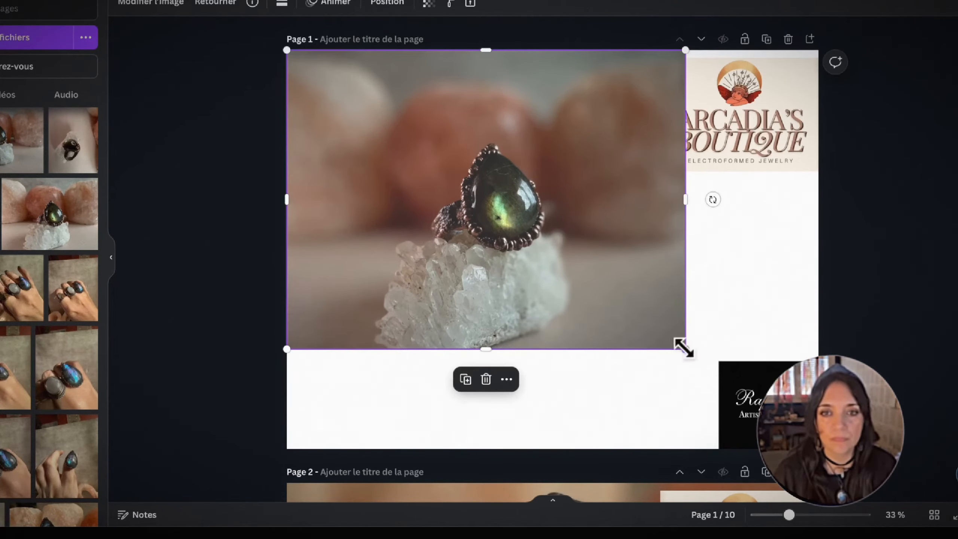
left_click_drag(685, 349, 818, 449)
Move page 1's new ring photo beneath both logos in the layer order
left_click(876, 337)
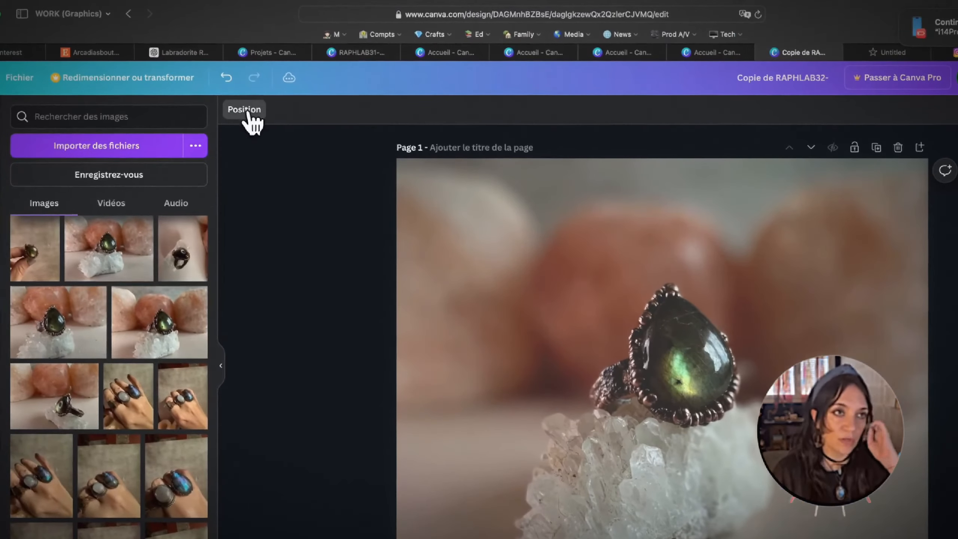
left_click(120, 16)
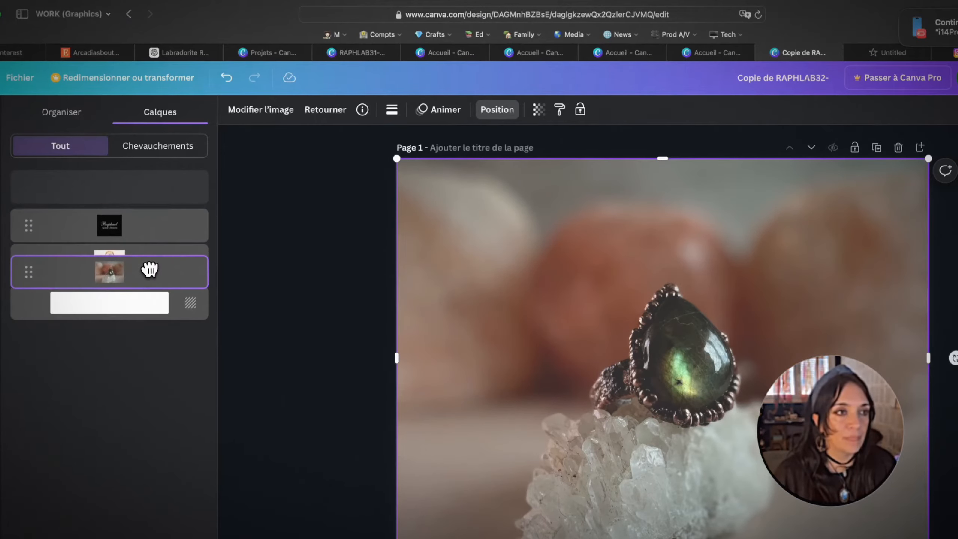
left_click_drag(150, 269, 150, 264)
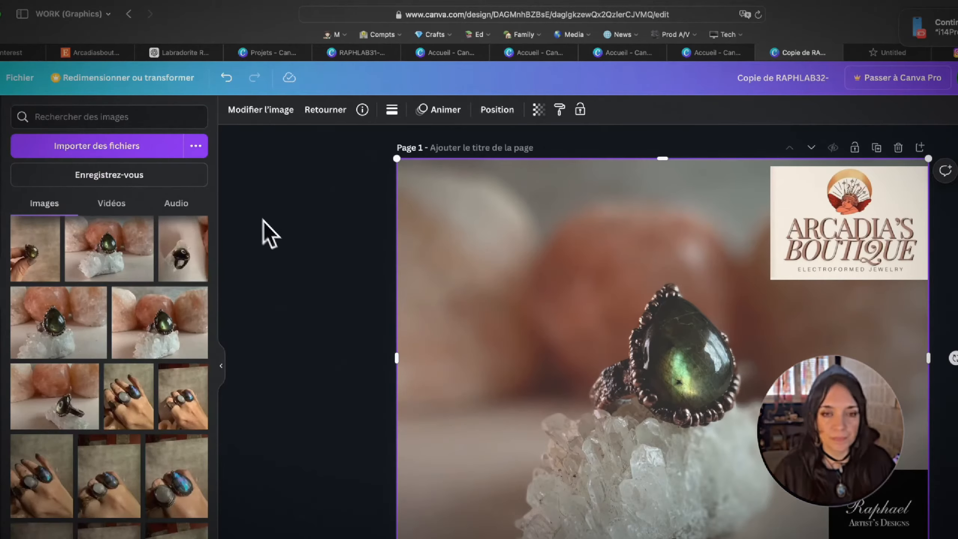
scroll(735, 302, "down", 5)
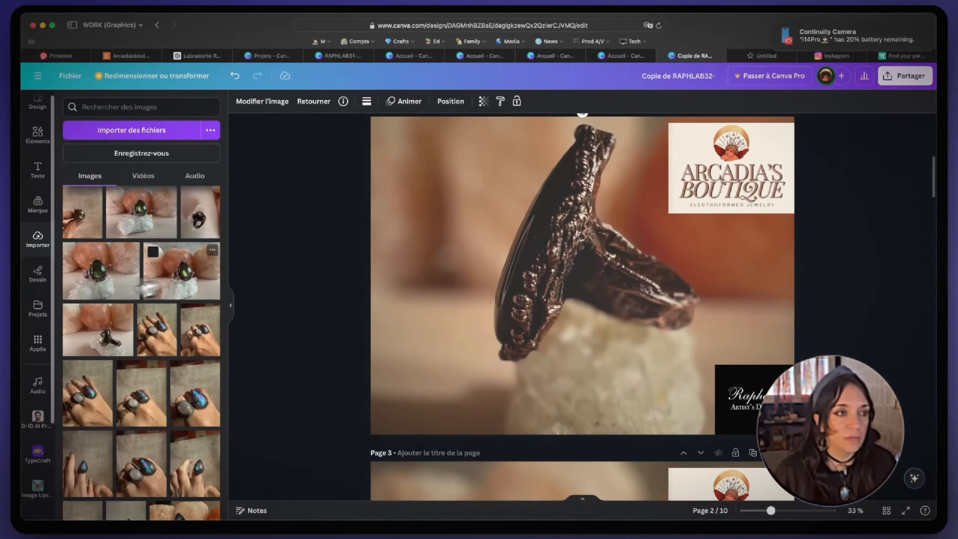
scroll(198, 272, "up", 2)
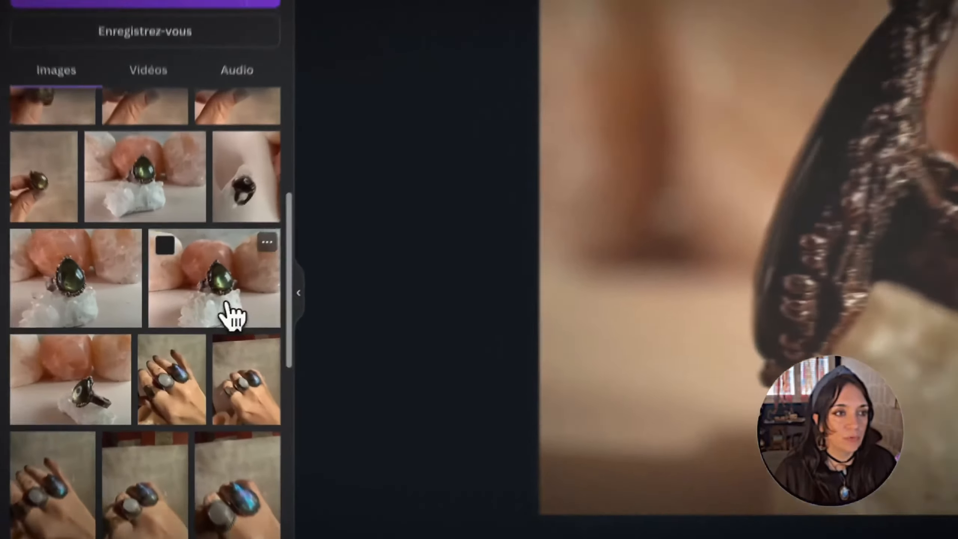
left_click(187, 311)
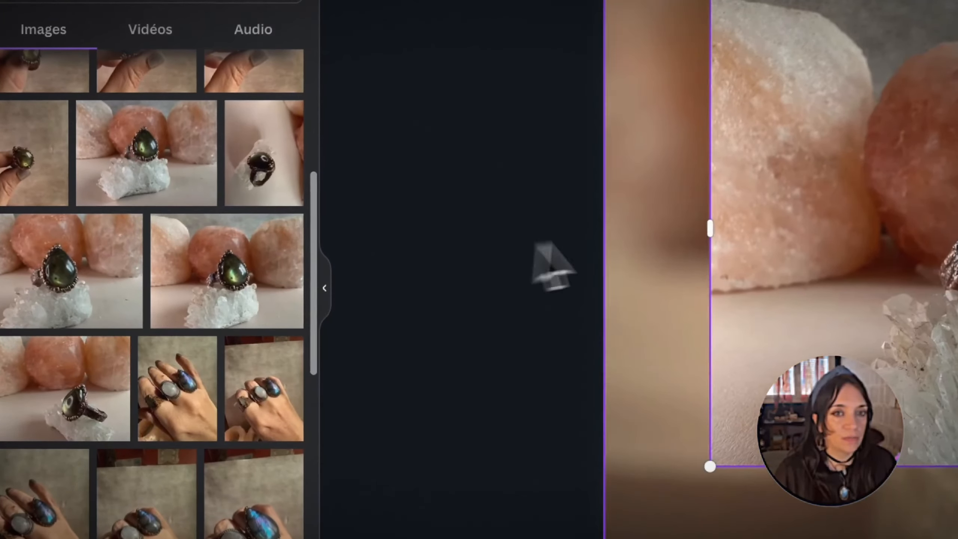
scroll(659, 252, "up", 3)
scroll(648, 245, "down", 2)
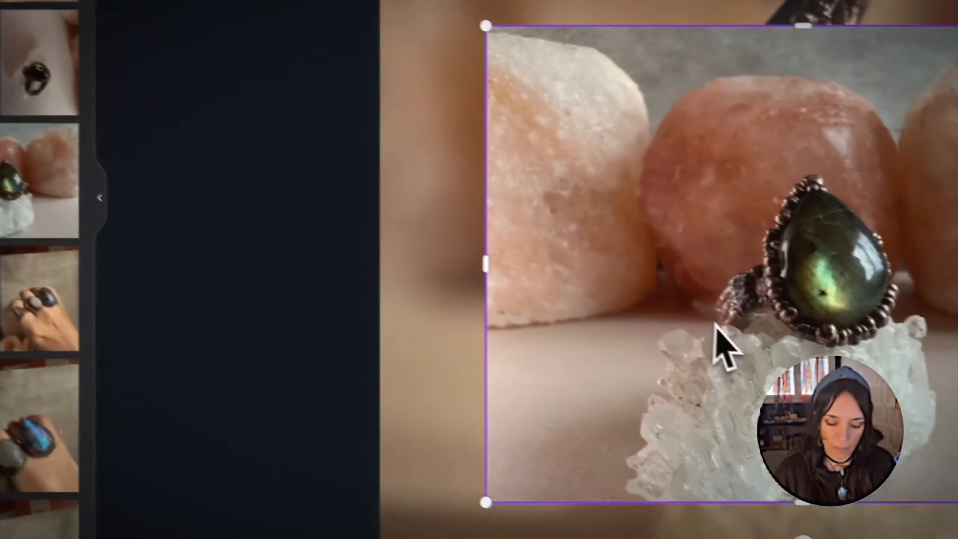
key("BackSpace")
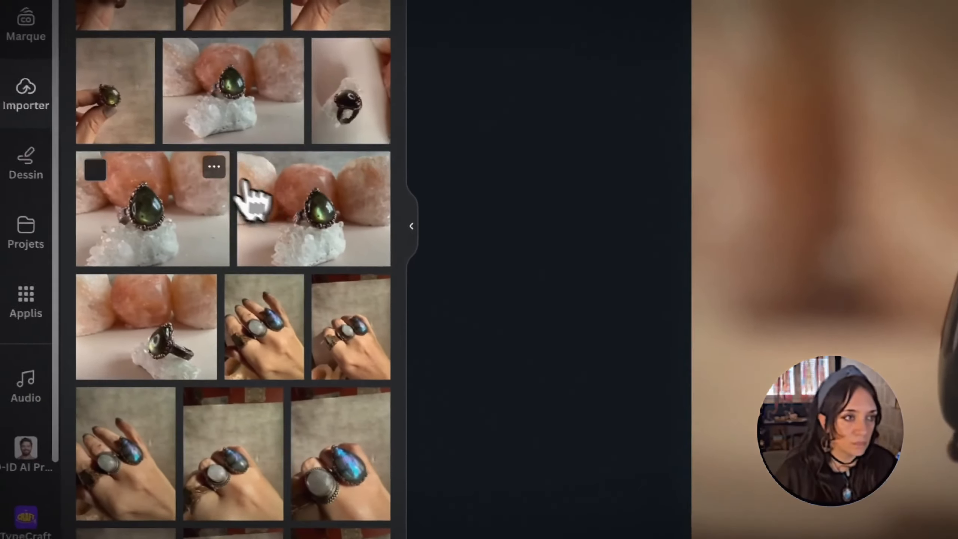
key("ctrl+z")
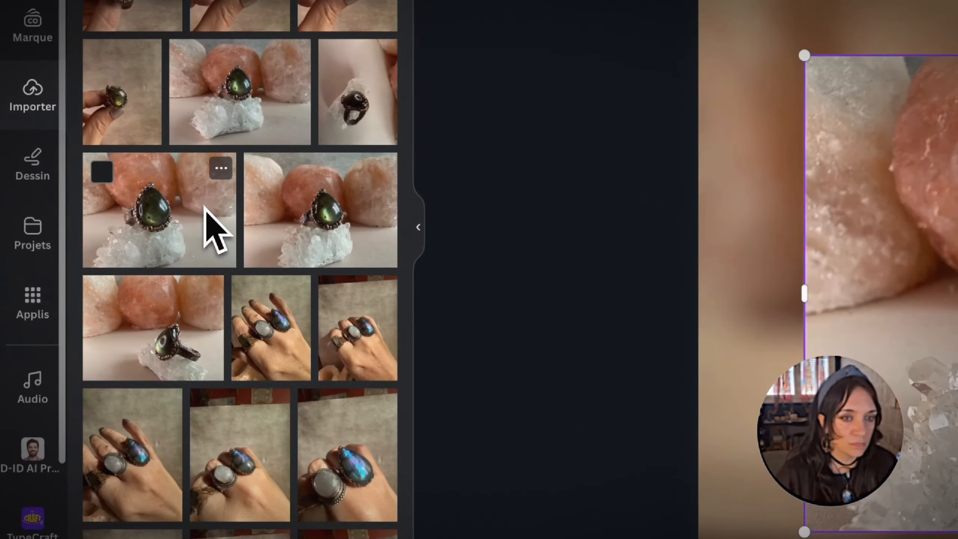
key("BackSpace")
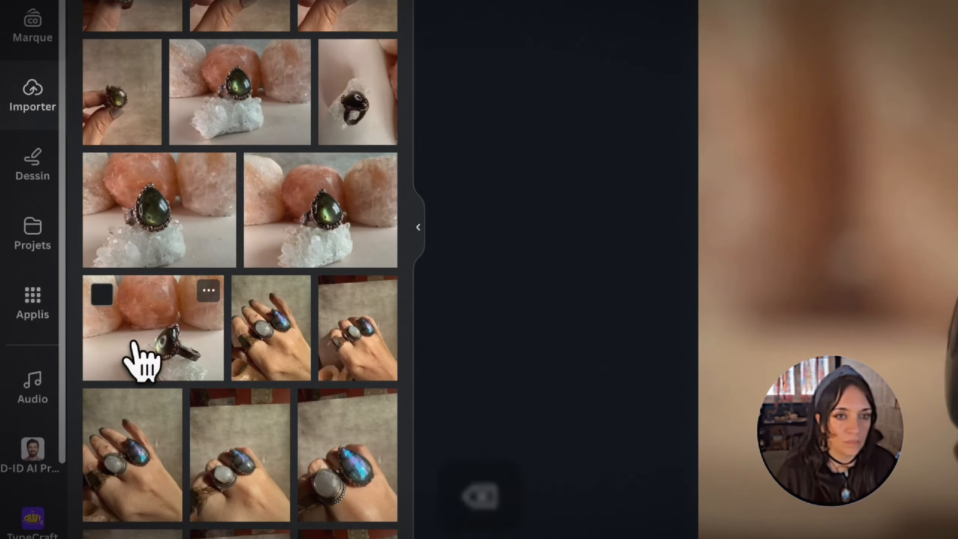
Insert the side-view green labradorite ring photo on page 2 and apply the style copied from the existing photo
key("ctrl+z")
right_click(317, 301)
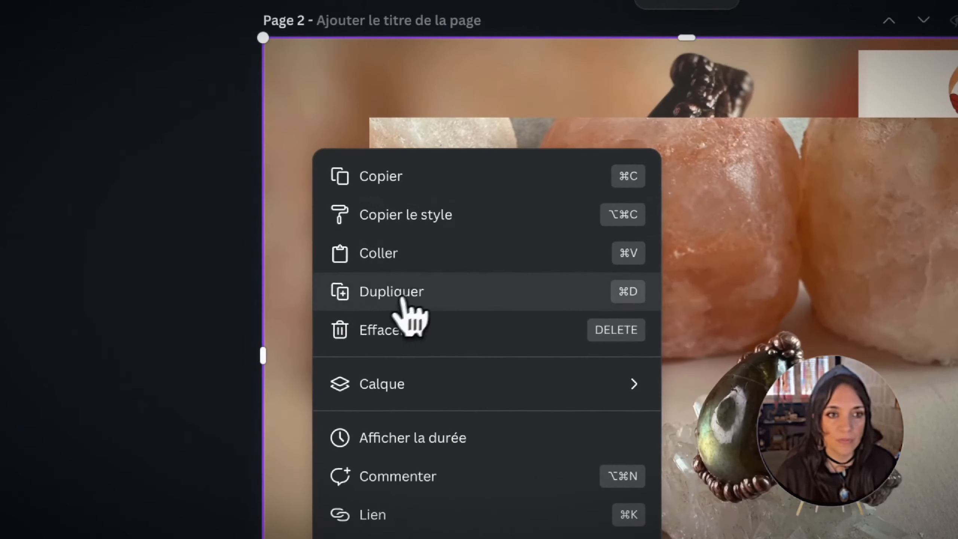
left_click(437, 223)
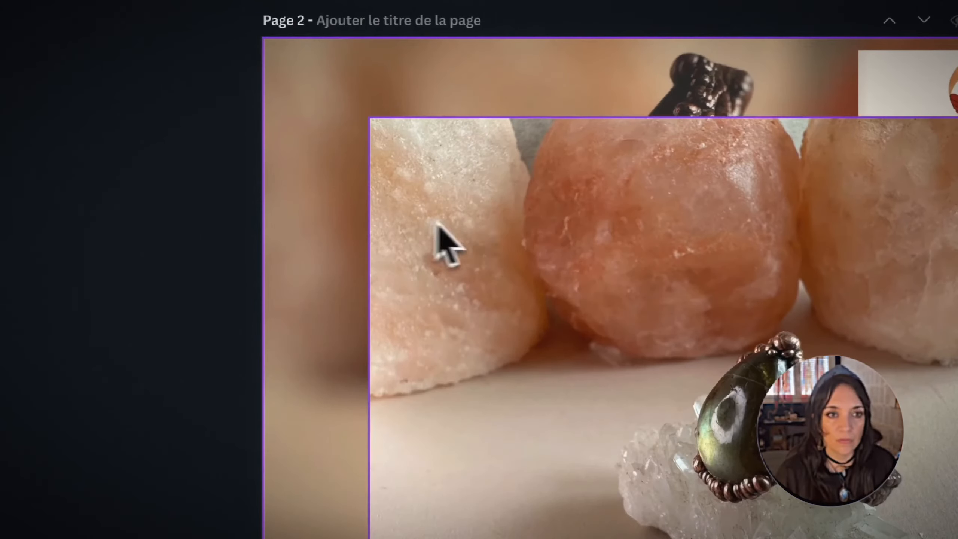
left_click(549, 229)
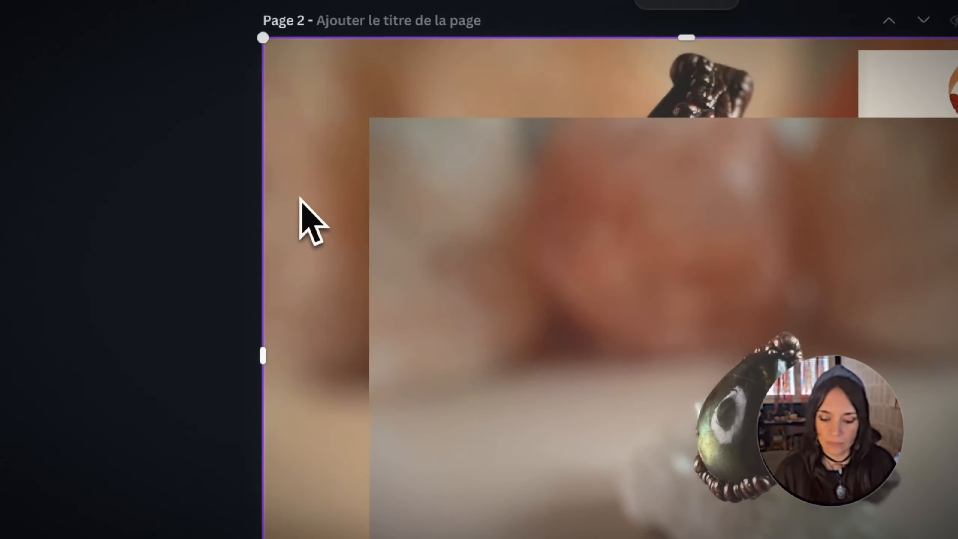
Delete page 2's old photo, then align the new photo with the page's upper-left corner and enlarge it to fill the page
key("BackSpace")
left_click_drag(639, 232, 534, 149)
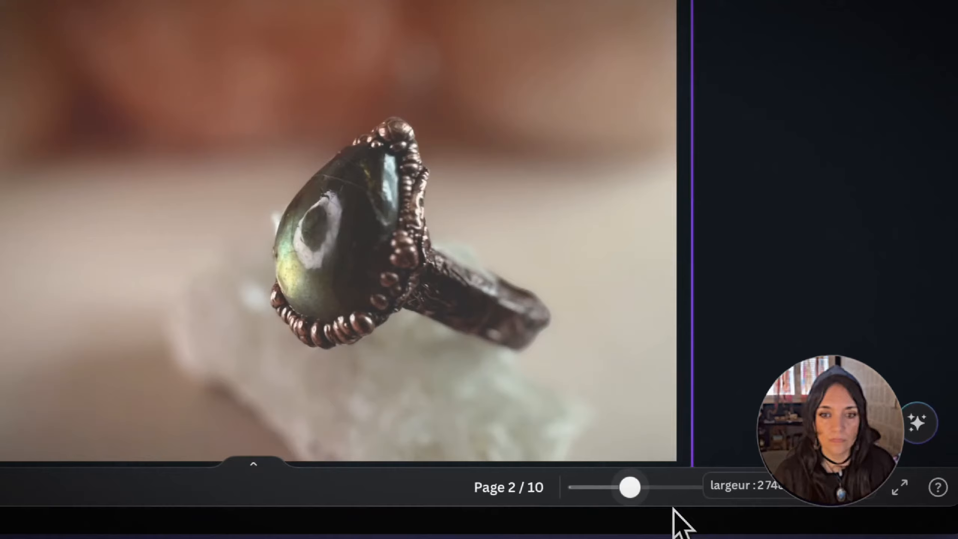
mouse_move(674, 509)
left_mouse_down()
mouse_move(637, 480)
mouse_move(662, 510)
left_mouse_up()
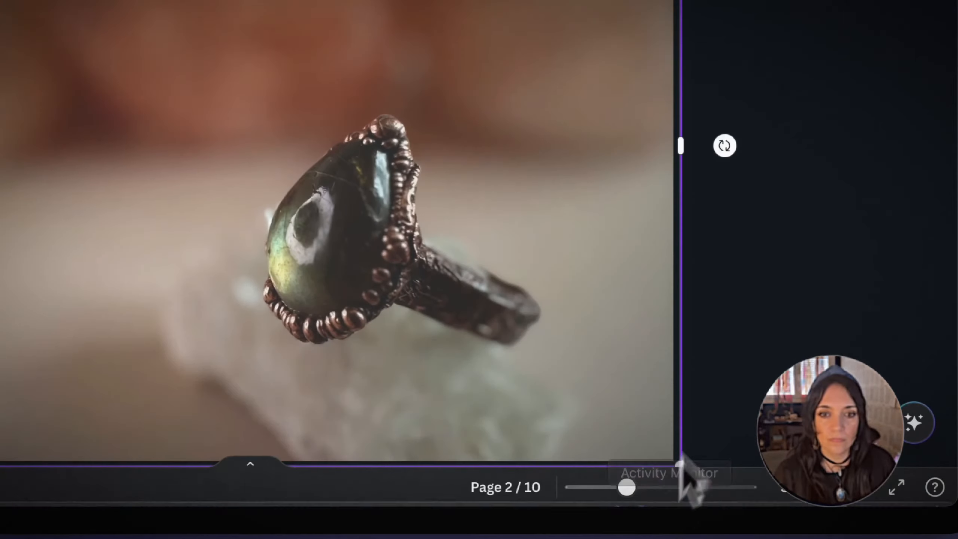
Flip page 2's new ring photo horizontally and move it beneath both logos in the layer order
scroll(725, 331, "down", 2)
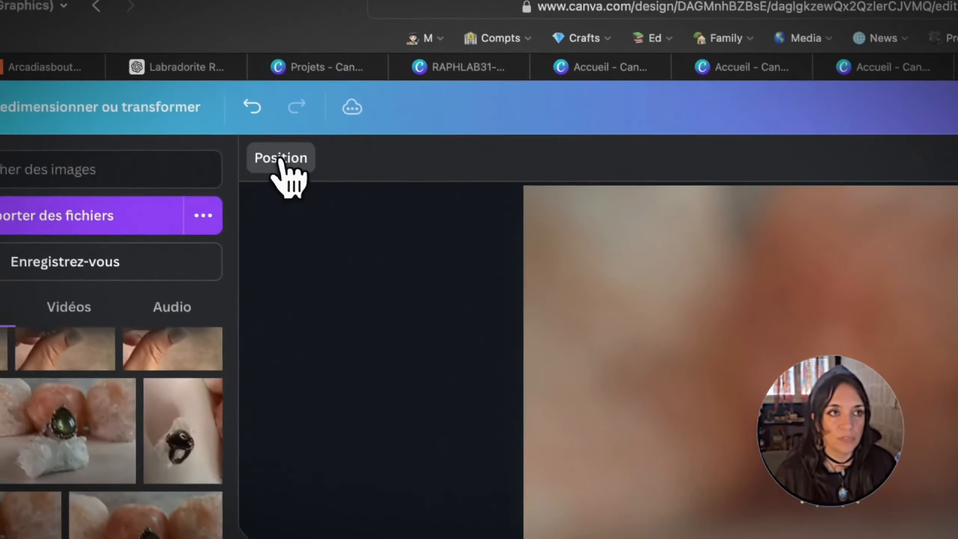
left_click(283, 166)
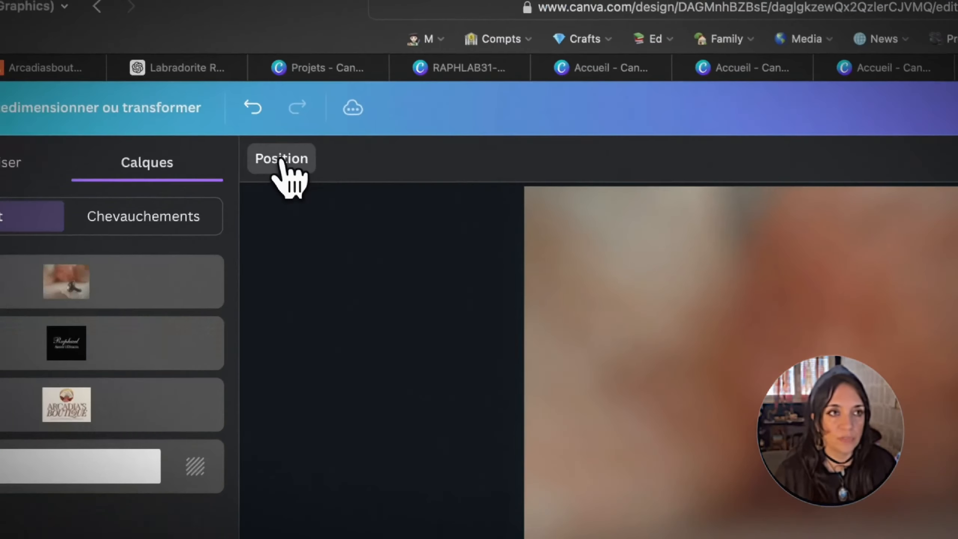
left_click(662, 351)
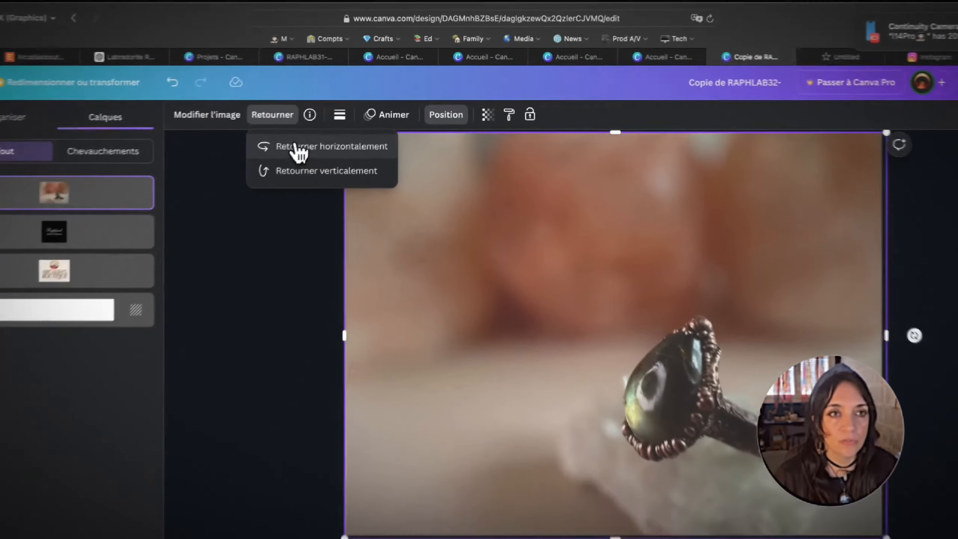
left_click(333, 130)
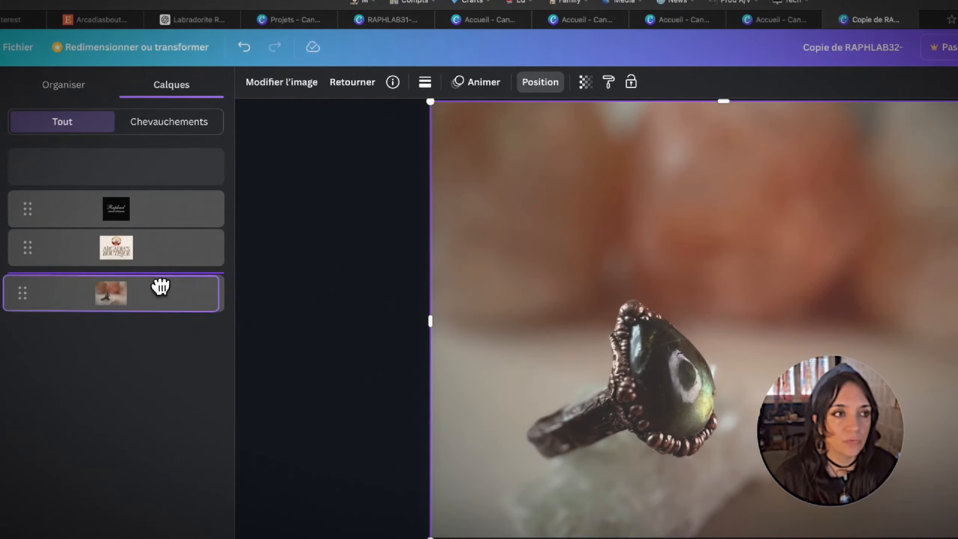
left_click(346, 255)
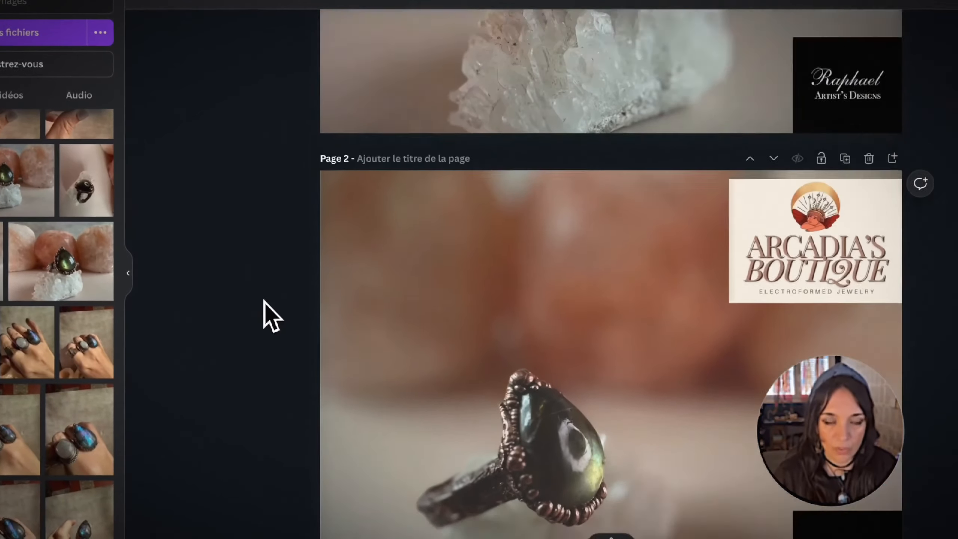
Compare pages 1 and 2, then shrink page 2's photo slightly to fit the page edges
scroll(264, 302, "up", 8)
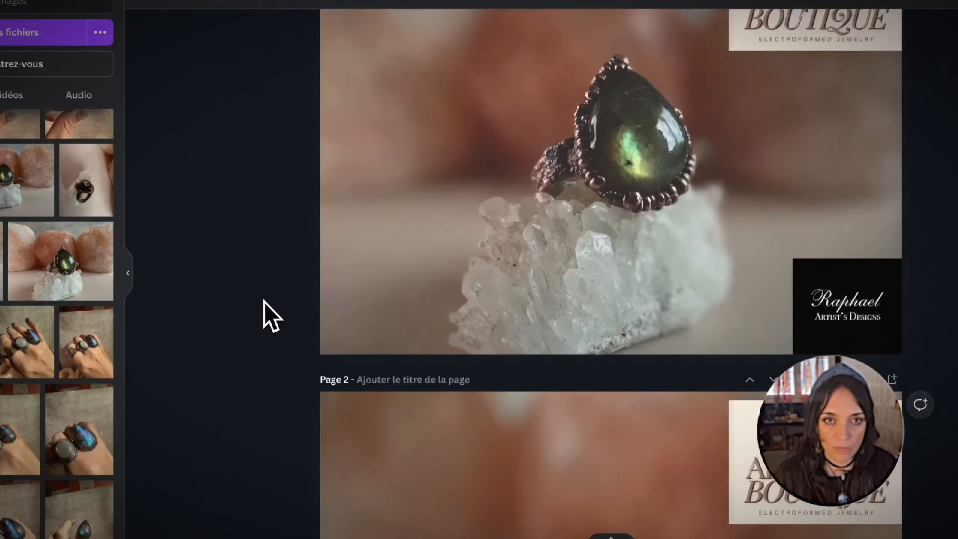
scroll(266, 301, "down", 15)
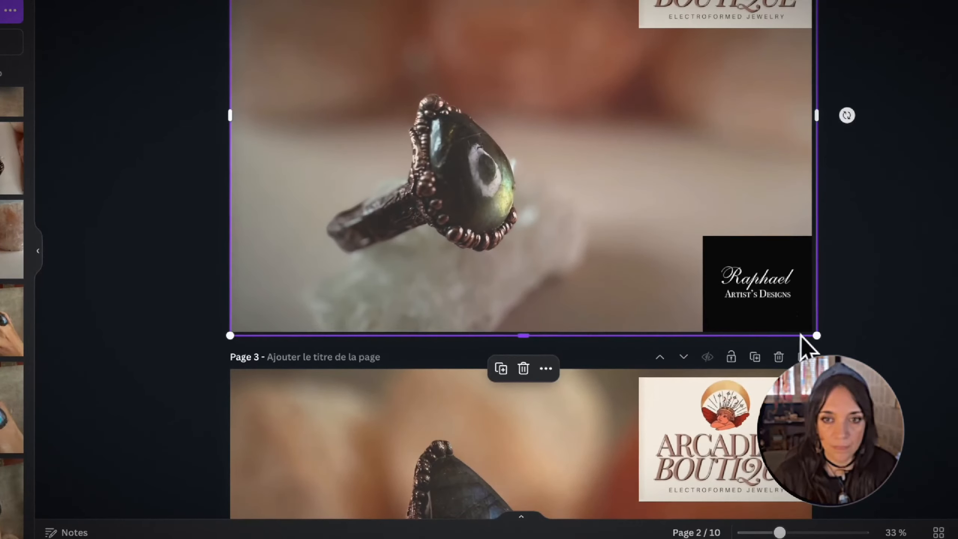
left_click_drag(817, 333, 814, 329)
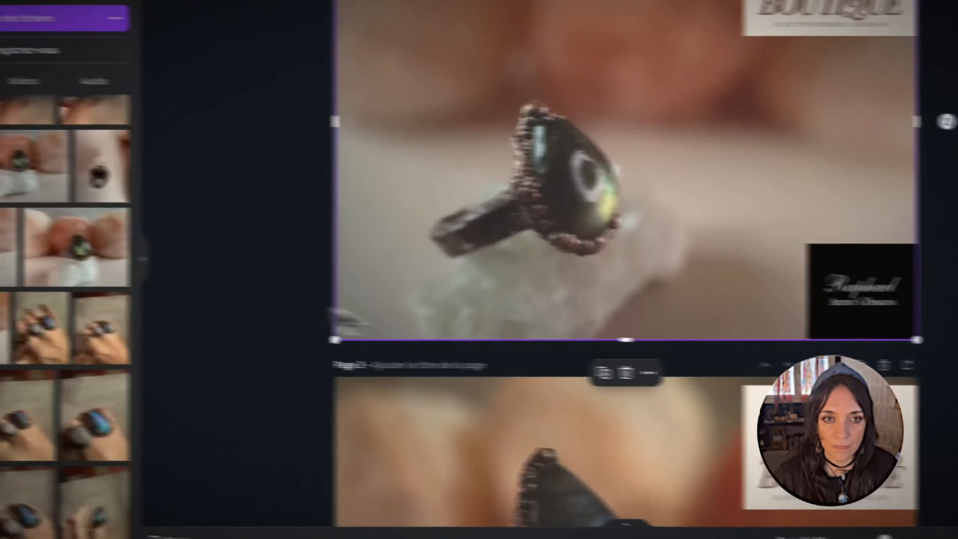
Insert the portrait photo of the ring lying on the crystal on page 3 and rotate it 90° counterclockwise to landscape
scroll(113, 287, "down", 8)
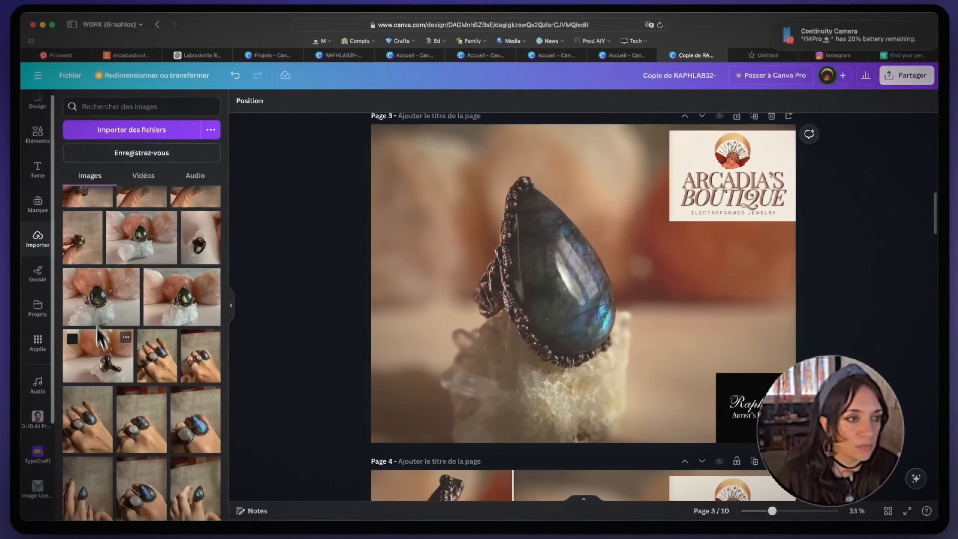
scroll(107, 364, "up", 4)
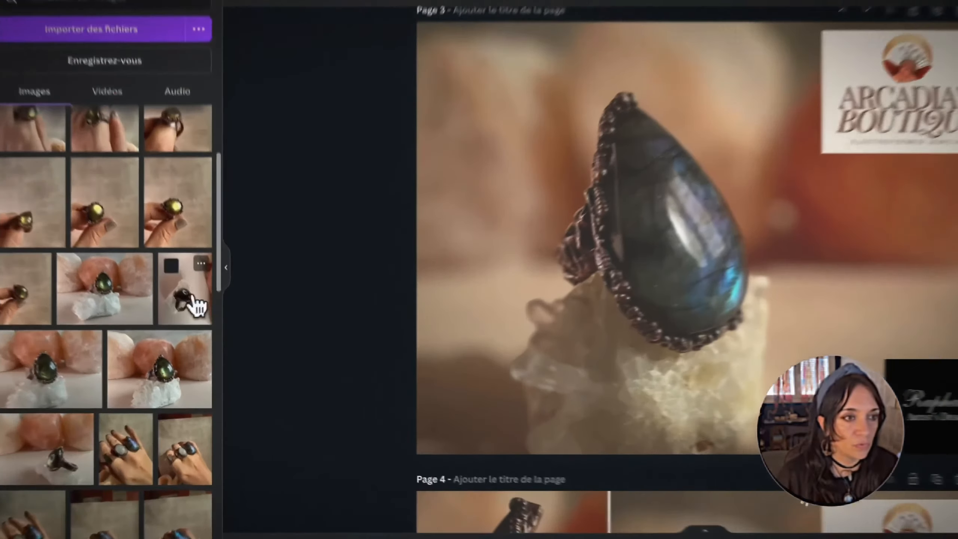
left_click_drag(209, 313, 259, 337)
left_click_drag(267, 302, 708, 301)
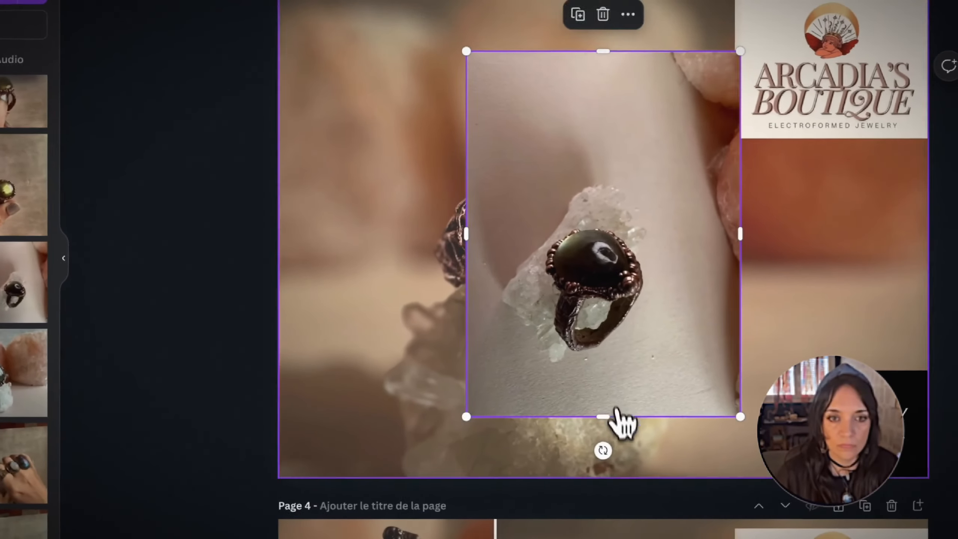
left_click_drag(396, 187, 391, 235)
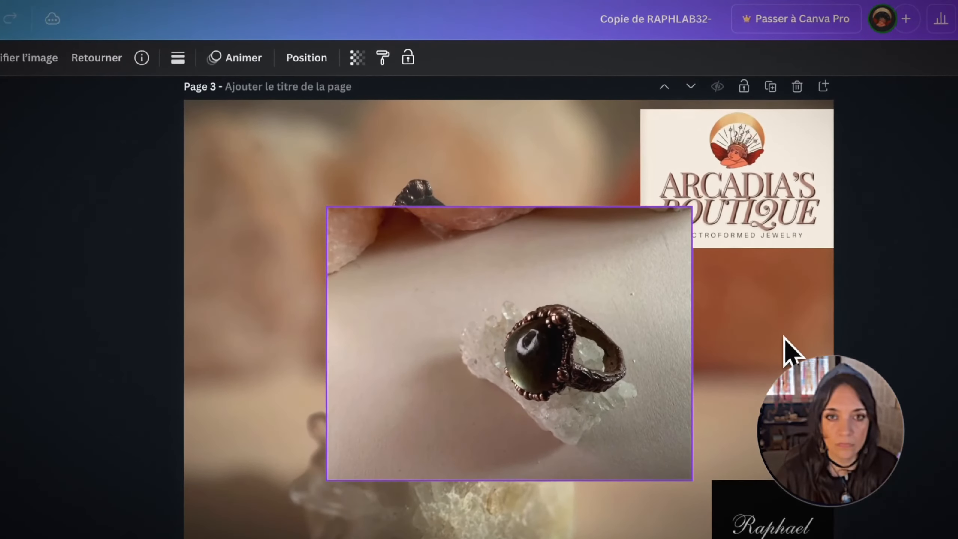
left_click_drag(784, 337, 772, 332)
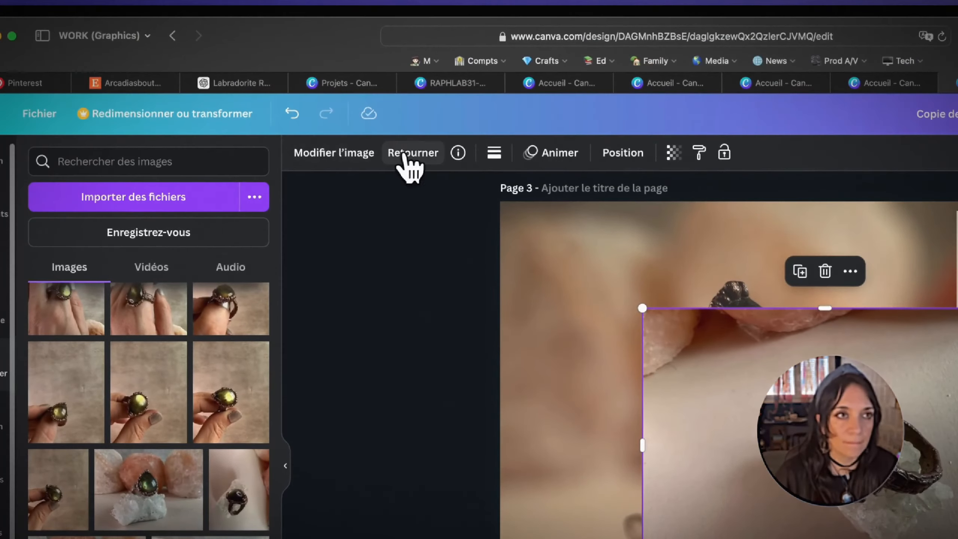
Flip page 3's new photo horizontally and align it with the page's upper-left corner
left_click(362, 167)
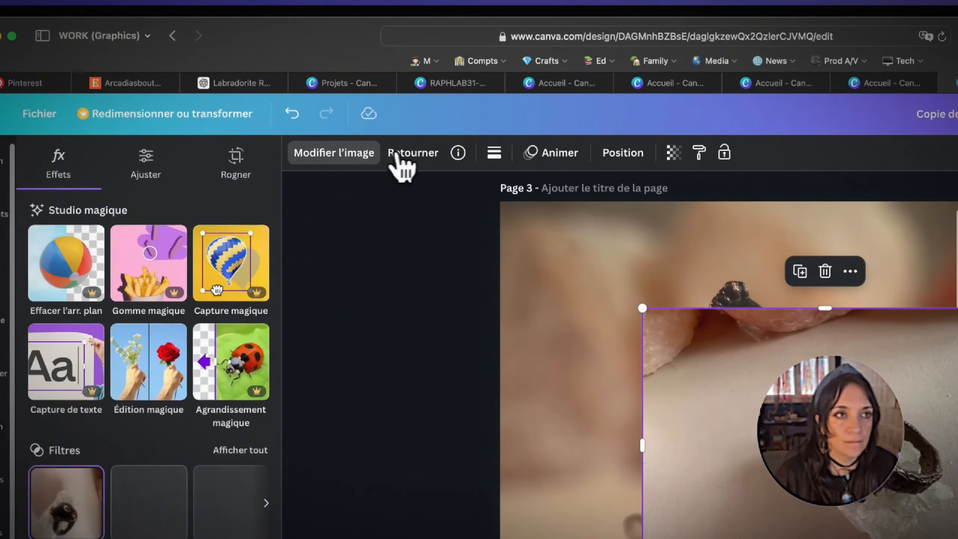
left_click(462, 204)
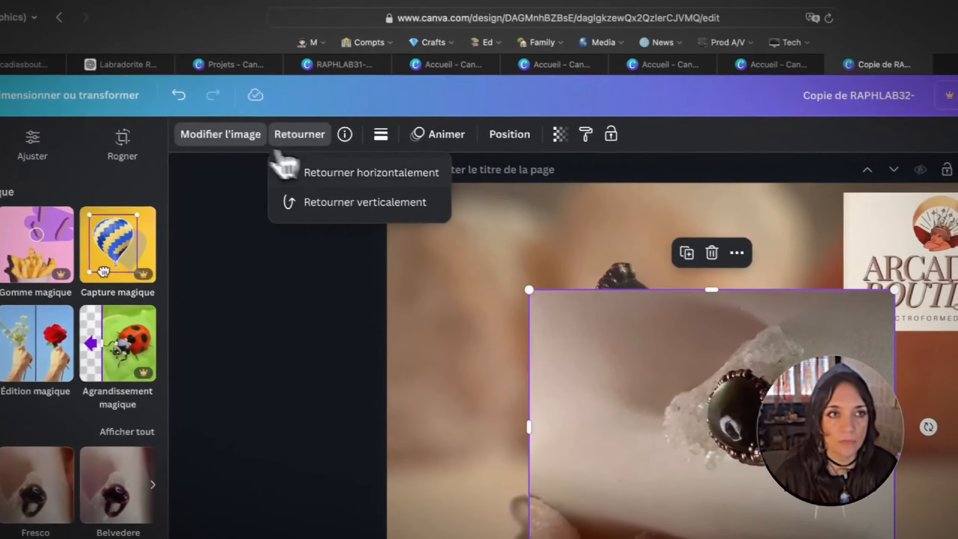
left_click(475, 197)
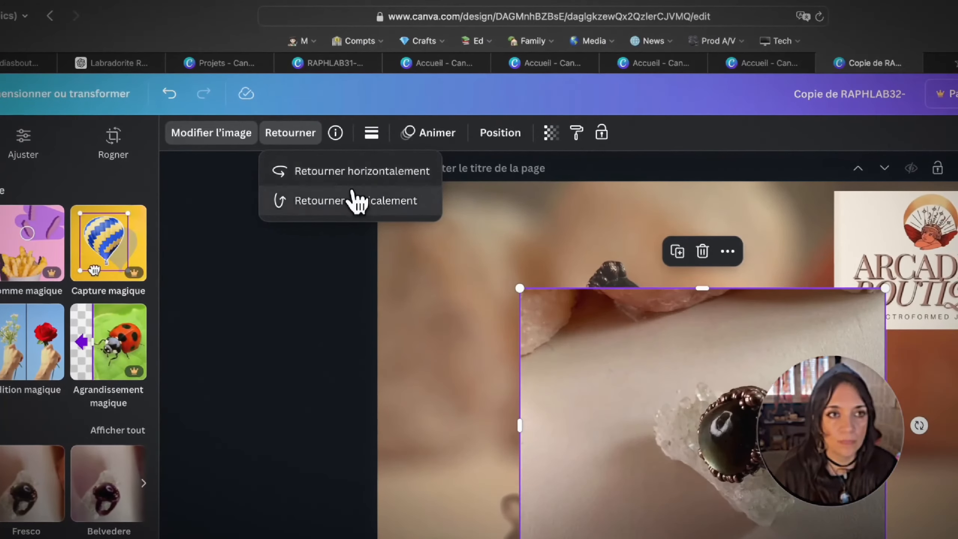
left_click(354, 180)
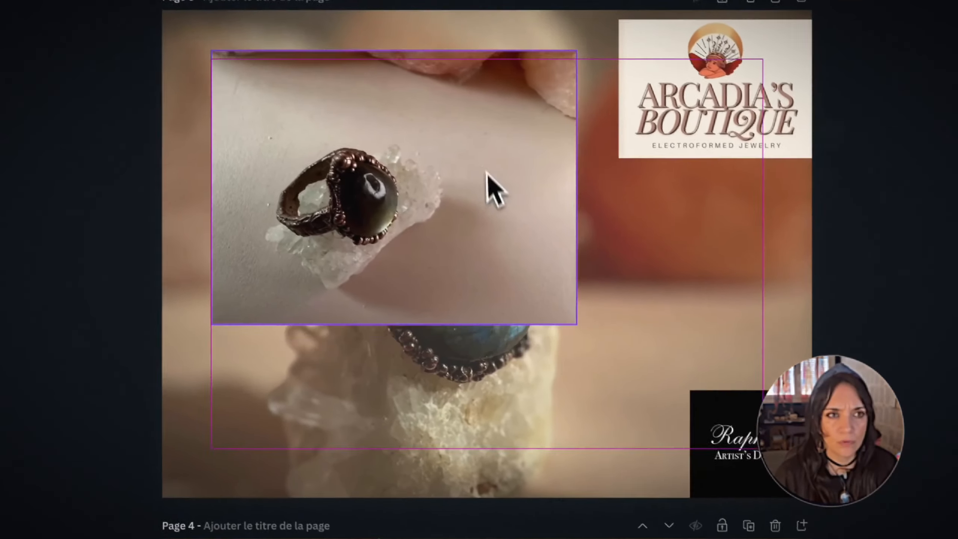
left_click_drag(487, 172, 433, 134)
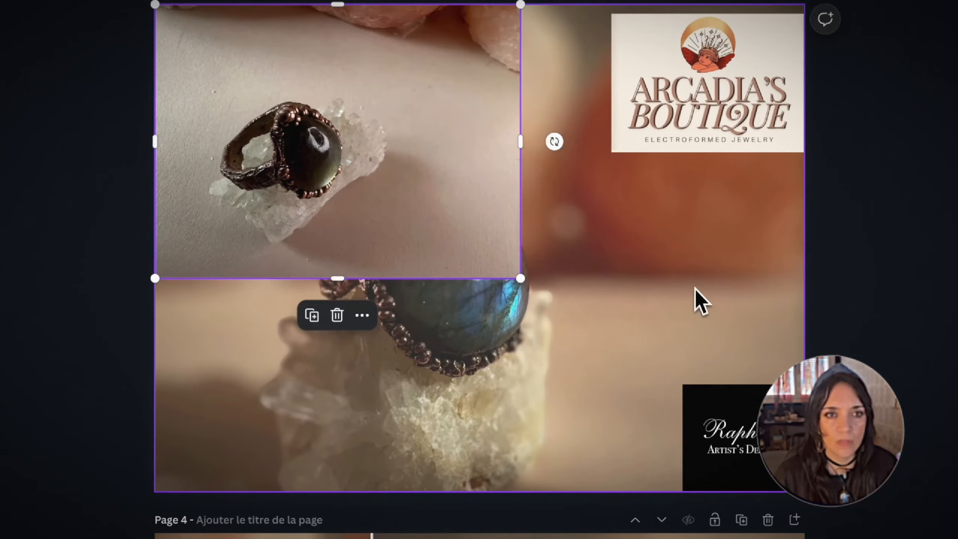
Apply the old photo's copied style to page 3's new photo, then delete the old photo
right_click(695, 300)
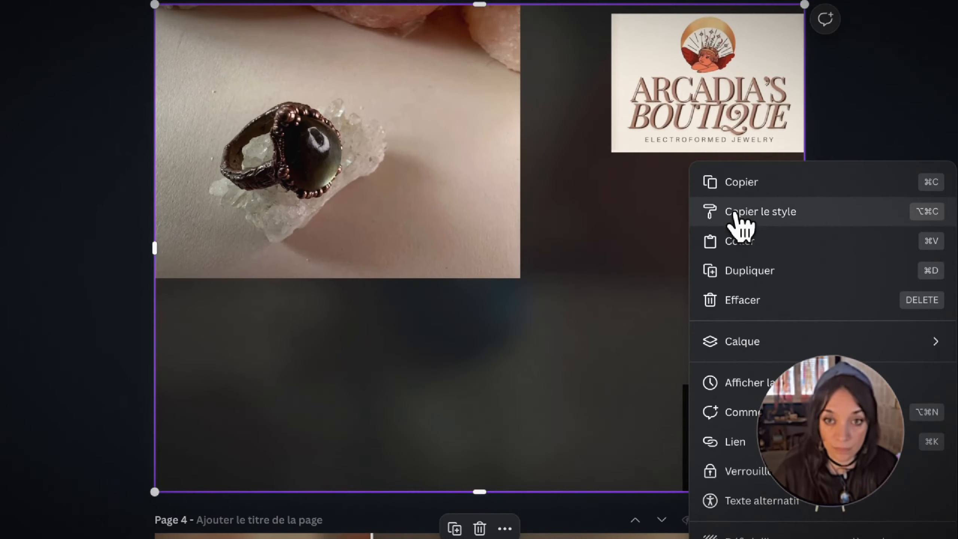
left_click(728, 212)
left_click(438, 178)
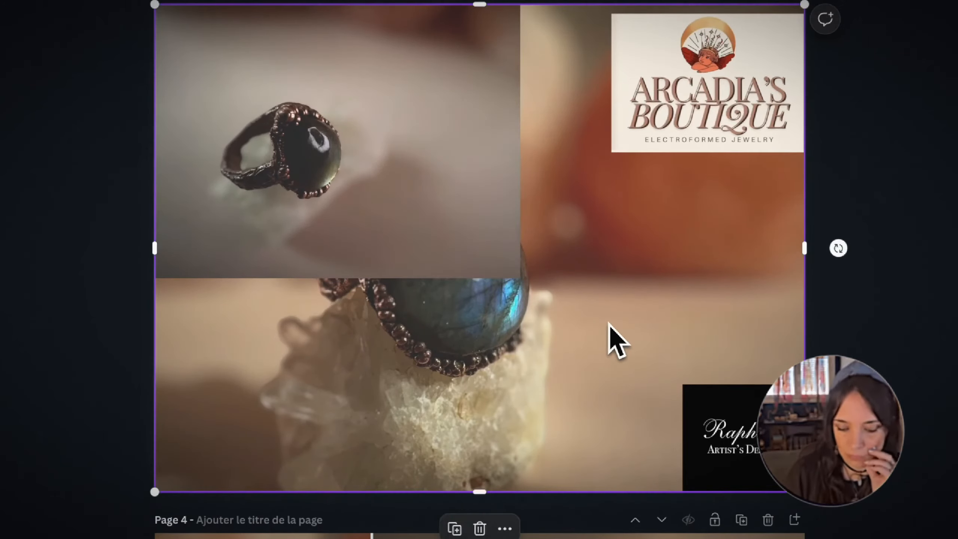
key("BackSpace")
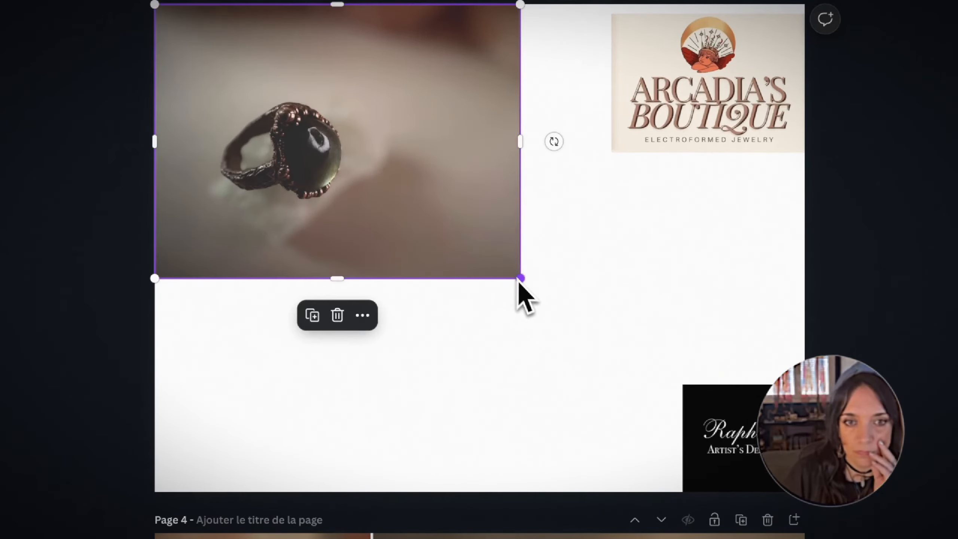
Enlarge page 3's new ring photo to fill the page and move it beneath both logos in the layer order
left_click_drag(624, 374, 778, 538)
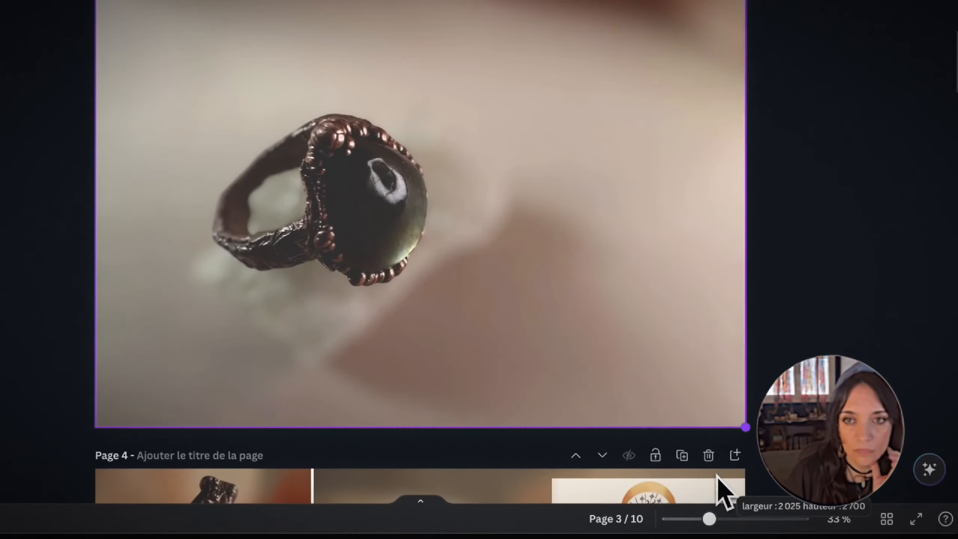
left_click_drag(717, 476, 717, 476)
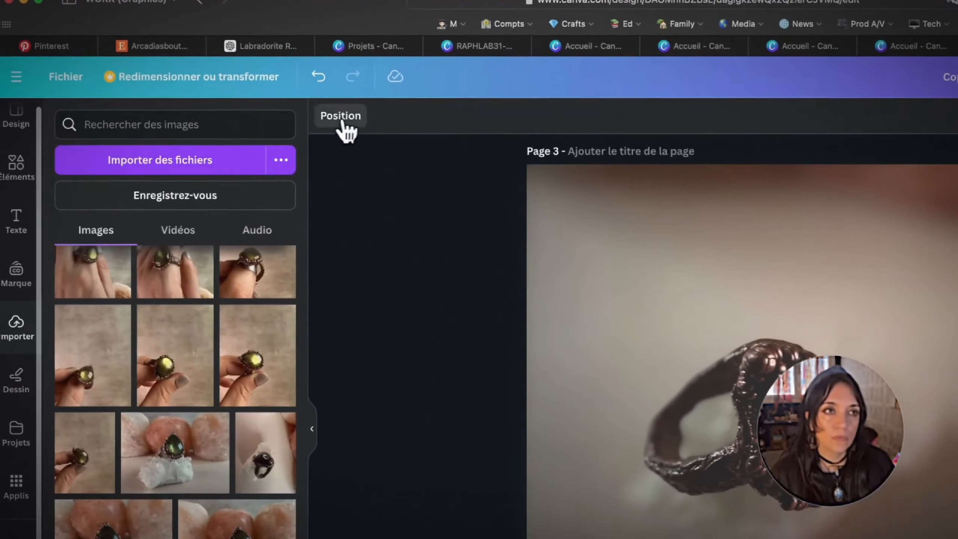
left_click(111, 47)
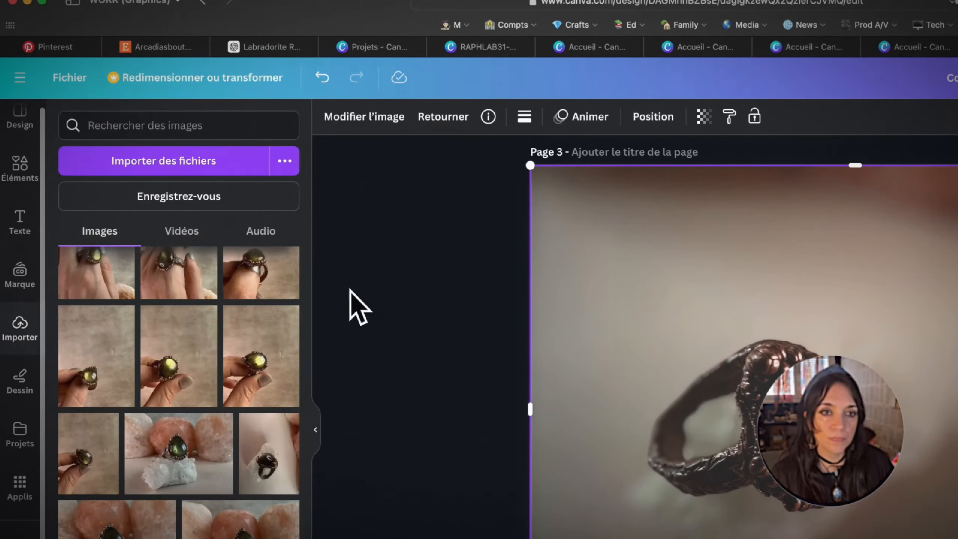
Place front-view green ring photos in page 4's large and upper-left collage frames, shifting the upper-left photo's crop within its frame
scroll(509, 338, "down", 10)
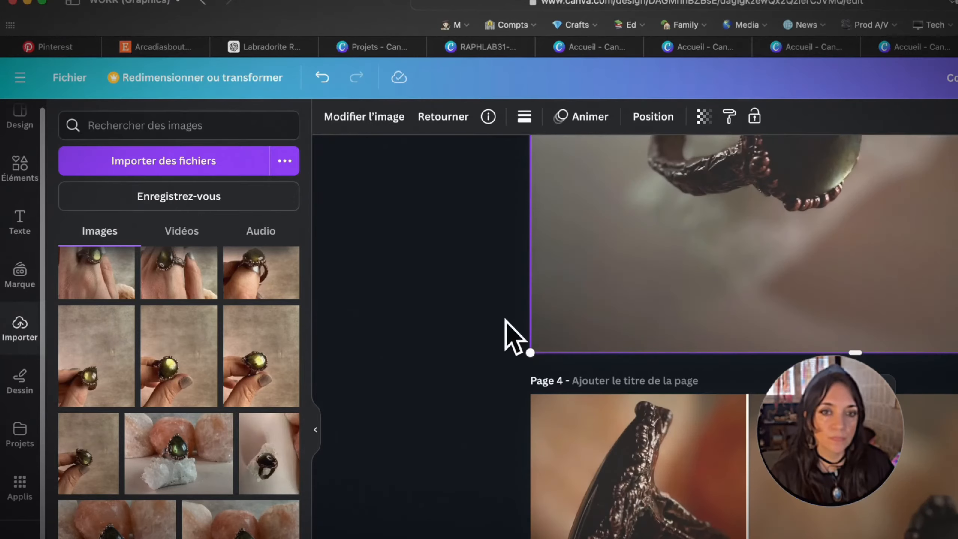
scroll(511, 334, "down", 3)
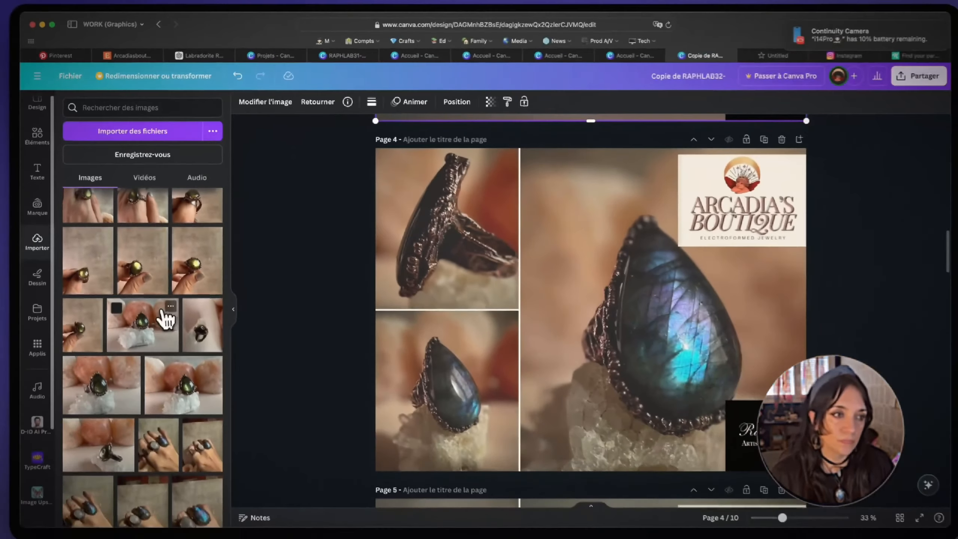
scroll(210, 448, "down", 2)
scroll(162, 316, "down", 1)
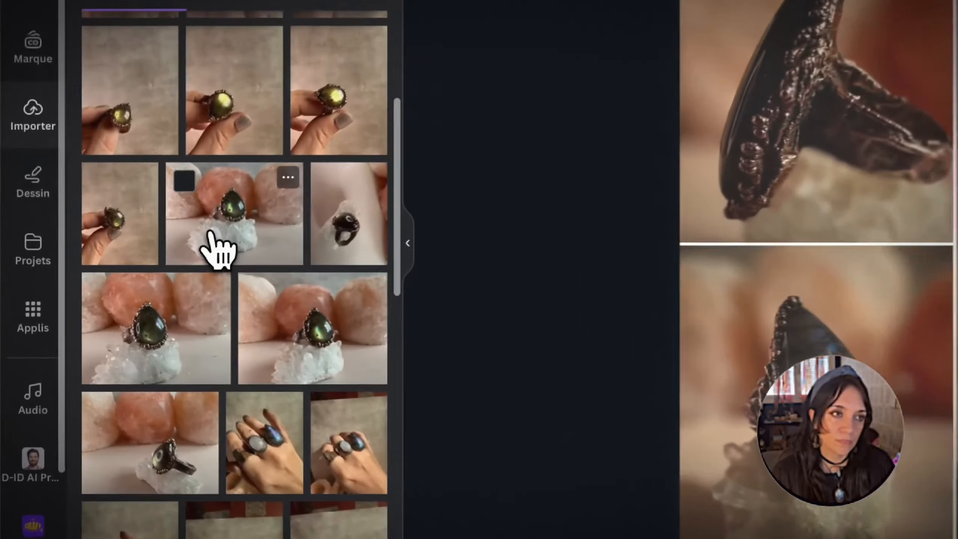
left_click_drag(132, 308, 604, 359)
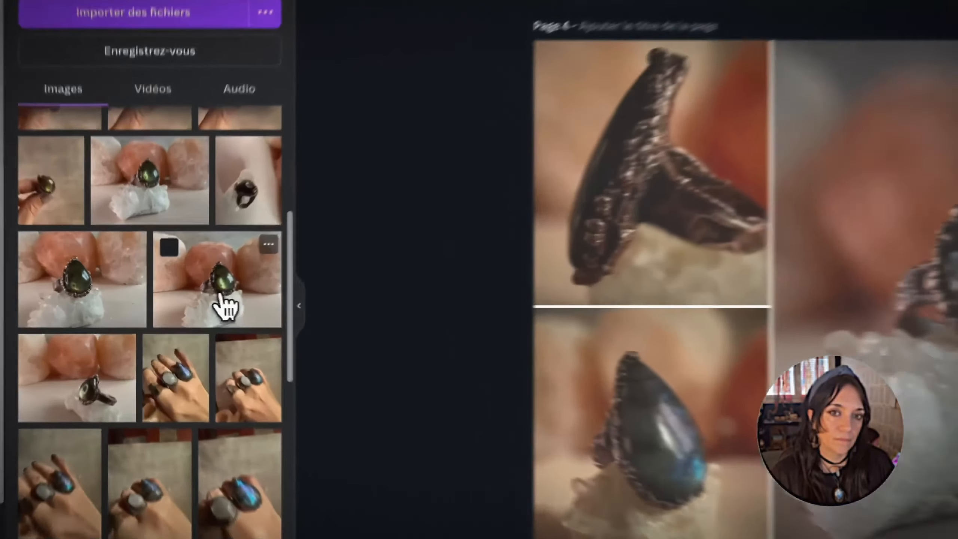
left_click_drag(187, 301, 446, 247)
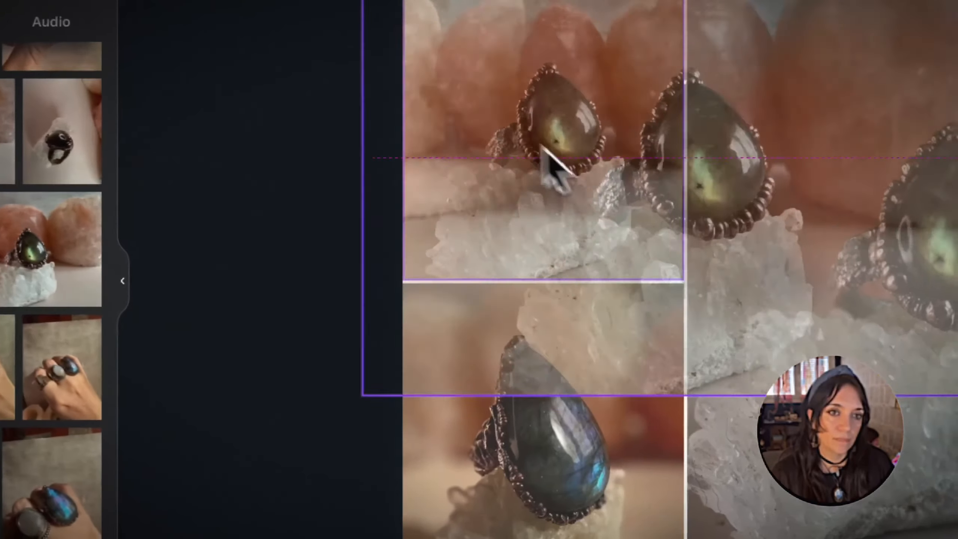
left_click_drag(542, 147, 521, 147)
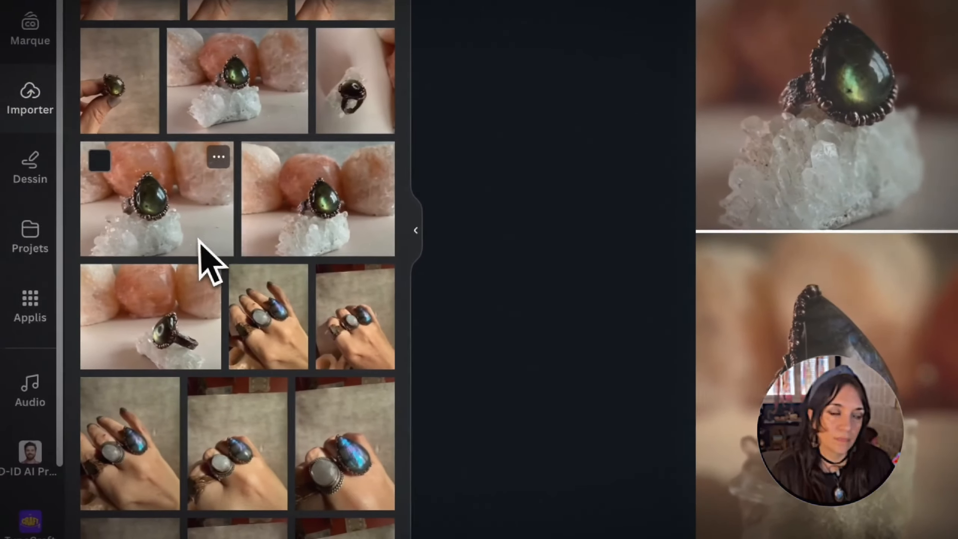
Place the side-view photo of the green ring on crystal in page 4's lower-left collage frame
scroll(209, 252, "down", 2)
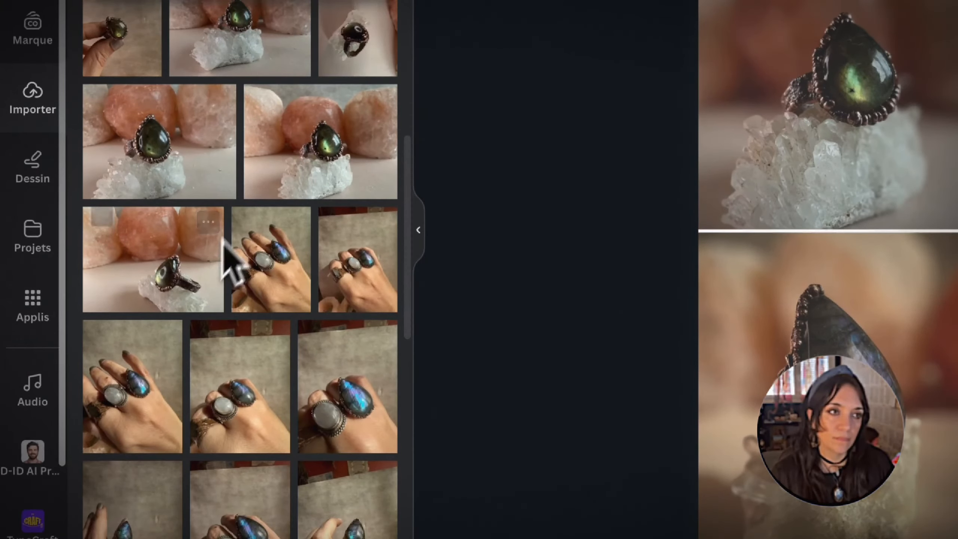
left_click_drag(178, 285, 721, 475)
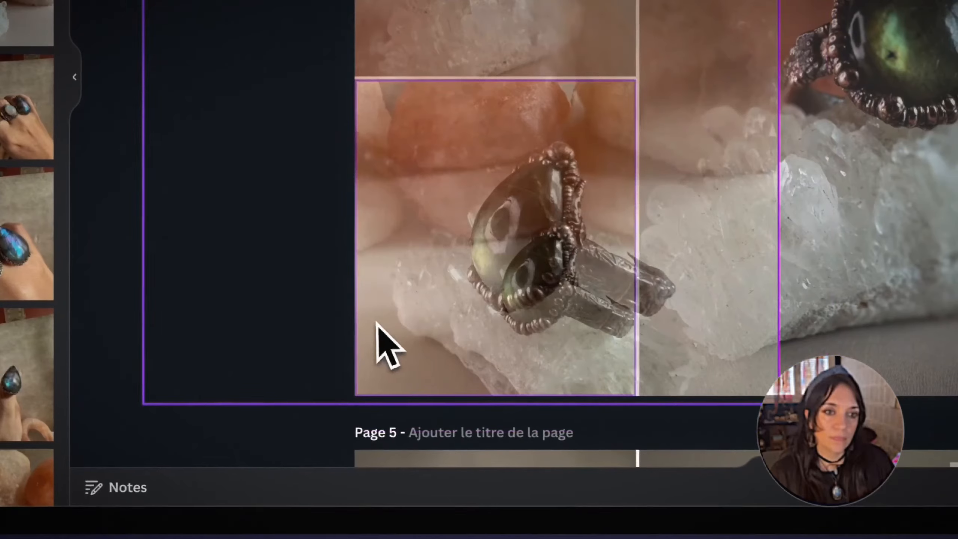
left_click_drag(377, 322, 432, 320)
Place two photos of the green ring held between fingers in page 5's large and upper-left collage frames
scroll(445, 332, "down", 10)
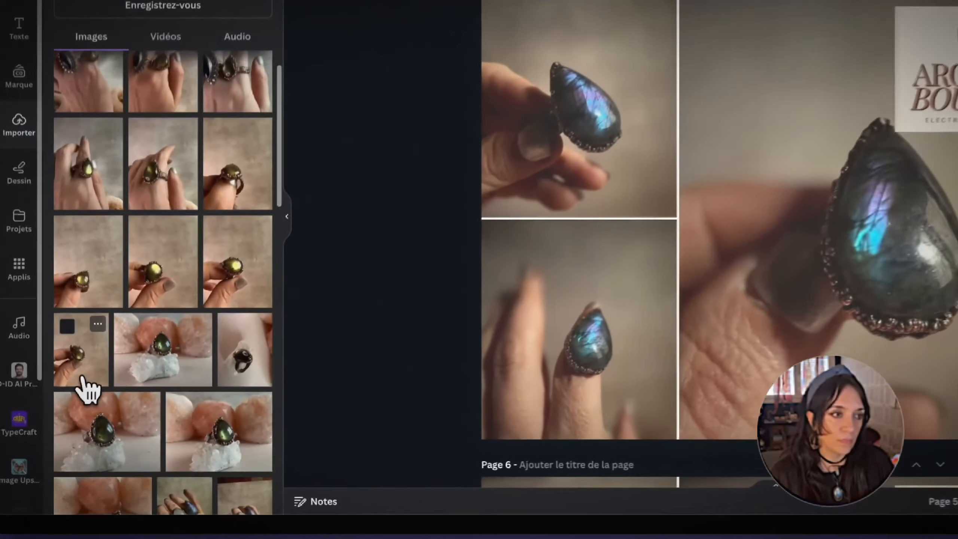
left_click_drag(85, 394, 588, 302)
left_click_drag(702, 298, 739, 305)
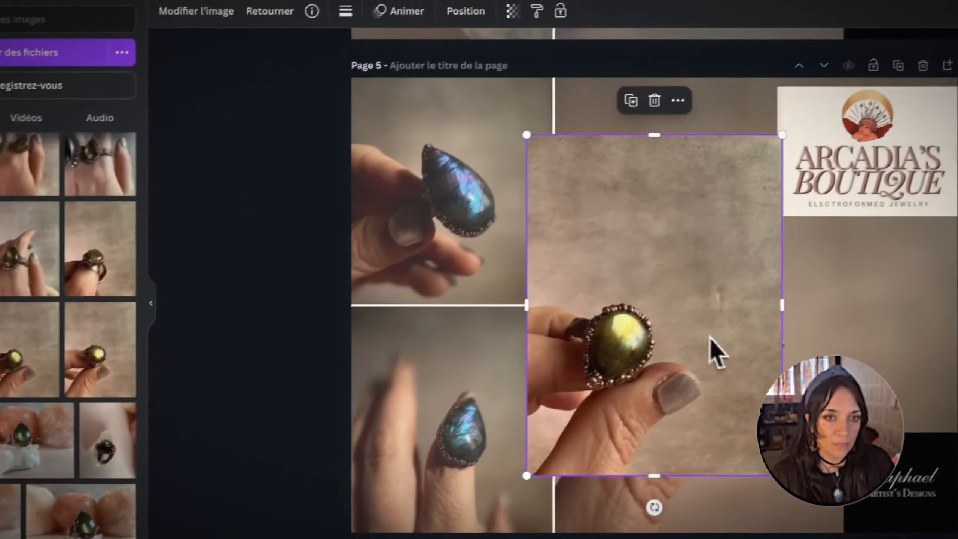
left_click_drag(822, 310, 584, 174)
left_click_drag(451, 211, 361, 263)
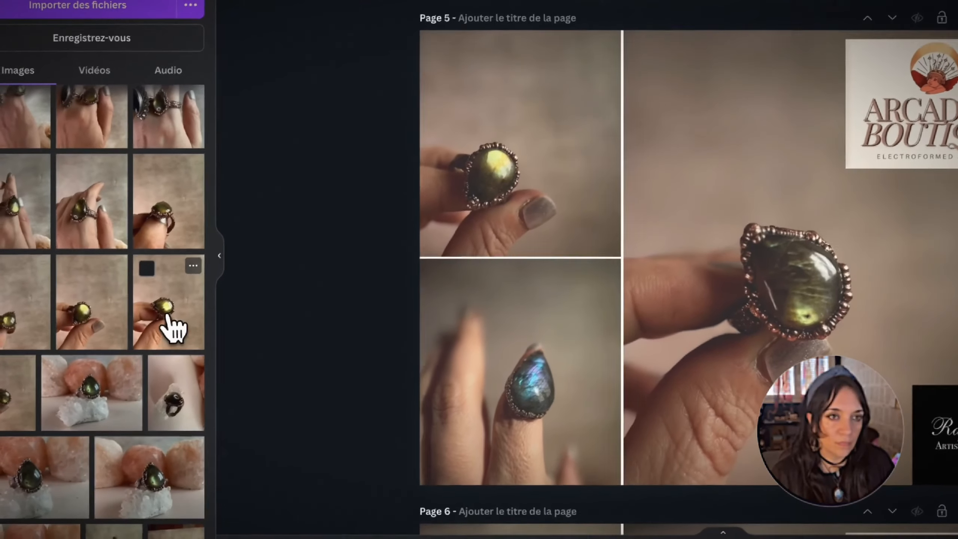
Place another hand-held green ring photo in page 5's lower-left frame and enlarge it within its crop
left_click(86, 373)
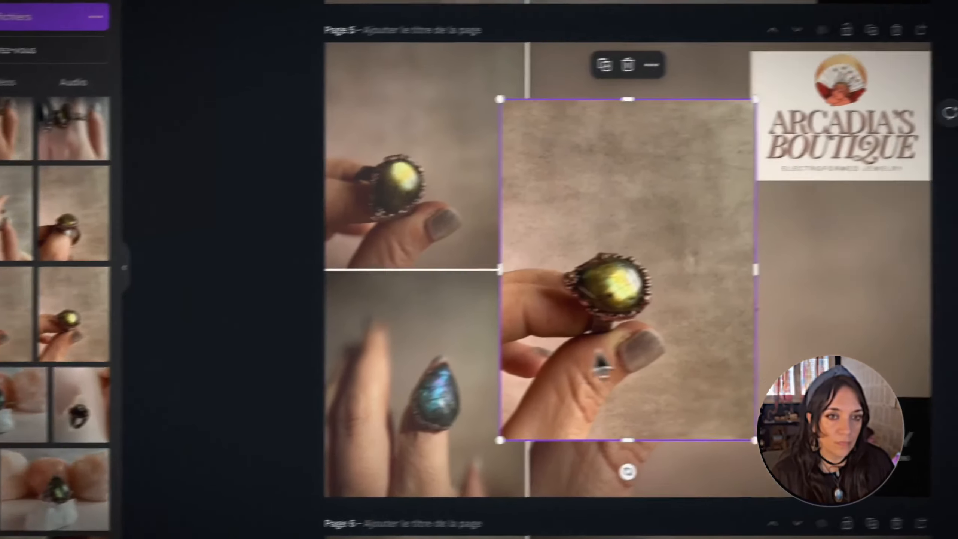
left_click_drag(653, 347, 374, 368)
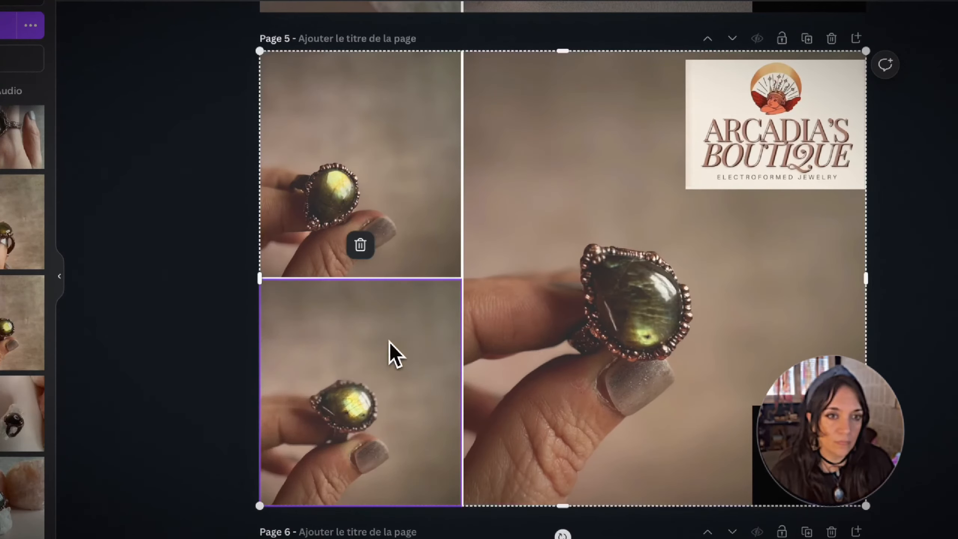
double_click(415, 338)
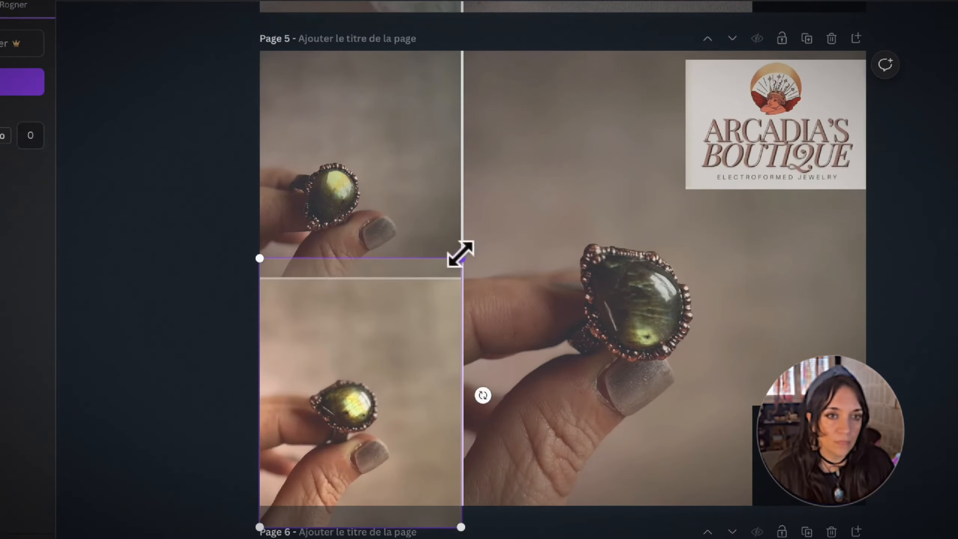
left_click_drag(509, 209, 510, 206)
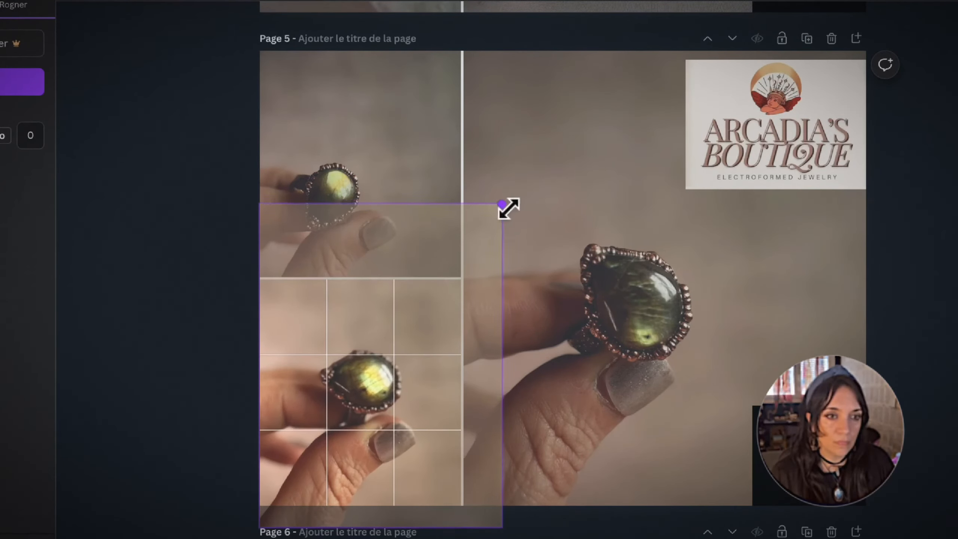
key("Escape")
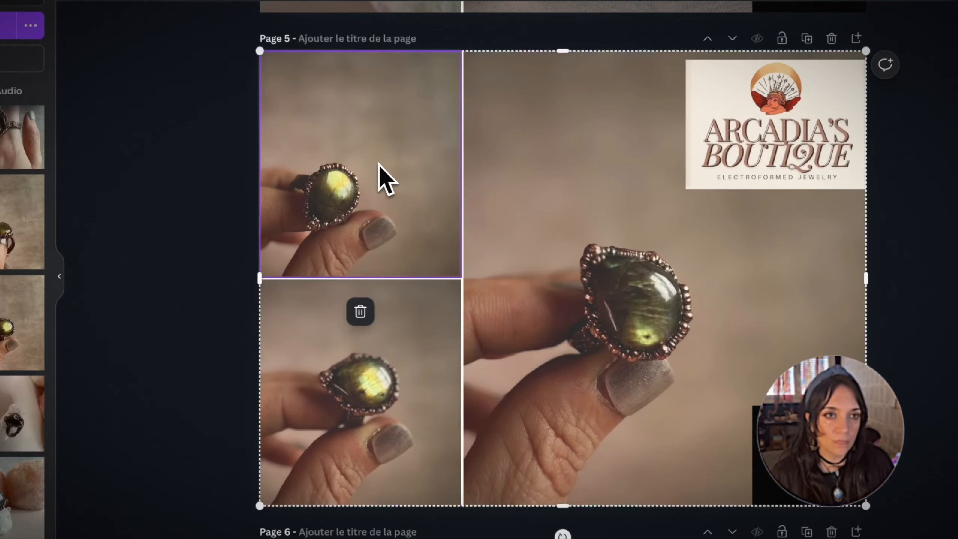
Enlarge page 5's upper-left ring photo within its frame and shift it upward
double_click(408, 242)
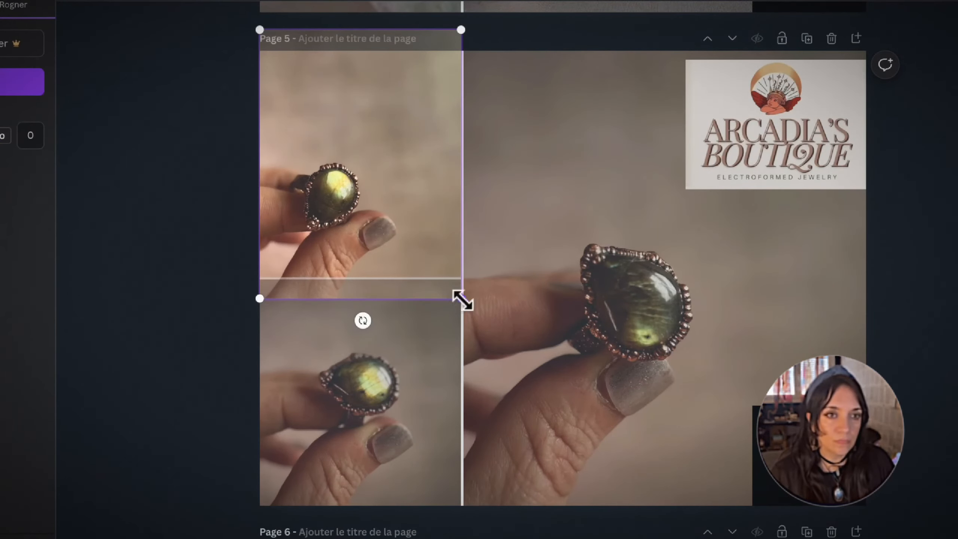
left_click_drag(461, 300, 506, 353)
left_click_drag(395, 213, 393, 177)
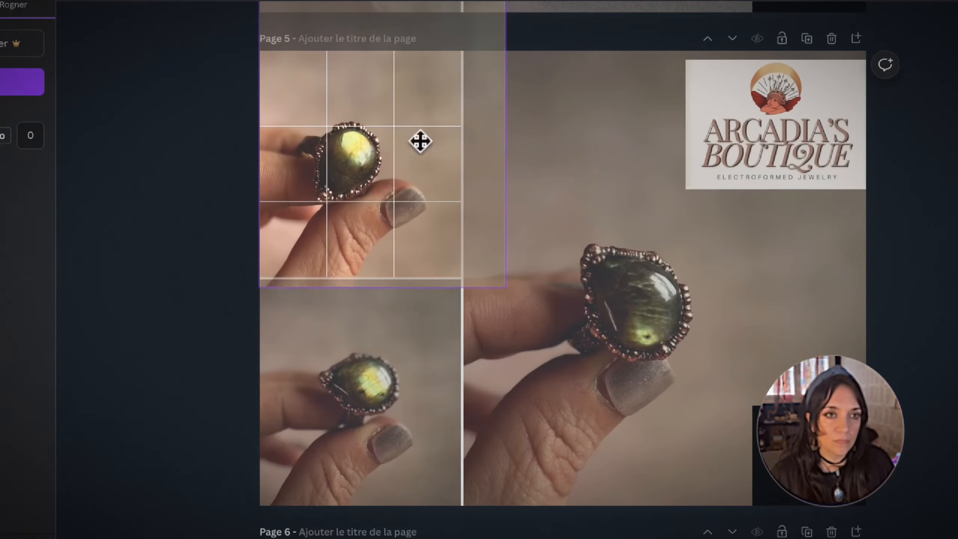
key("Escape")
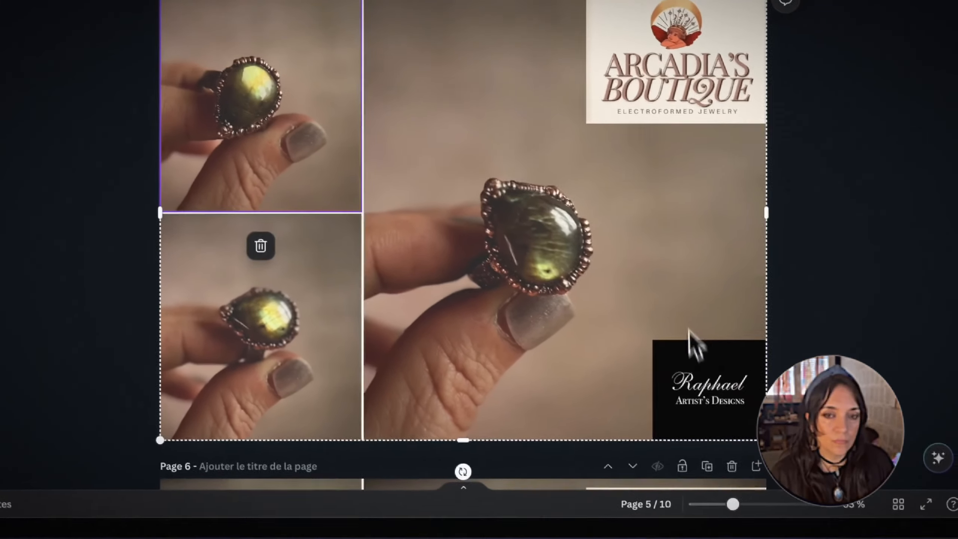
Enlarge the photo in page 5's large frame and shift its crop up and to the left
key("Return")
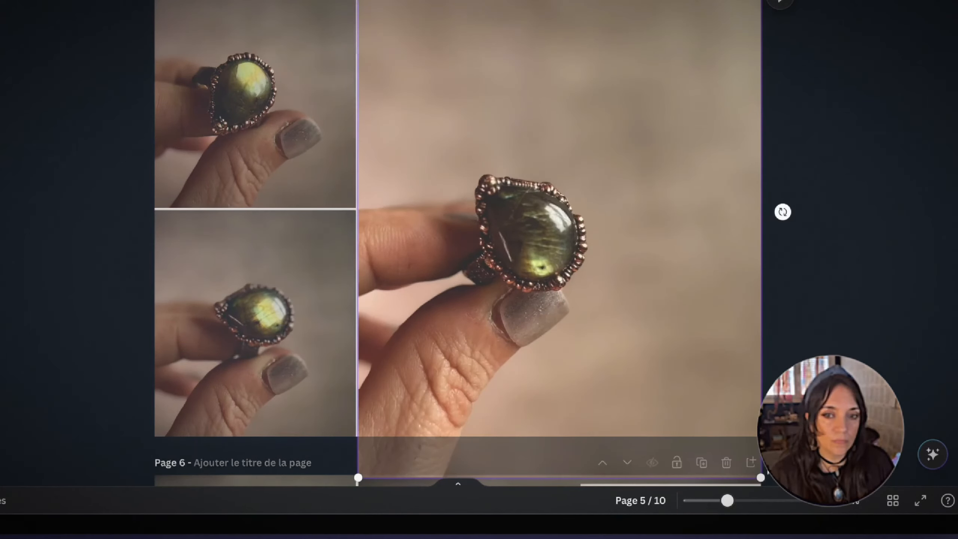
left_click_drag(760, 474, 868, 514)
left_click_drag(698, 420, 639, 314)
left_click(861, 271)
Place two photos of the green ring worn on the hand in page 6's large and upper-left collage frames
scroll(863, 271, "down", 10)
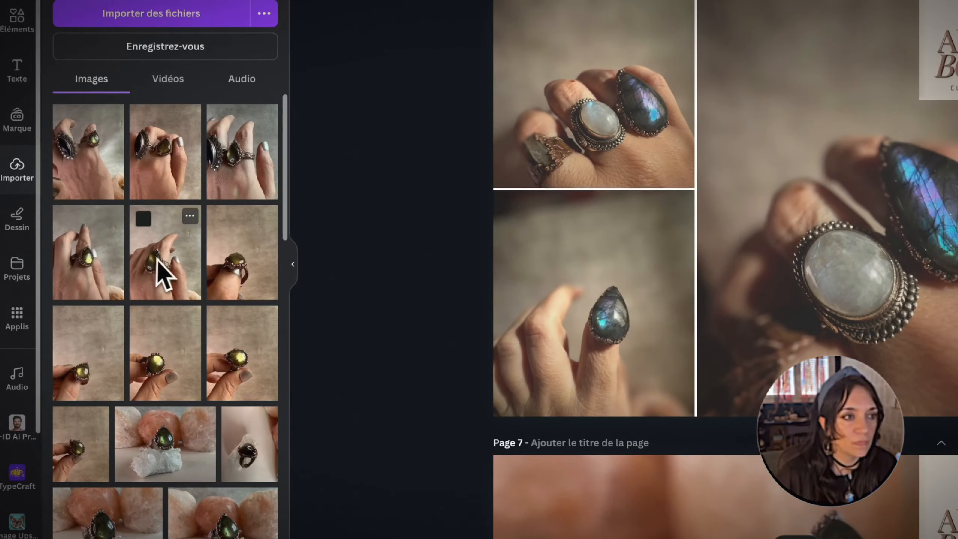
left_click(98, 256)
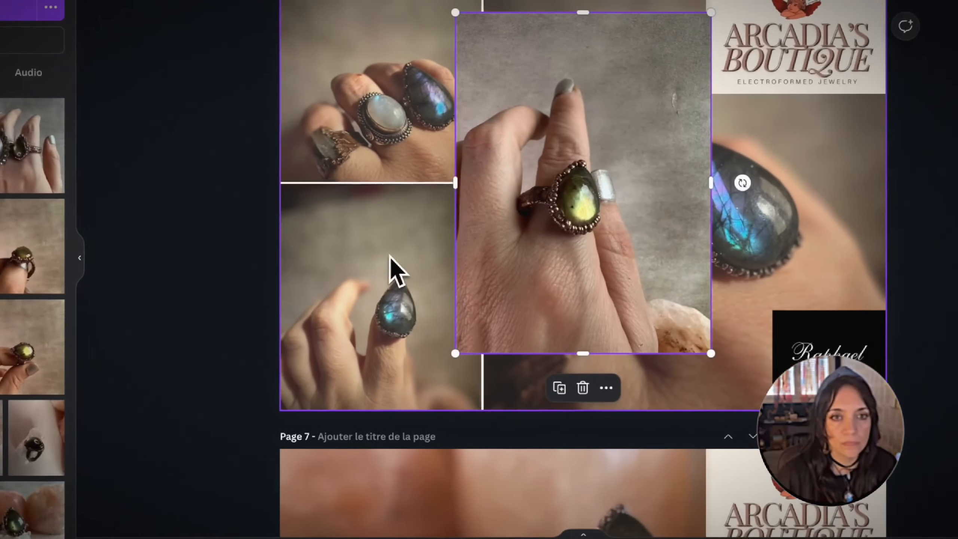
left_click_drag(603, 252, 754, 275)
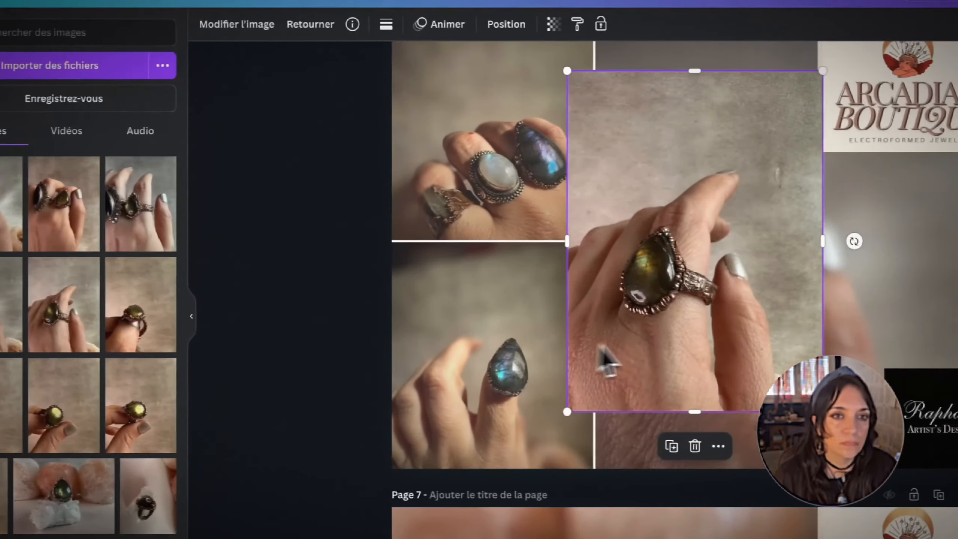
left_click_drag(701, 268, 607, 196)
left_click_drag(524, 291, 485, 199)
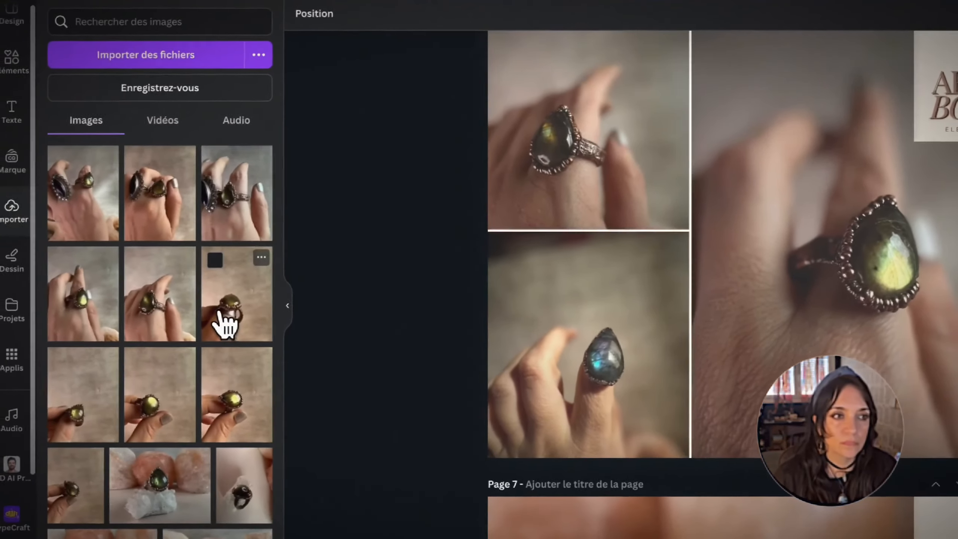
Fill page 6's lower-left frame with the hand-held side-view ring photo and delete the leftover loose copy
left_click(116, 324)
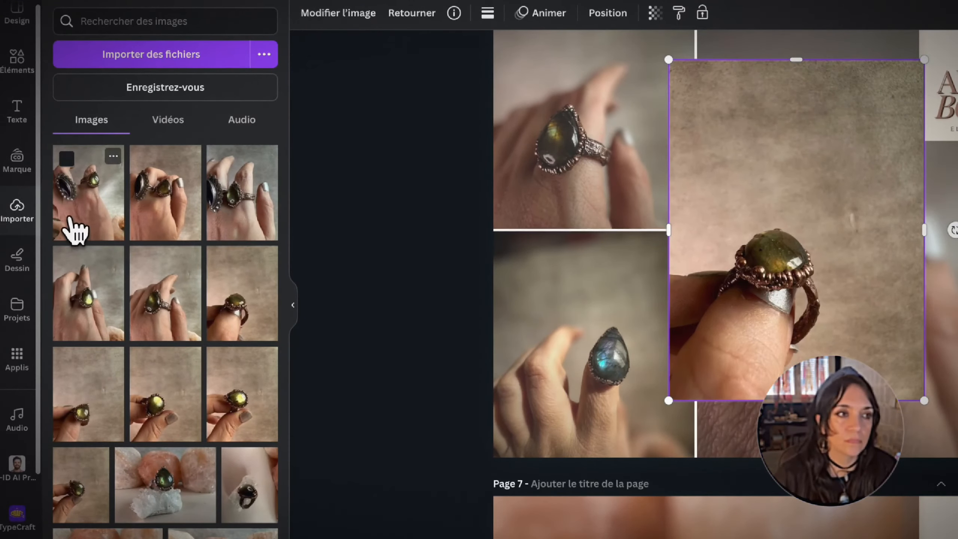
left_click_drag(333, 340, 581, 332)
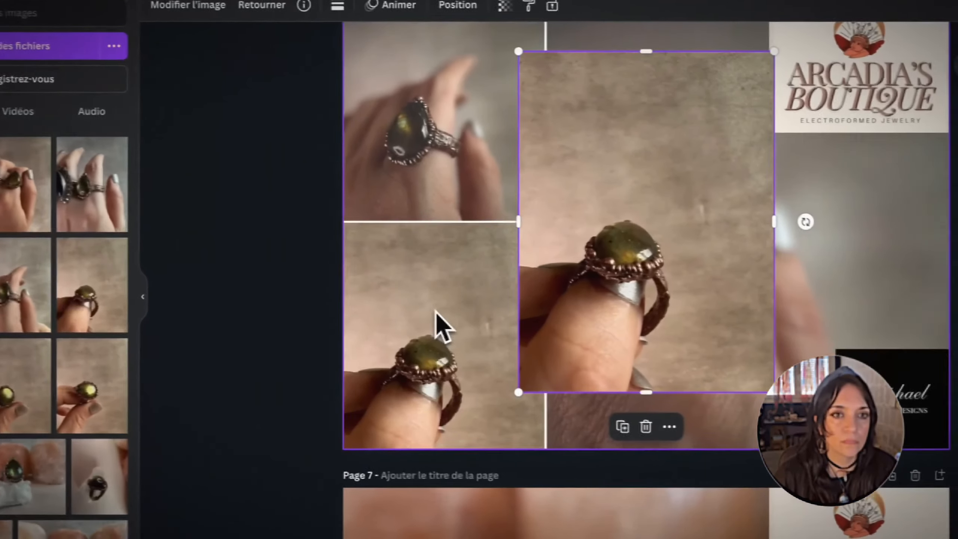
key("BackSpace")
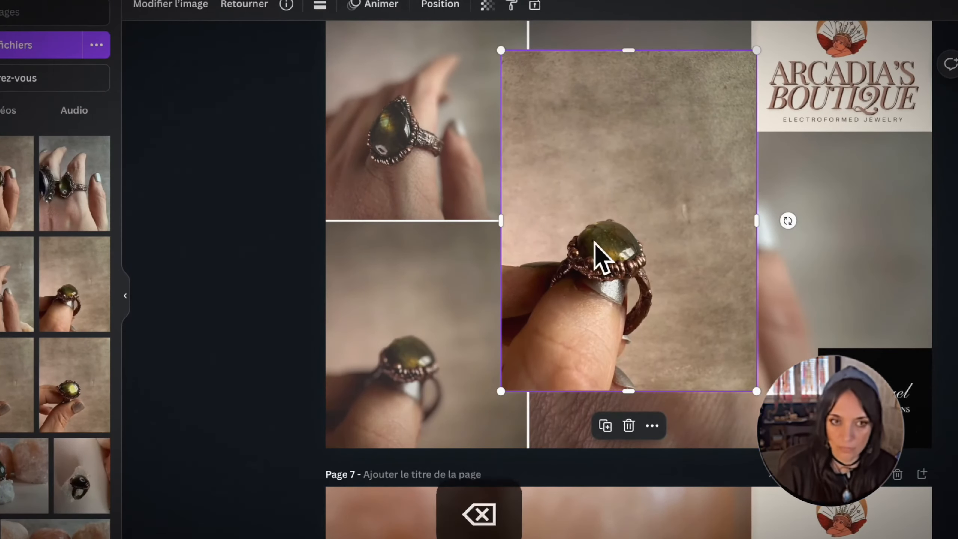
Review the pages through page 10, then enlarge page 1's ring photo past the page's upper-left corner
scroll(594, 243, "down", 5)
scroll(594, 244, "down", 10)
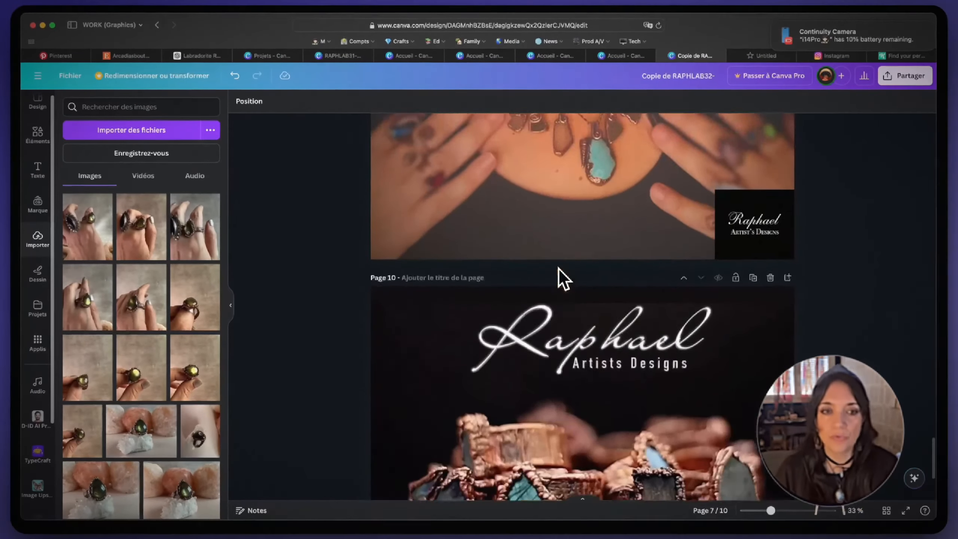
scroll(558, 269, "down", 3)
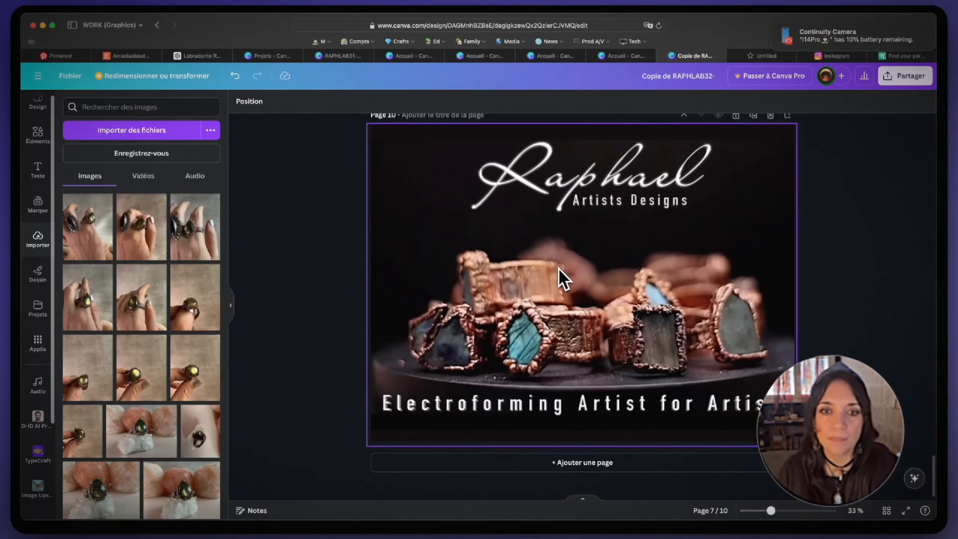
scroll(558, 269, "up", 10)
scroll(558, 268, "up", 15)
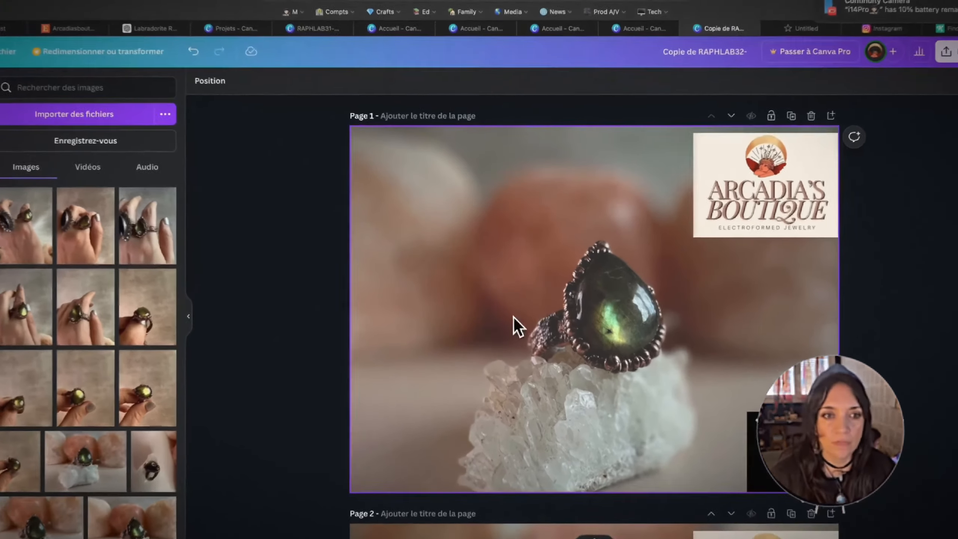
left_click(511, 308)
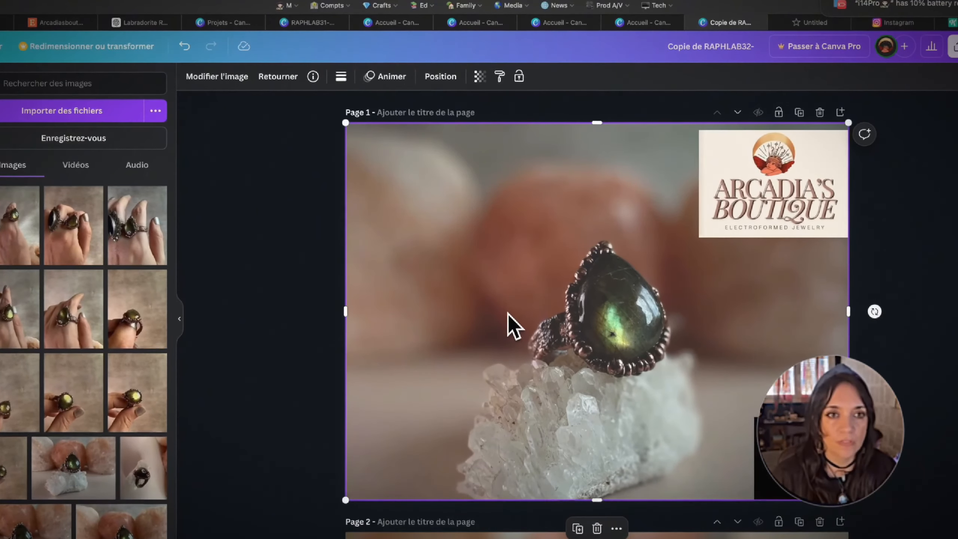
double_click(506, 311)
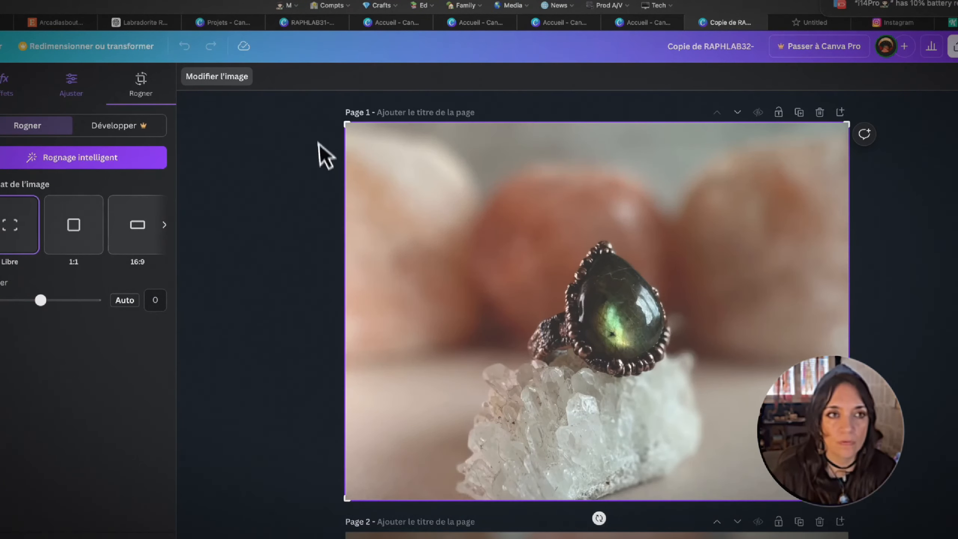
key("Return")
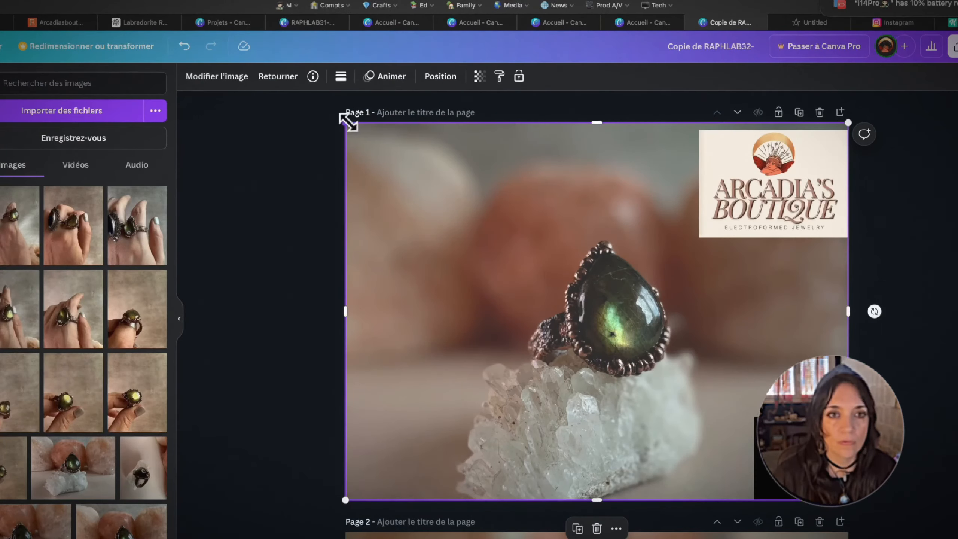
left_click_drag(345, 123, 298, 113)
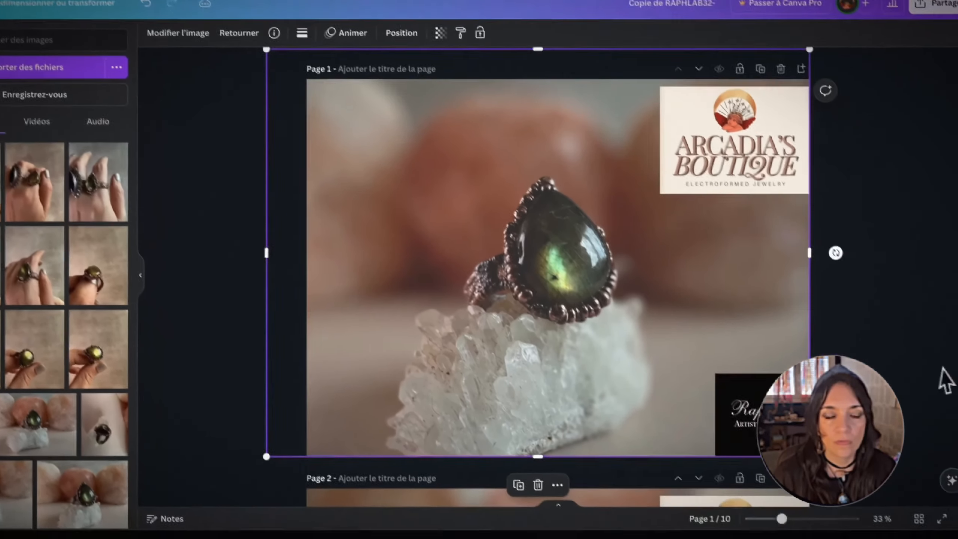
left_click(953, 422)
Enlarge page 1's ring photo further from its lower-left corner and shift it slightly up and to the right
scroll(934, 414, "down", 5)
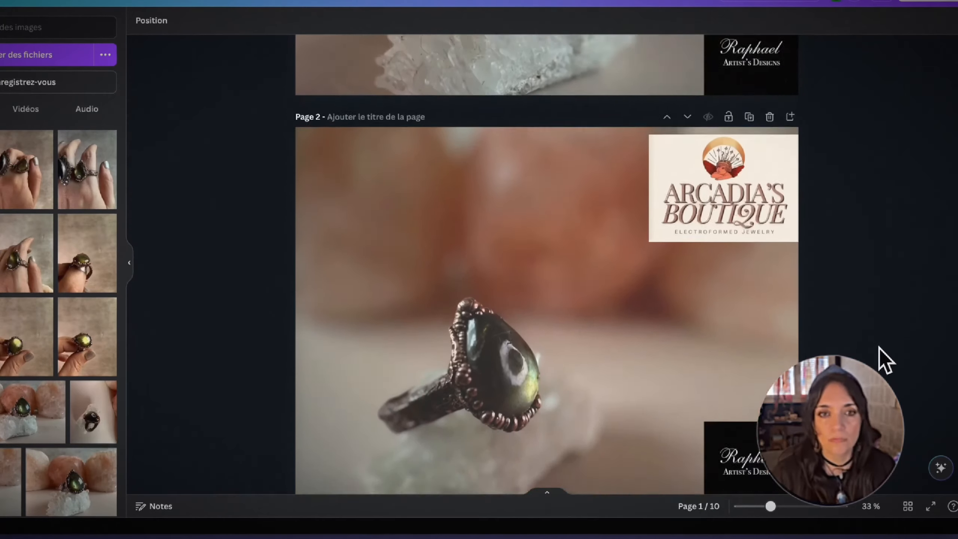
scroll(878, 359, "up", 5)
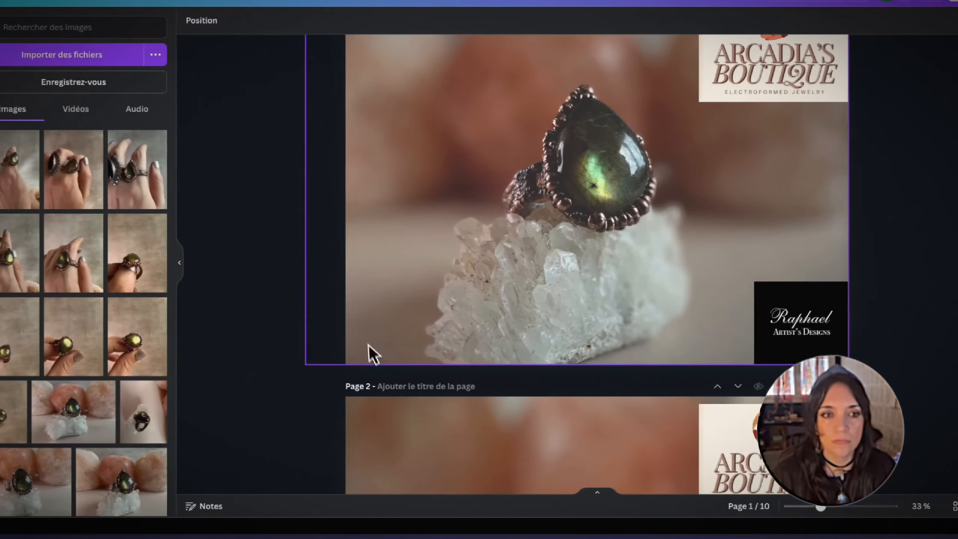
left_click(368, 345)
left_click_drag(309, 364, 256, 404)
left_click_drag(522, 263, 556, 239)
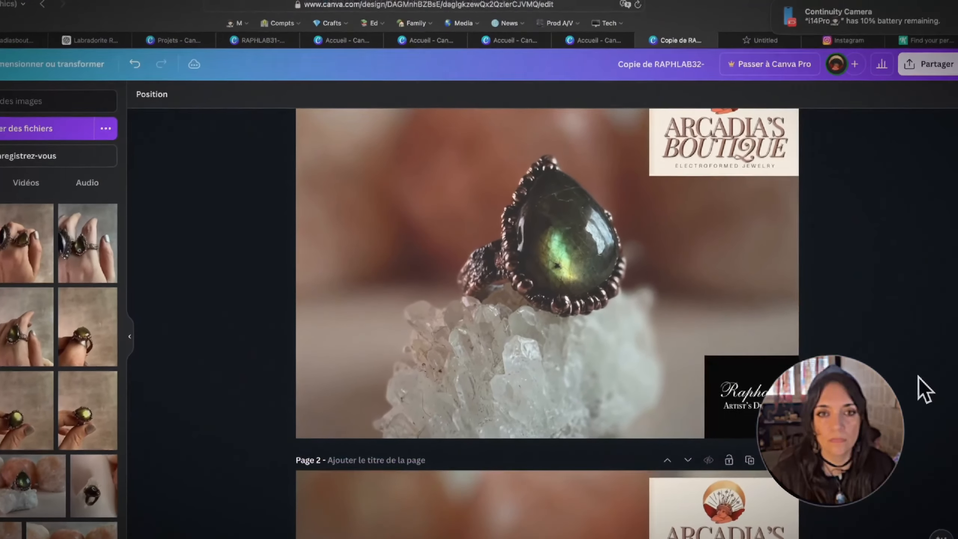
Download all ten pages of the design as PNG files
scroll(917, 381, "up", 3)
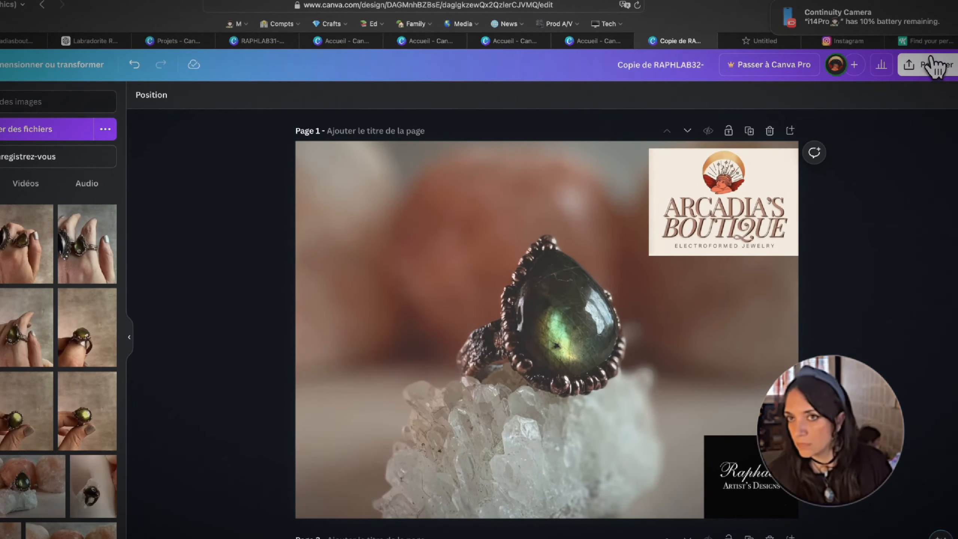
left_click(934, 66)
left_click(892, 367)
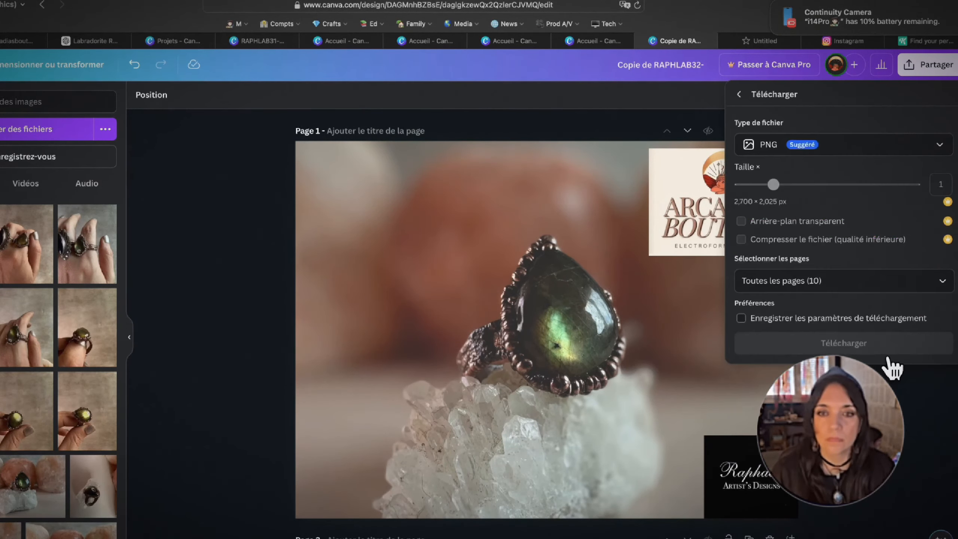
left_click(889, 355)
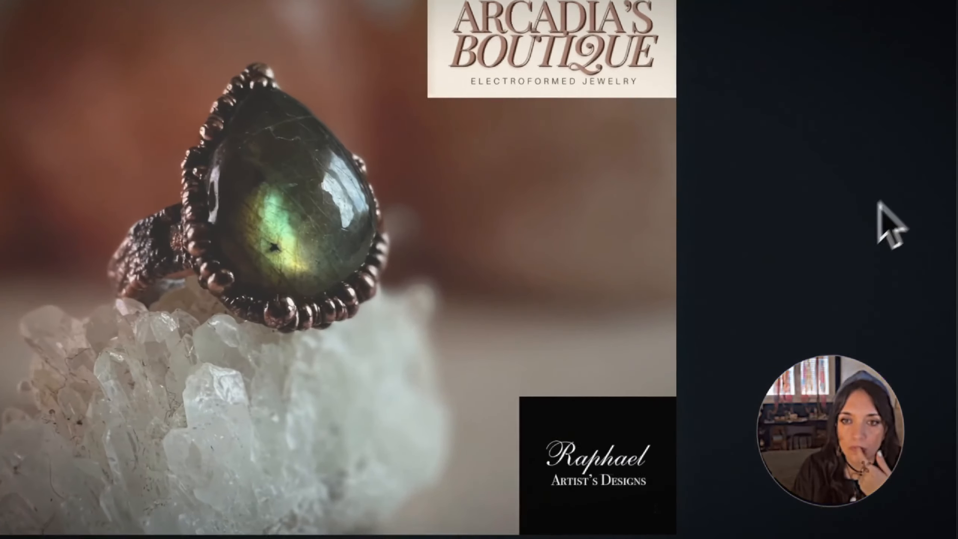
Reopen the design's sharing and download options
scroll(733, 413, "down", 5)
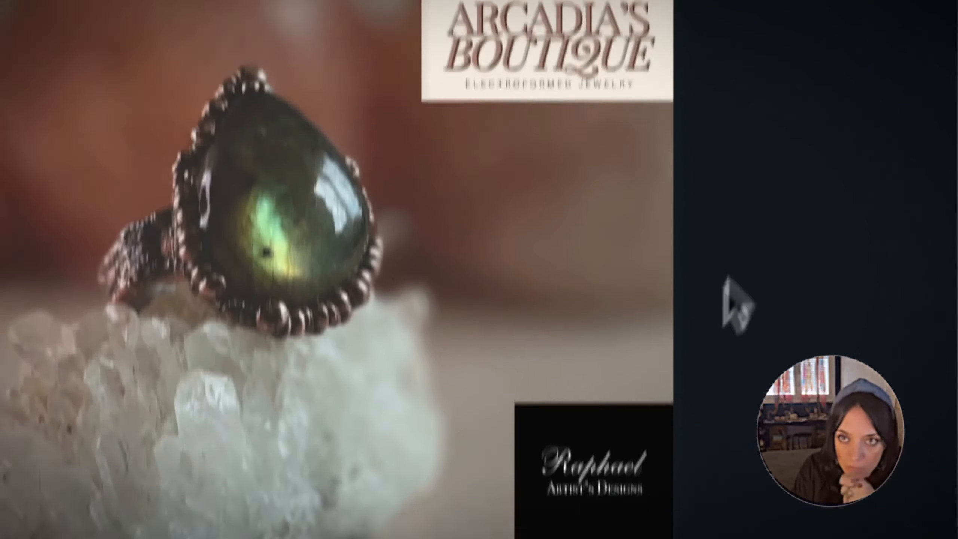
left_click(912, 45)
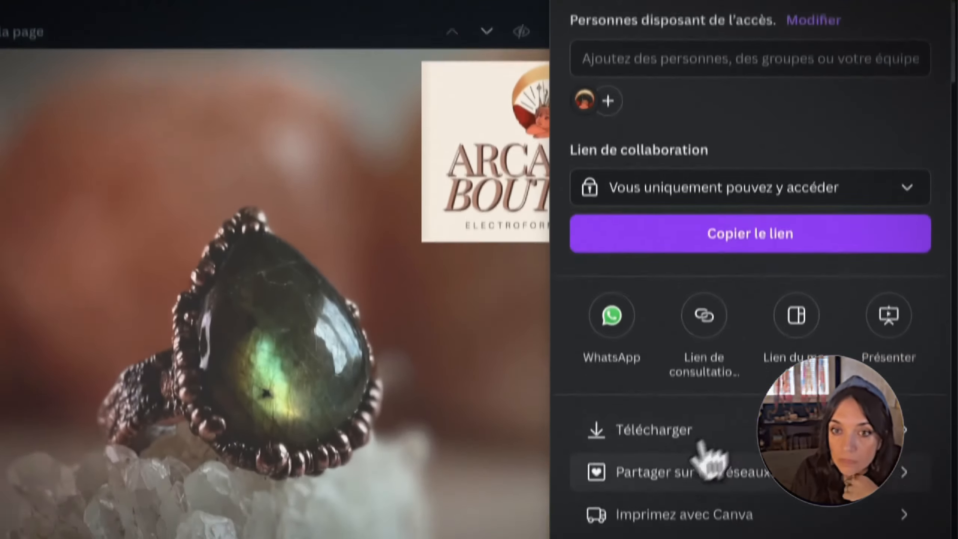